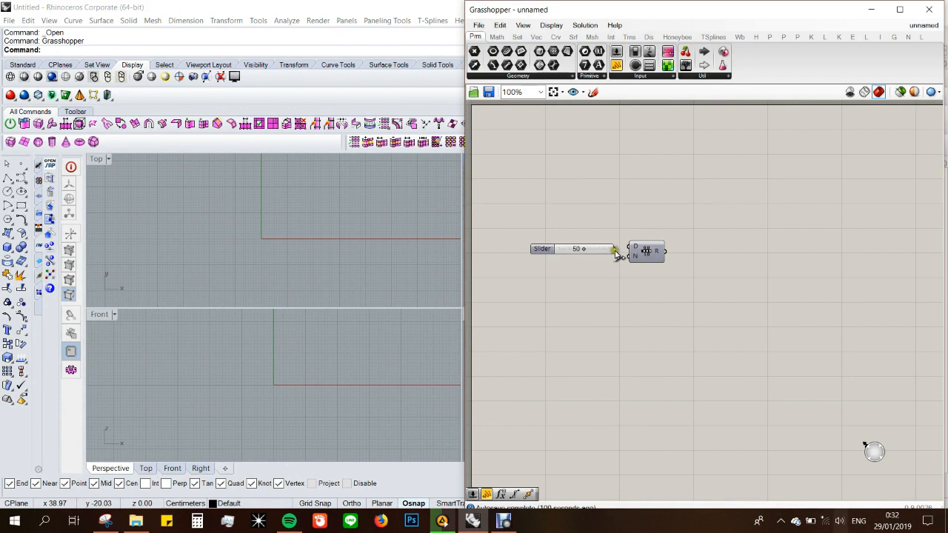
- Wire the 50 slider into the Range component's domain input and add a 115 slider feeding its steps input
left_click(607, 252)
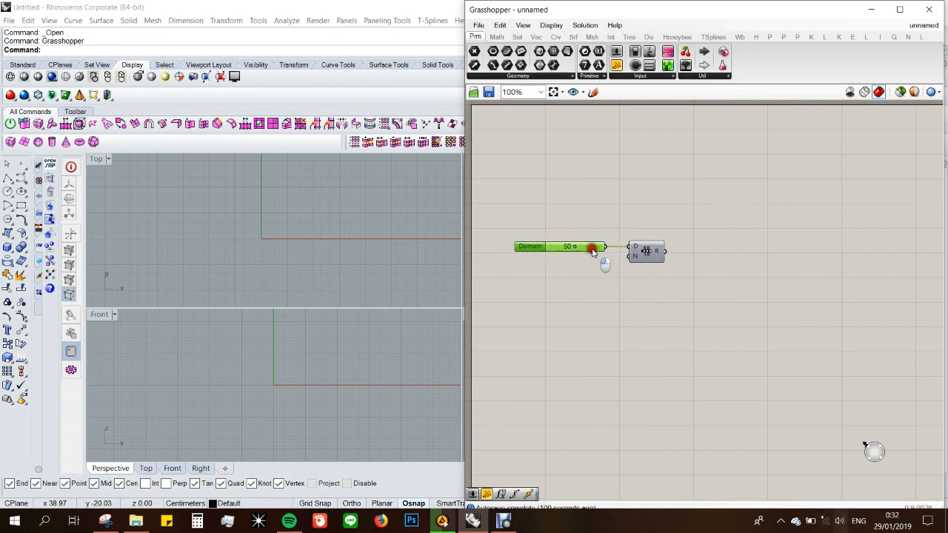
double_click(583, 281)
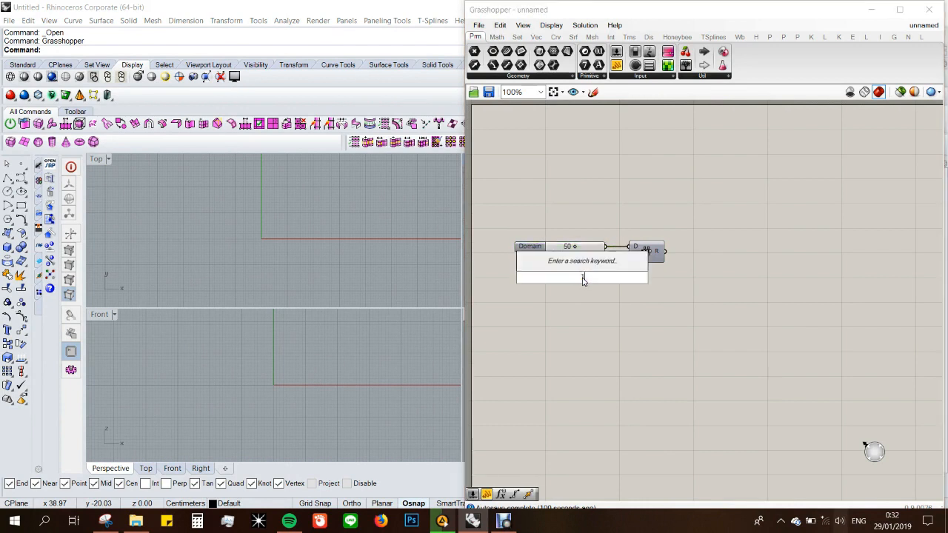
type("115")
key("Return")
left_click_drag(628, 273, 597, 267)
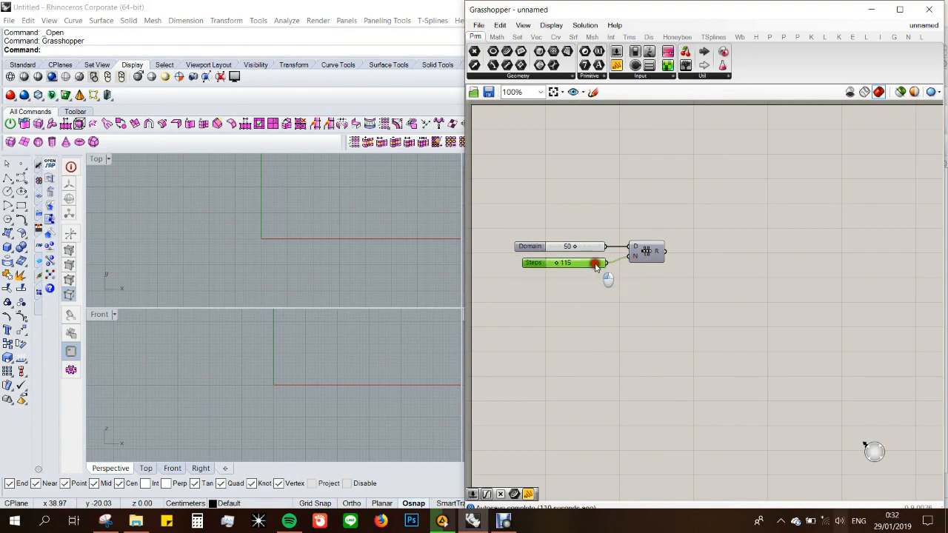
left_click(603, 286)
- Add a Construct Point component and wire the Range output into its X input
scroll(677, 231, "down", 2)
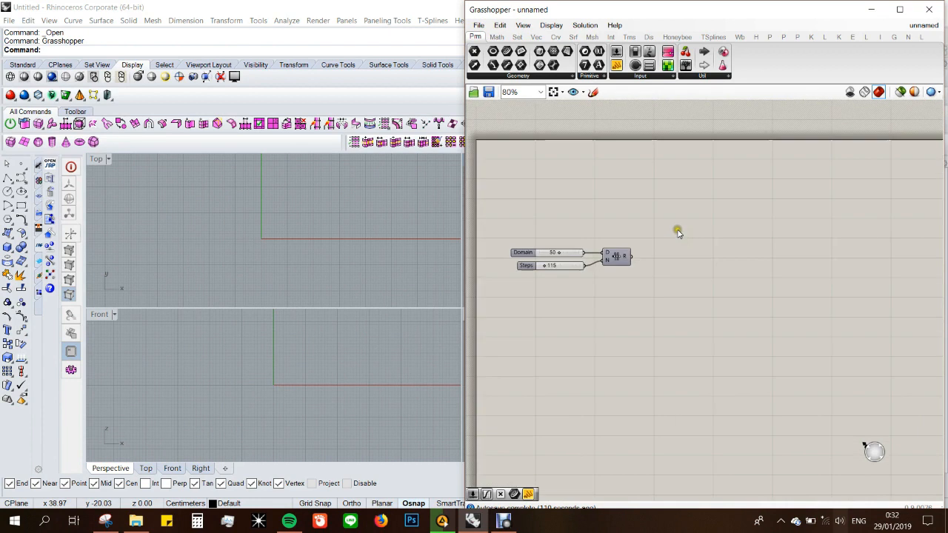
scroll(677, 232, "up", 2)
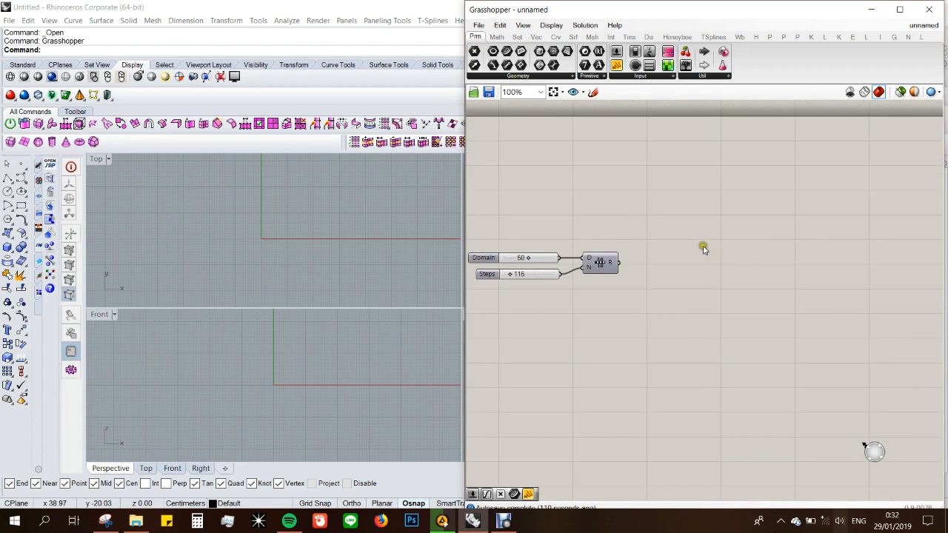
scroll(663, 243, "down", 1)
scroll(682, 237, "up", 1)
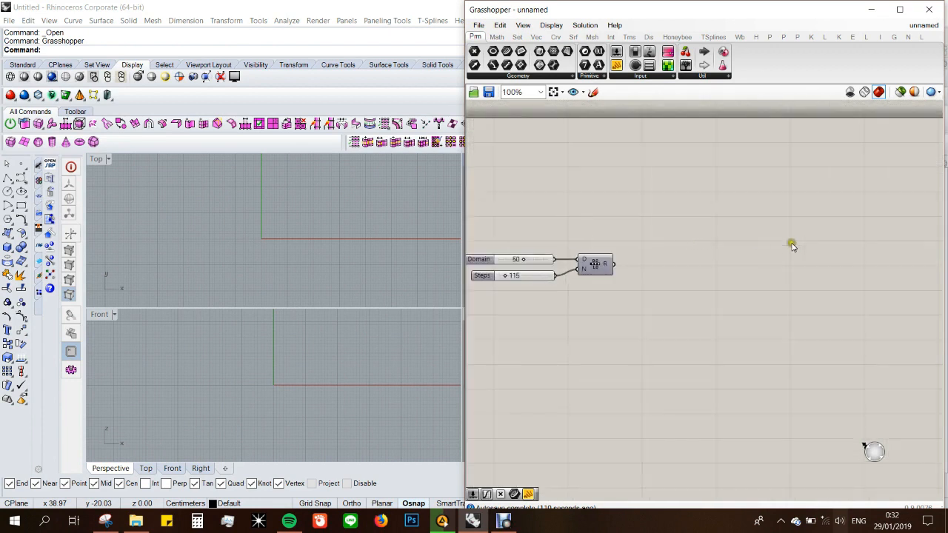
double_click(807, 246)
type("cons")
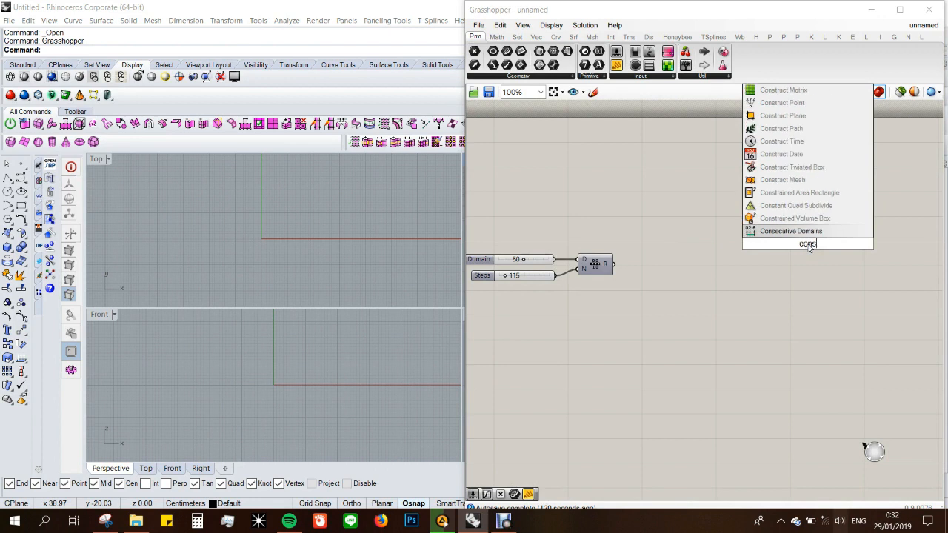
left_click(794, 108)
left_click_drag(612, 264, 836, 292)
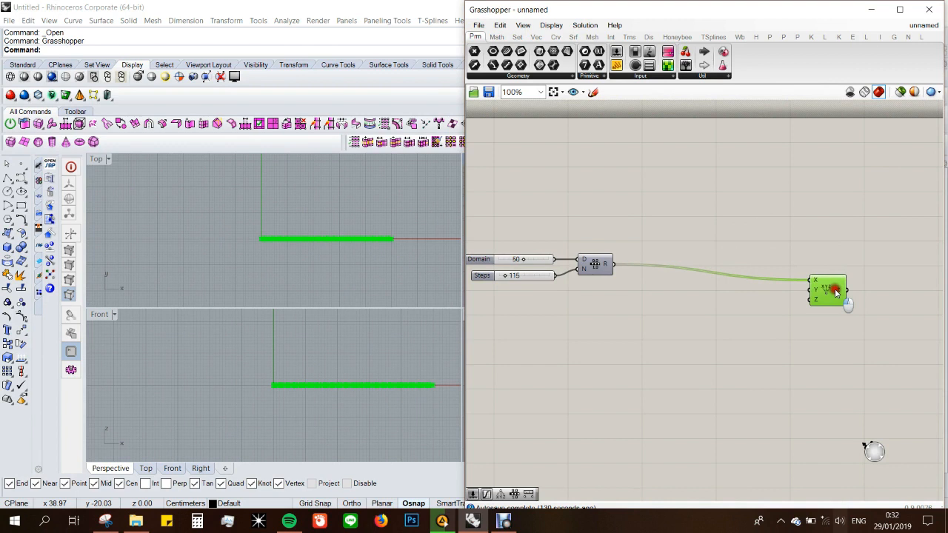
left_click(721, 247)
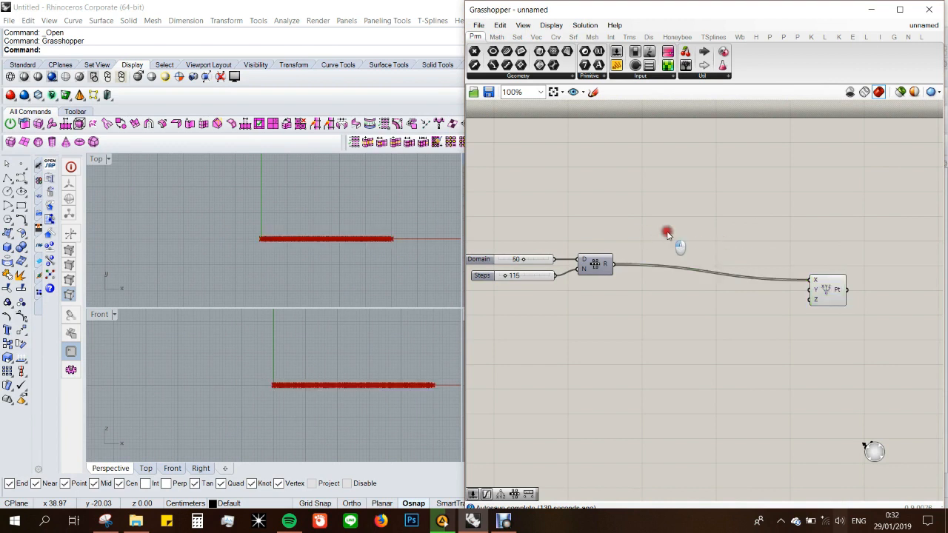
- Add two Sine components, one above the other, and feed both from the Range output
double_click(666, 234)
type("sin")
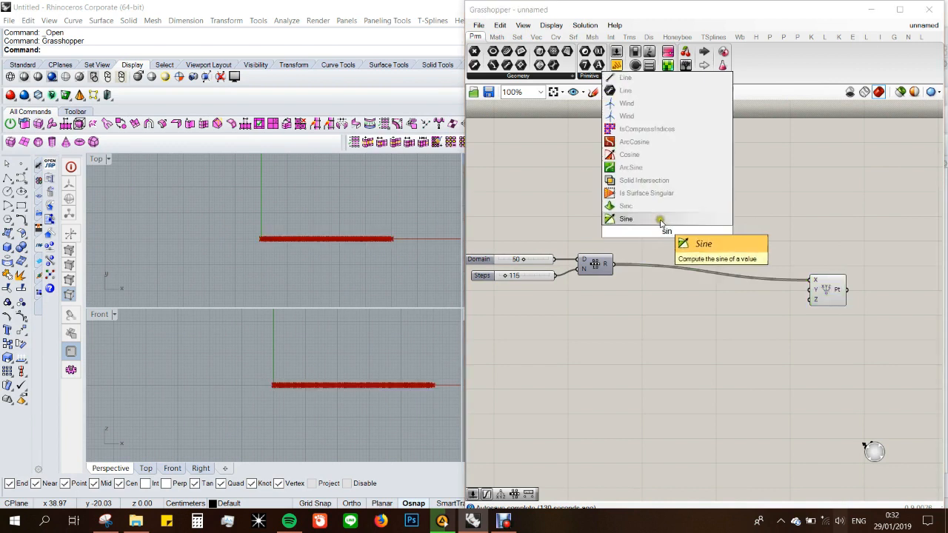
left_click(662, 221)
left_click_drag(664, 235, 660, 309)
left_click_drag(617, 265, 655, 313)
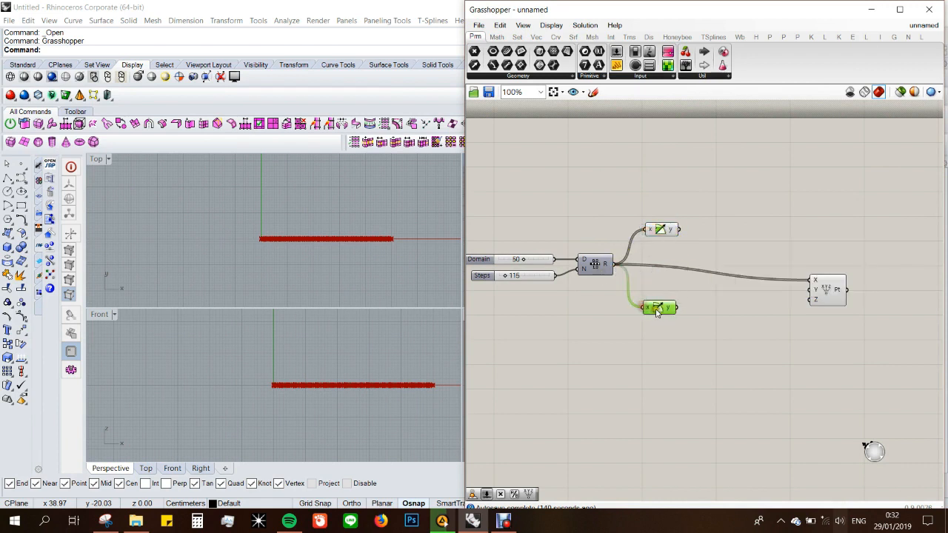
left_click(719, 308)
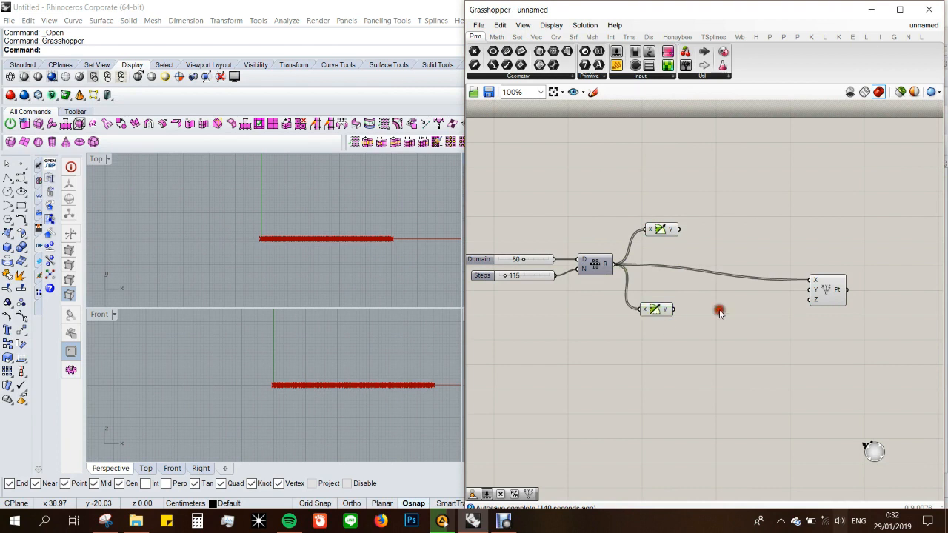
- Add a Division component beside the upper Sine, wire the Sine result into A, and align the lower Sine beneath the upper one
double_click(713, 220)
type("div")
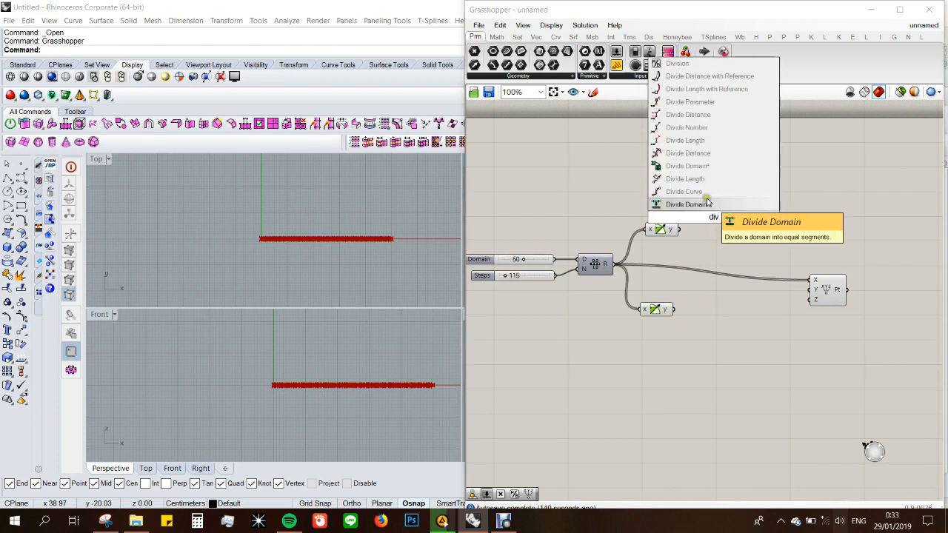
left_click(707, 63)
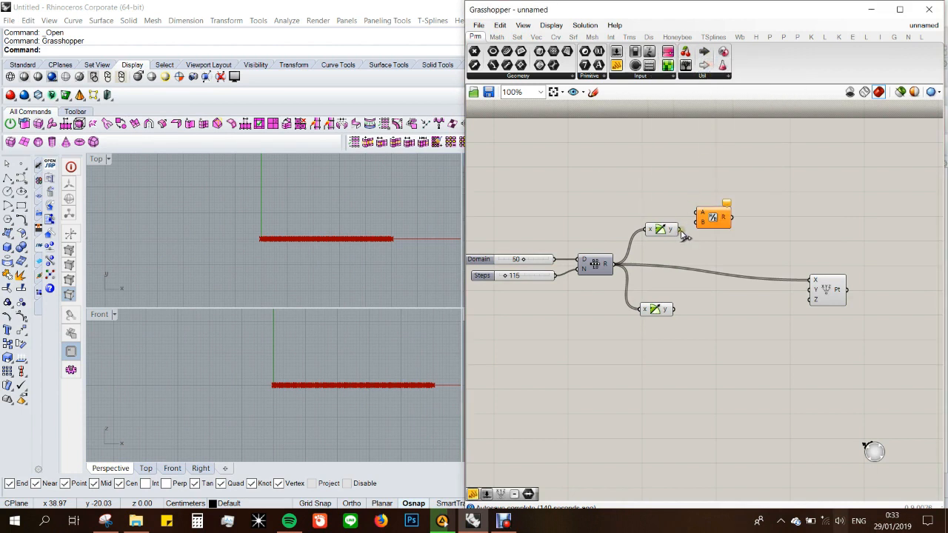
left_click_drag(680, 231, 695, 213)
left_click_drag(716, 219, 722, 216)
scroll(694, 228, "down", 1)
scroll(670, 285, "up", 1)
left_click_drag(665, 299, 672, 314)
left_click(711, 309)
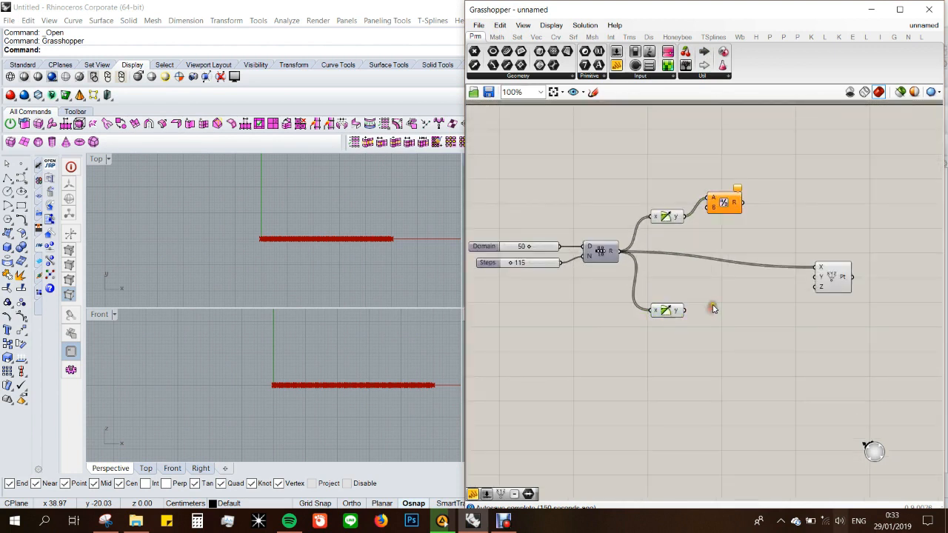
- Add a 1.85 number slider below the other sliders and wire it into the Division component's B input
scroll(700, 282, "down", 1)
scroll(590, 321, "up", 1)
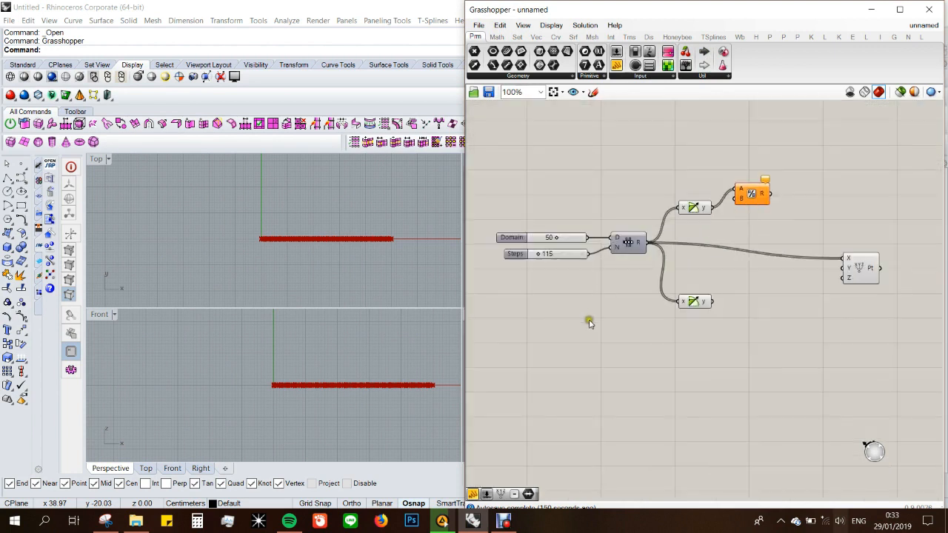
double_click(537, 335)
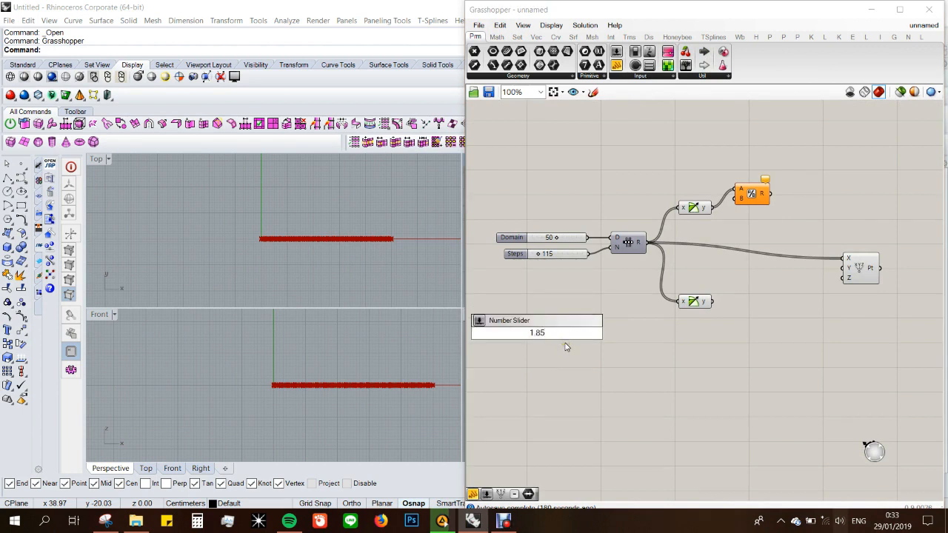
key("Return")
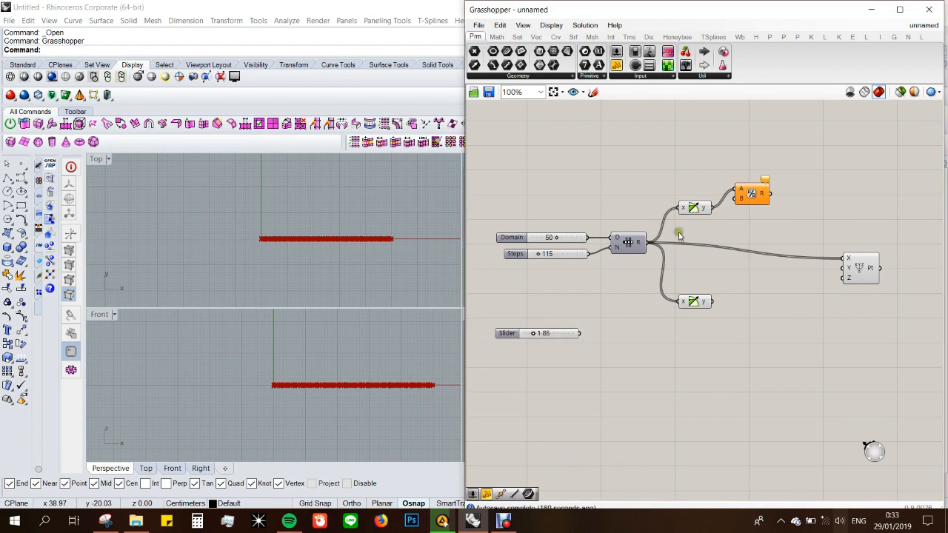
left_click_drag(733, 200, 568, 323)
scroll(642, 255, "down", 2)
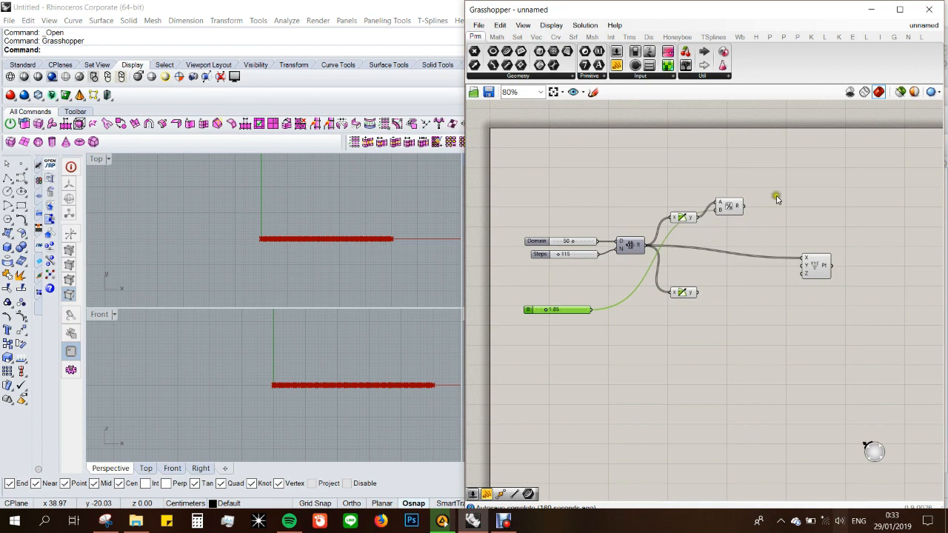
- Add a second Construct Point component above the first one and arrange both with space between them
scroll(781, 203, "up", 2)
double_click(809, 205)
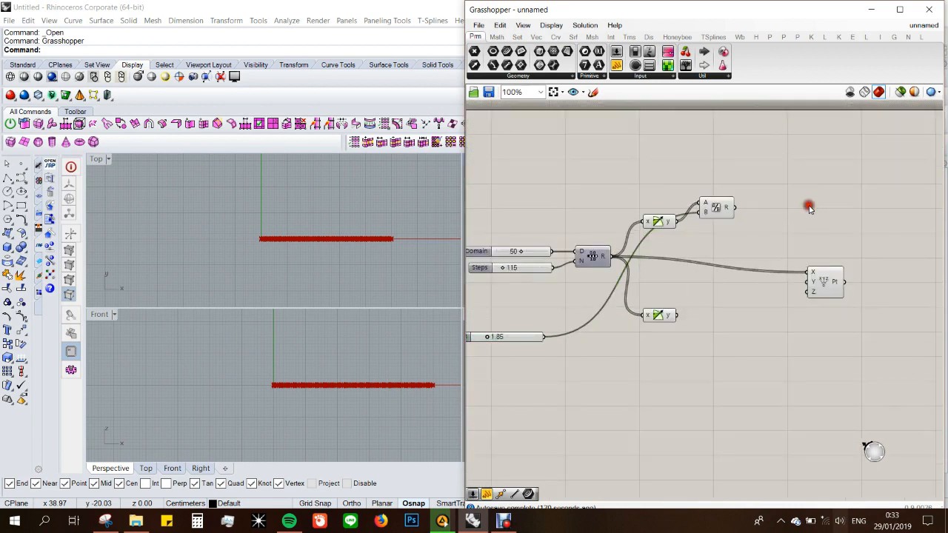
type("cons")
key("Up")
key("Up")
key("Up")
key("Up")
key("Up")
key("Up")
key("Up")
key("Up")
key("Up")
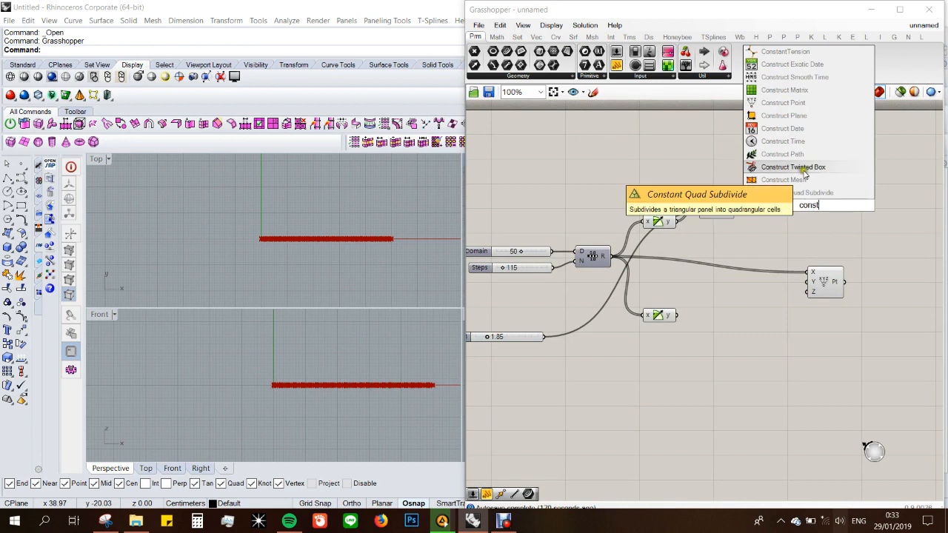
key("Return")
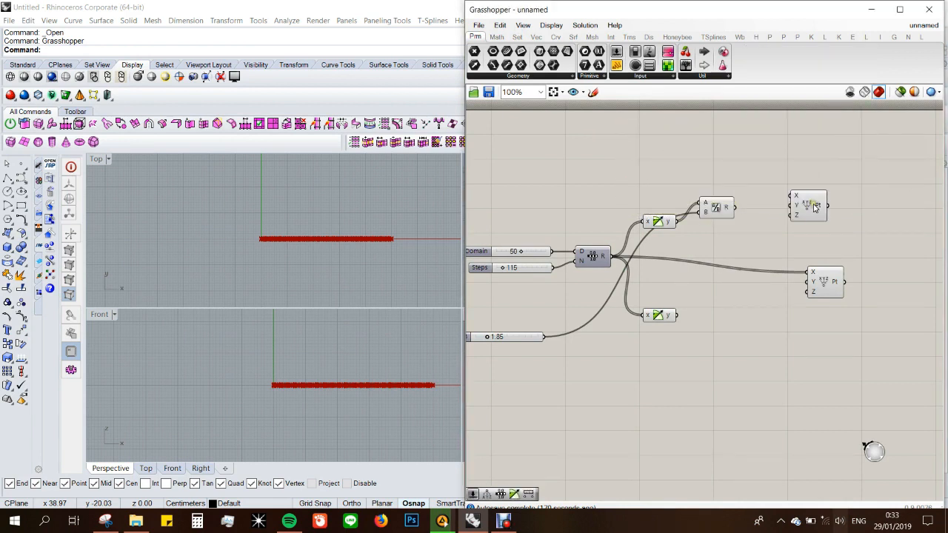
left_click_drag(814, 207, 845, 203)
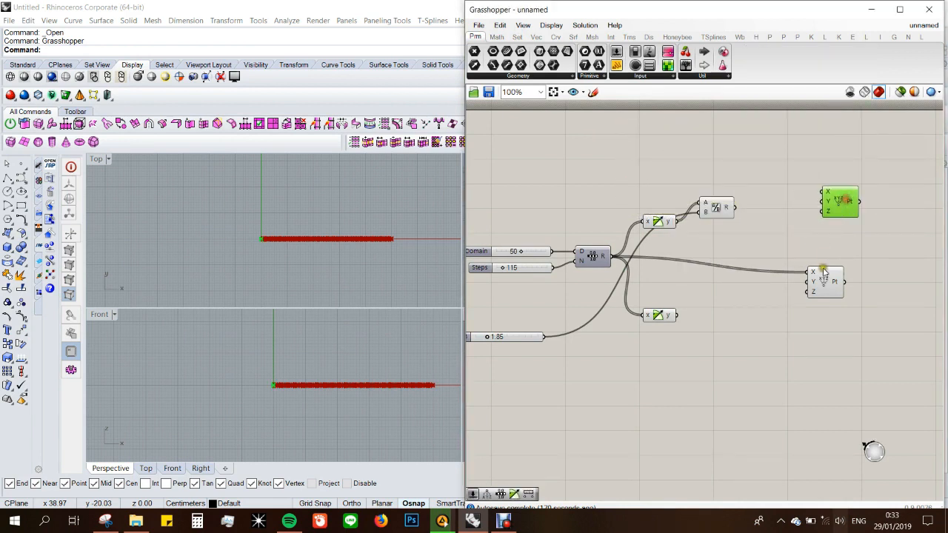
left_click_drag(822, 279, 804, 278)
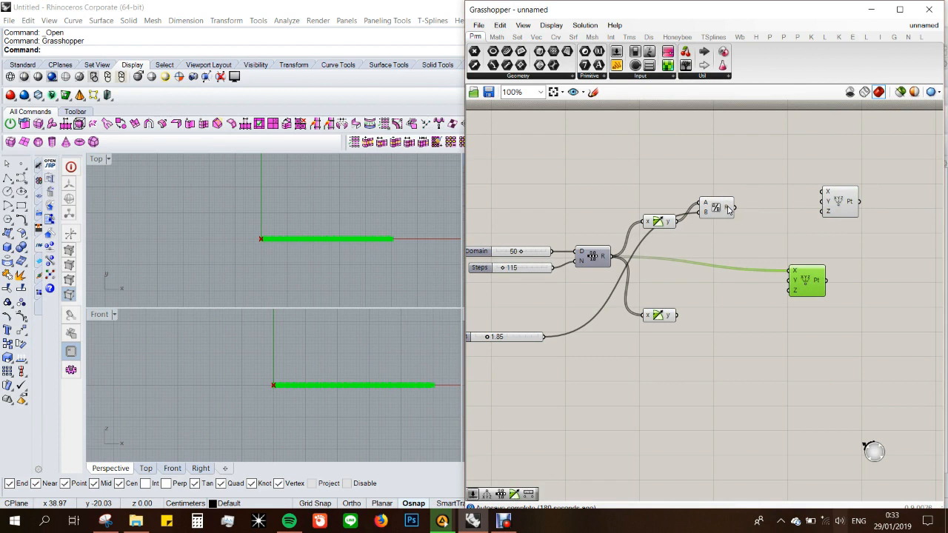
- Wire the Division result into Y and Z of the upper Construct Point, and the Range output into its X
mouse_move(738, 208)
left_mouse_down()
mouse_move(820, 211)
mouse_move(728, 214)
left_mouse_up()
left_click(615, 188)
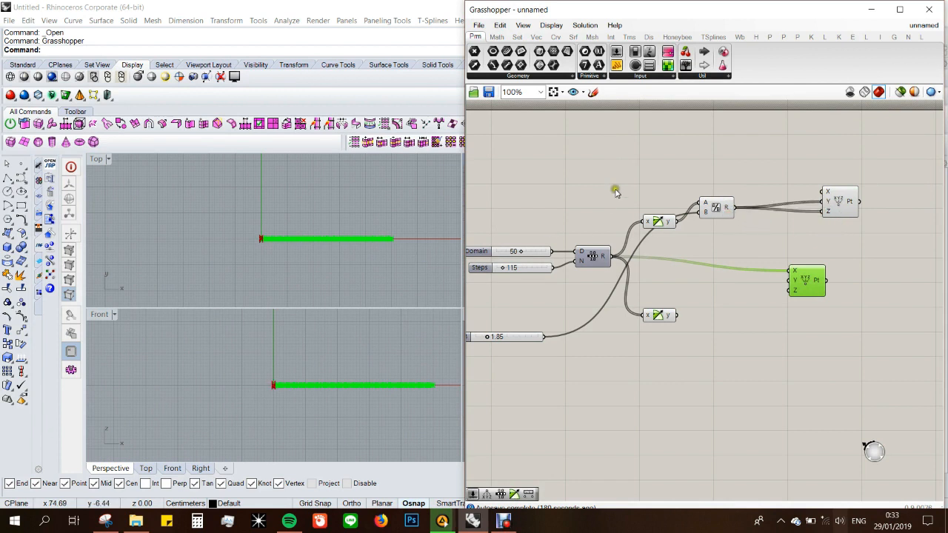
left_click(844, 206)
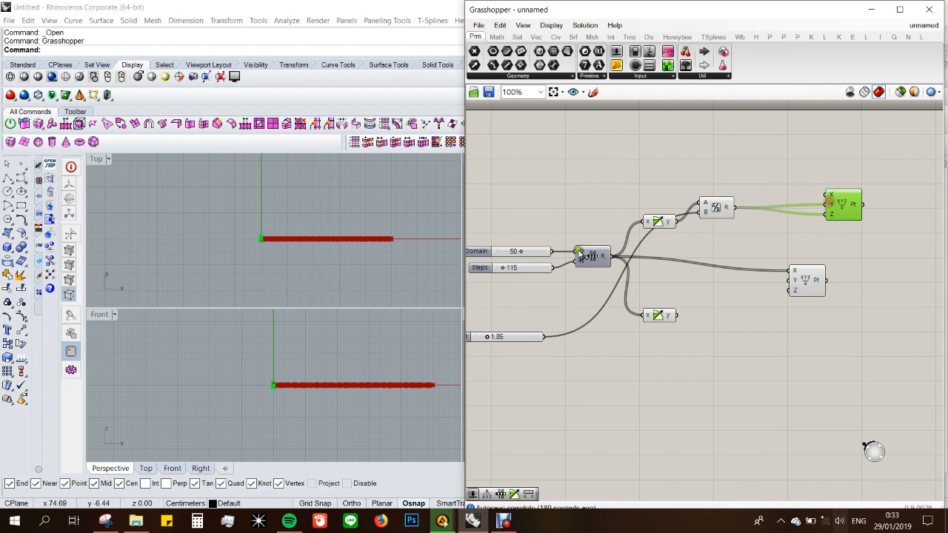
mouse_move(610, 256)
left_mouse_down()
mouse_move(793, 215)
mouse_move(824, 195)
left_mouse_up()
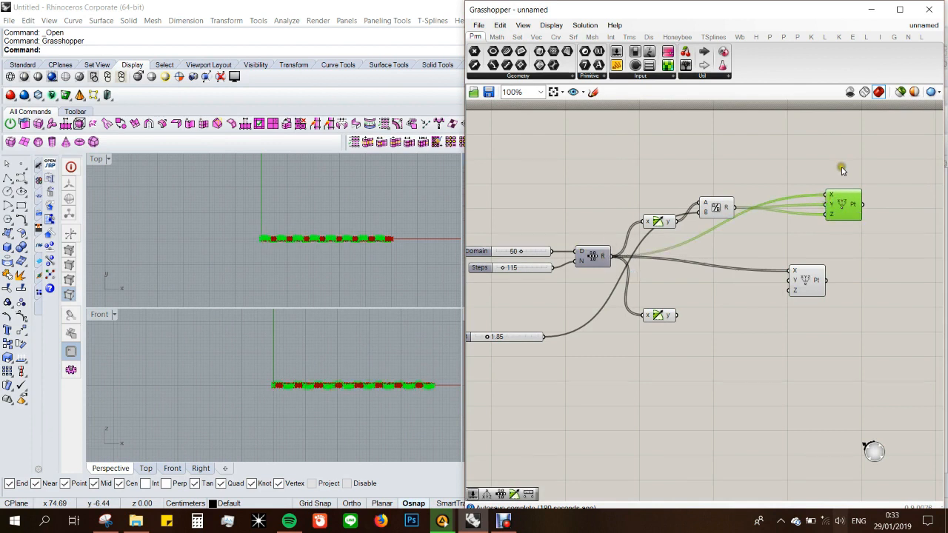
left_click(840, 170)
- Show the Rhino Perspective view enlarged and examine the generated points in 3D
double_click(99, 159)
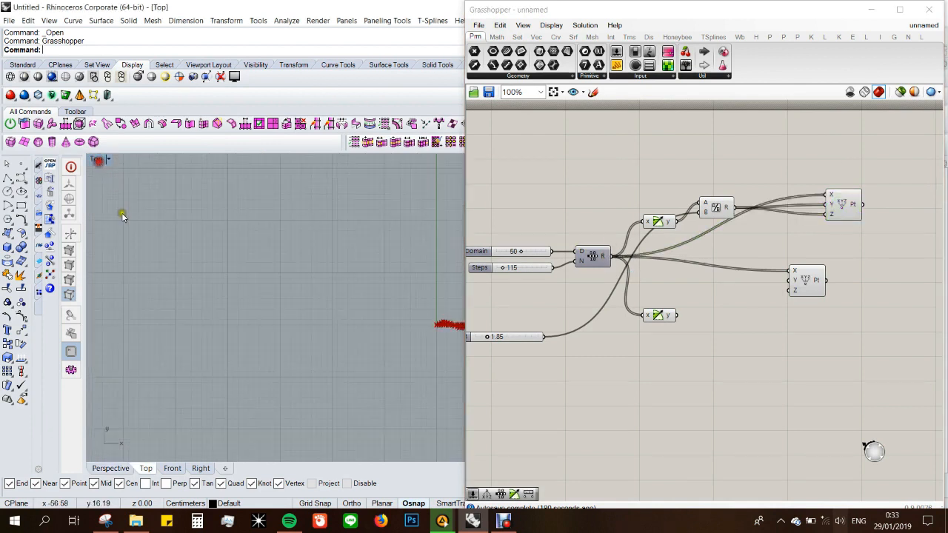
left_click(118, 468)
scroll(326, 335, "up", 3)
right_click_drag(279, 372, 348, 331)
left_click(713, 209)
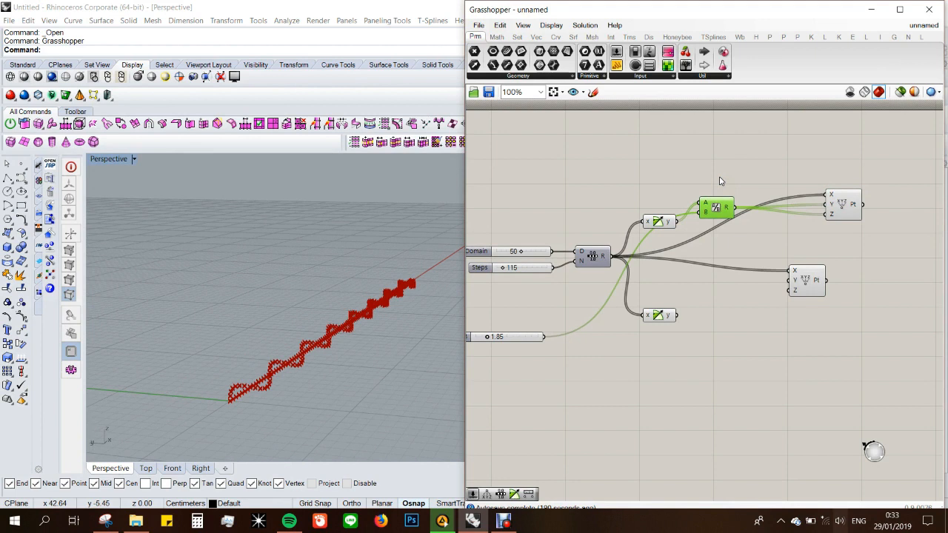
left_click(720, 180)
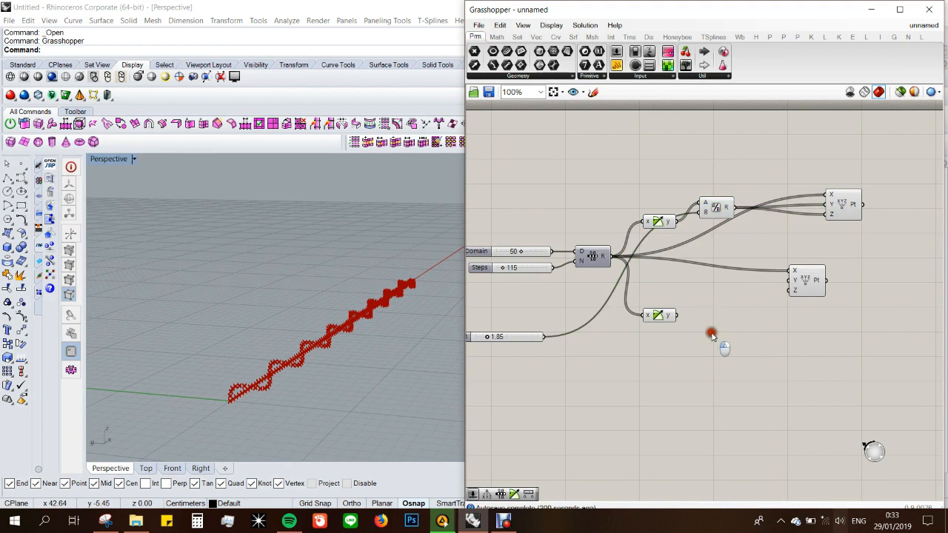
- Add a second Division component beside the lower Sine and wire the Sine result into its A input
double_click(711, 333)
type("div")
left_click(695, 182)
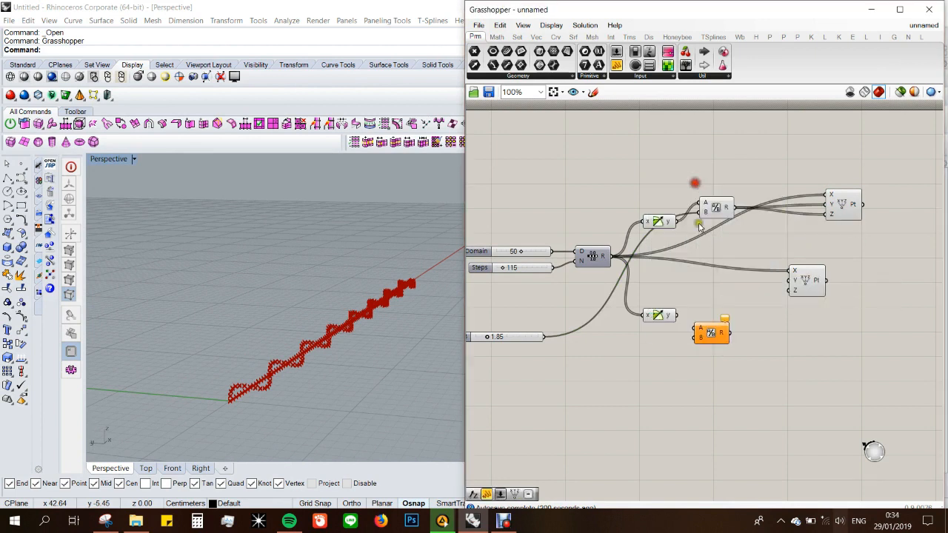
left_click_drag(677, 316, 728, 329)
left_click(717, 335)
left_click(622, 364)
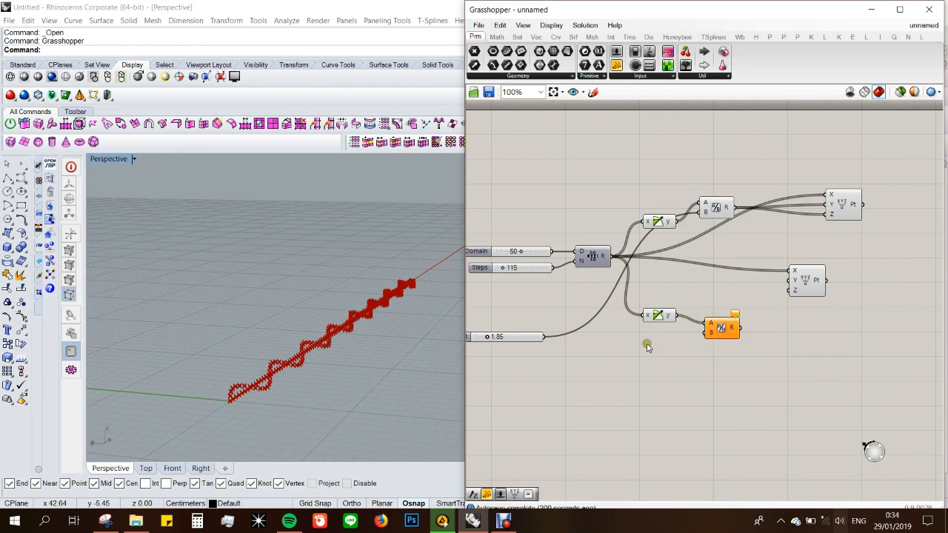
- Add a Multiplication component next to the 1.85 slider and wire the slider into its A input
scroll(563, 359, "up", 1)
double_click(564, 351)
type("mul")
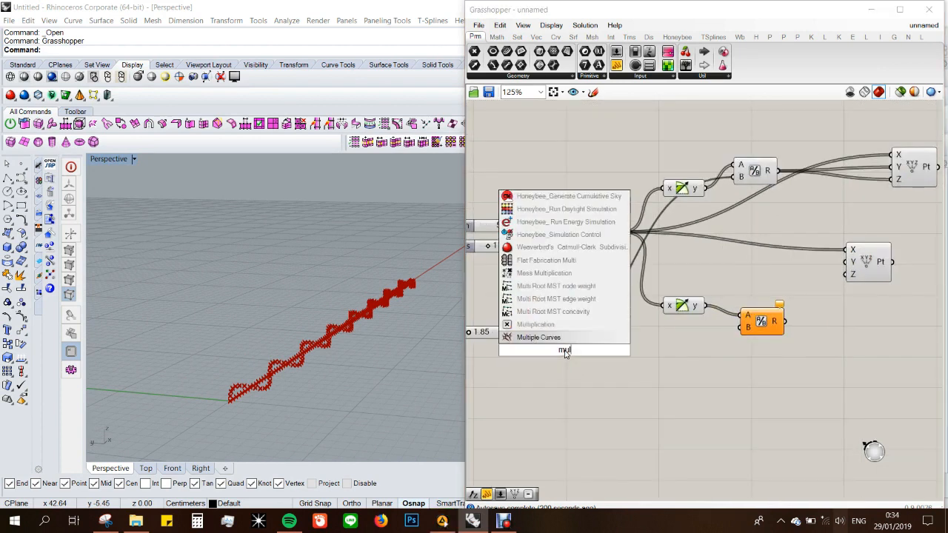
left_click(555, 328)
left_click_drag(536, 332, 604, 354)
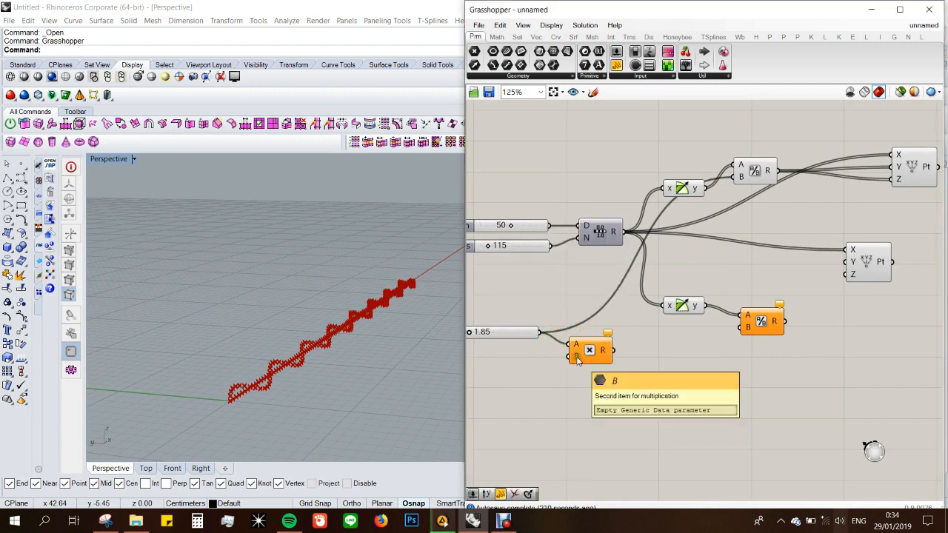
- Set the B input of the Multiplication component beside the 1.85 slider to -1
right_click(576, 357)
mouse_move(608, 415)
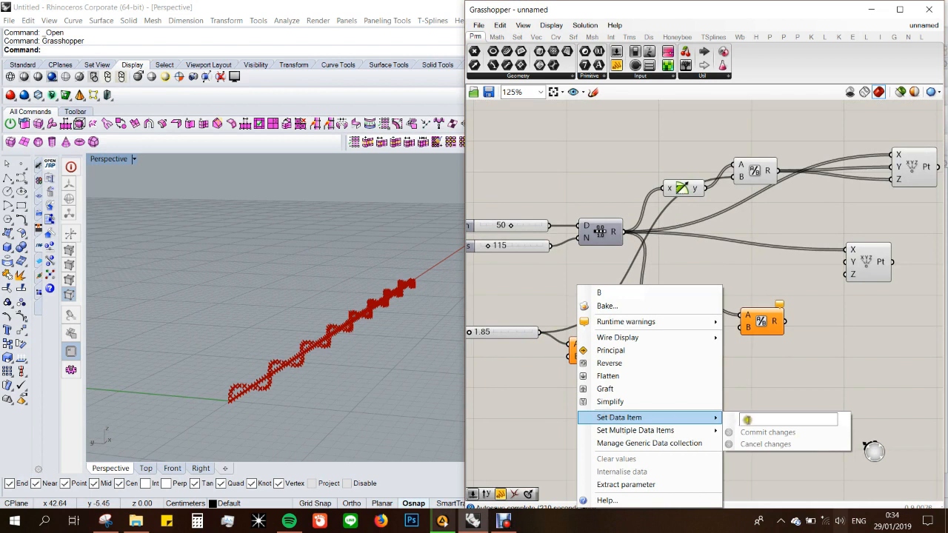
left_click(749, 419)
type("-1")
left_click(760, 437)
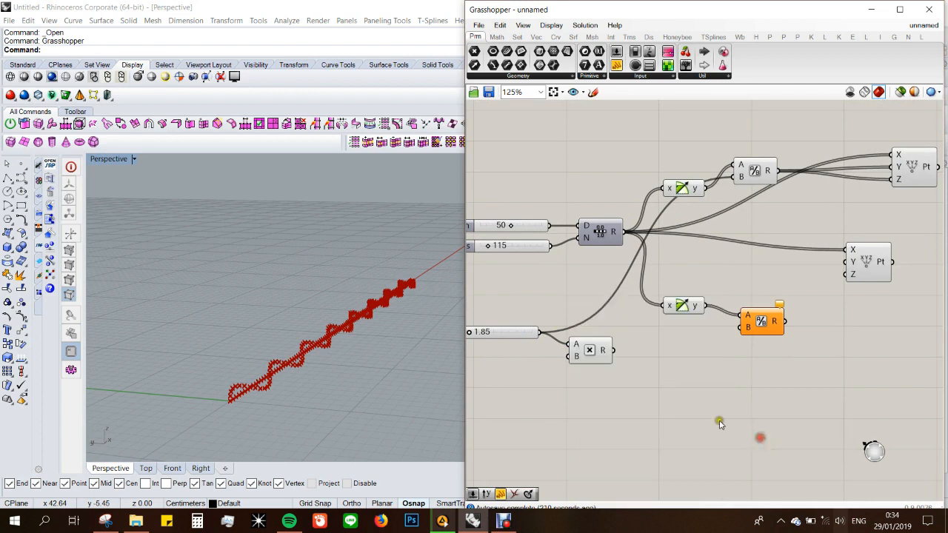
- Wire the Multiplication result into the B input of the lower Division component
mouse_move(606, 356)
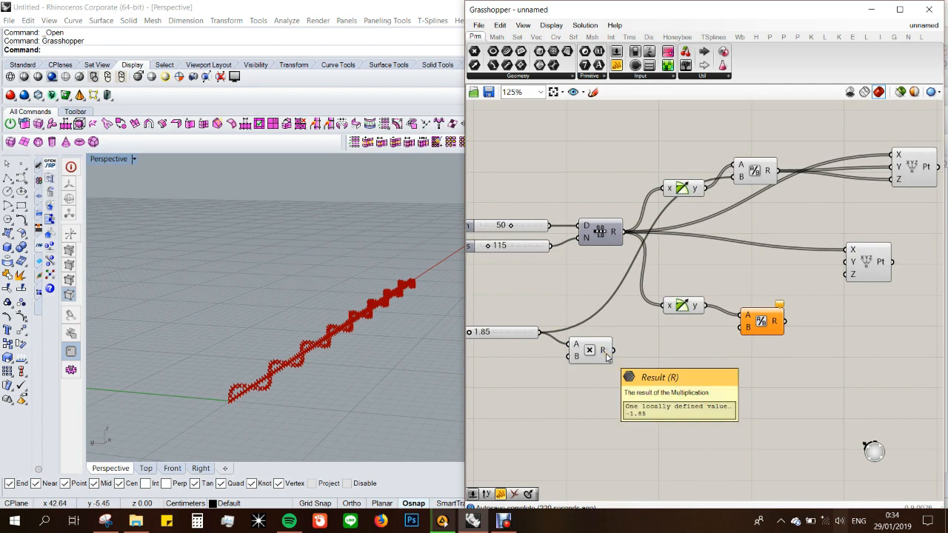
left_click_drag(612, 350, 749, 328)
left_click(759, 325)
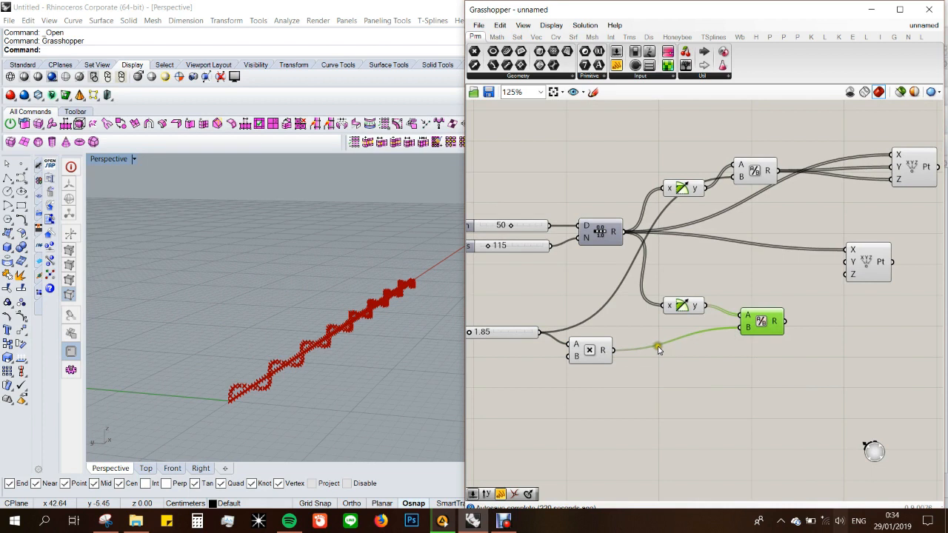
scroll(655, 345, "down", 1)
scroll(665, 352, "down", 1)
scroll(819, 331, "up", 1)
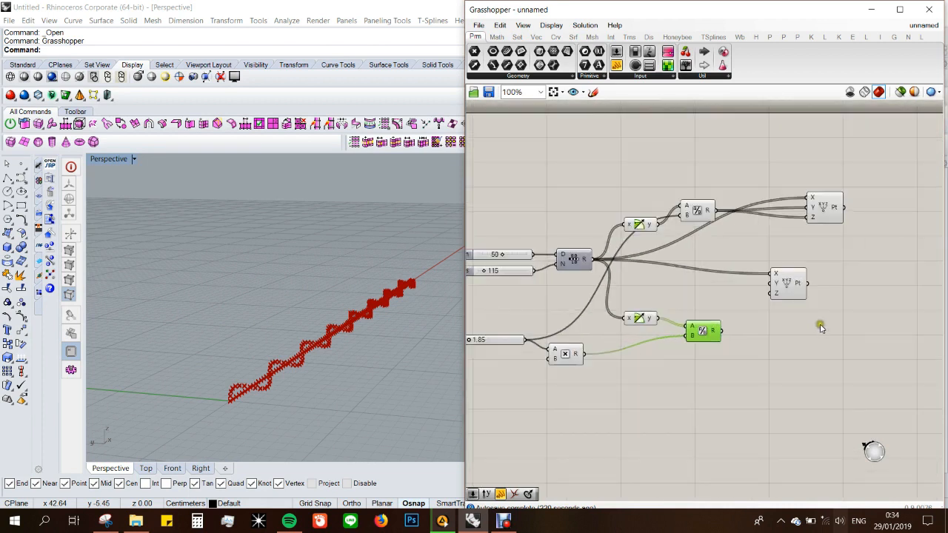
- Shift the middle Construct Point slightly and add a third Construct Point beside the lower Division component
left_click(799, 294)
left_click(820, 345)
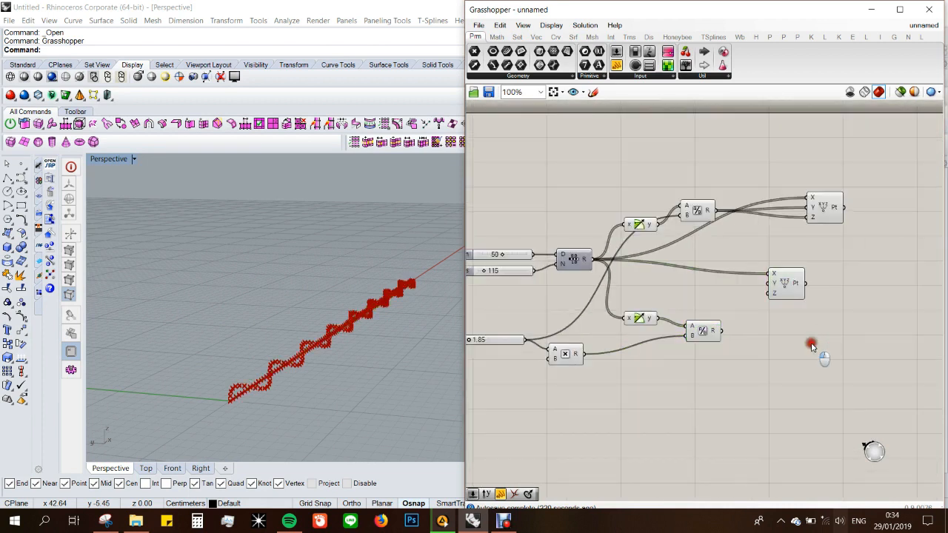
double_click(811, 345)
type("constr")
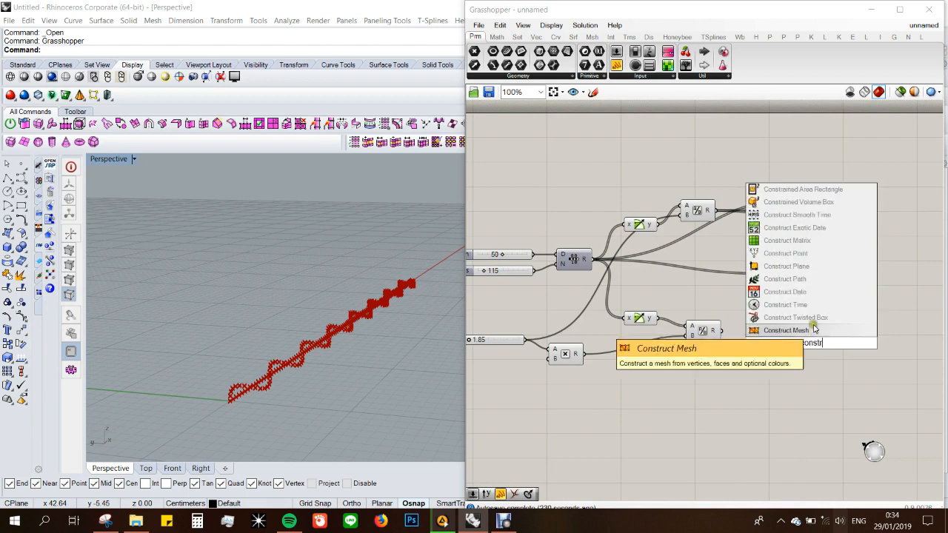
left_click(789, 253)
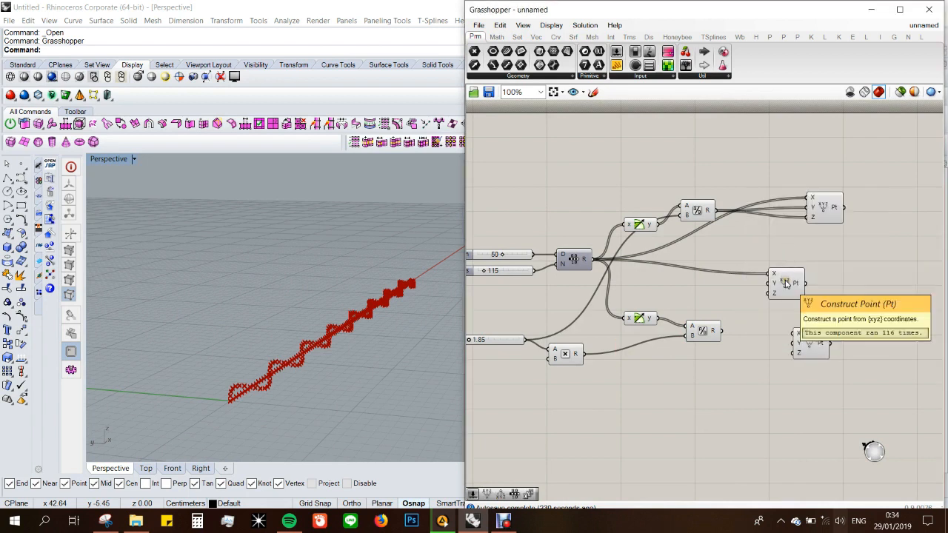
- Wire the lower Division result into Y and Z of the new Construct Point, and the Range output into its X
left_click_drag(722, 332, 792, 342)
left_click_drag(793, 352, 726, 334)
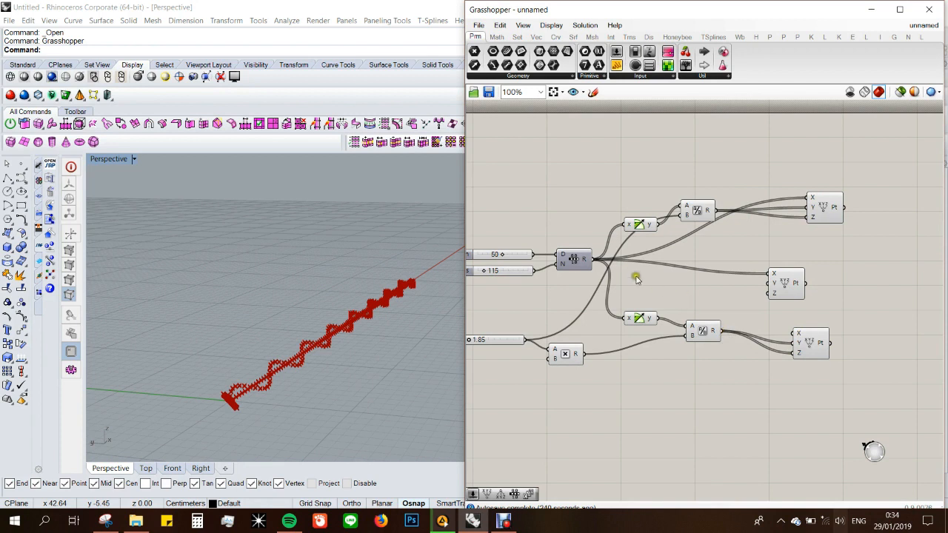
left_click_drag(597, 261, 835, 342)
left_click(818, 339)
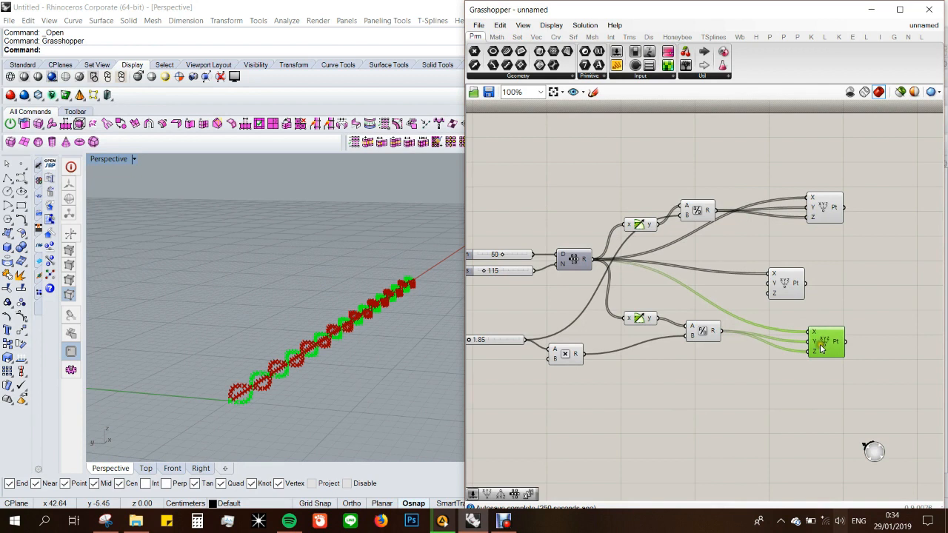
- Add a Move component beside the upper Construct Point and wire the points into its G input
scroll(770, 300, "down", 1)
scroll(733, 302, "down", 1)
left_click(795, 311)
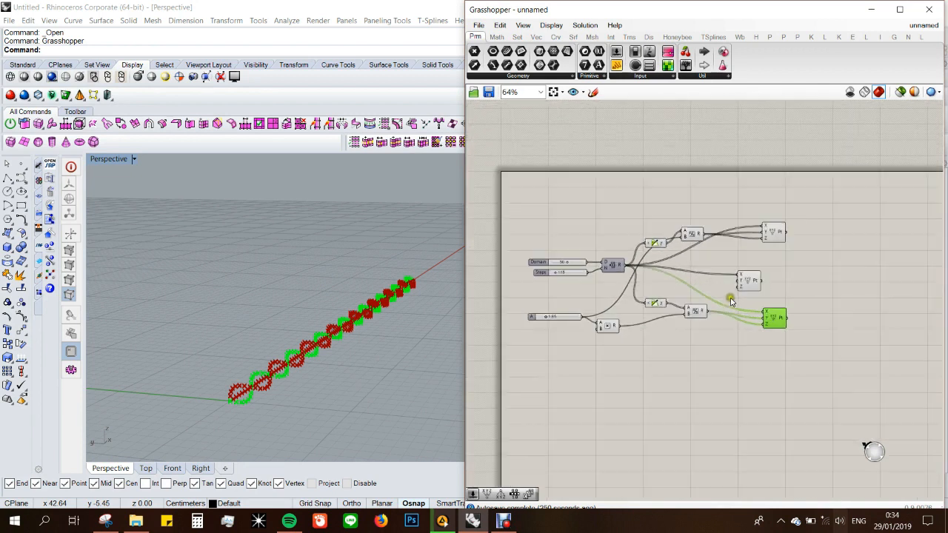
scroll(688, 274, "up", 1)
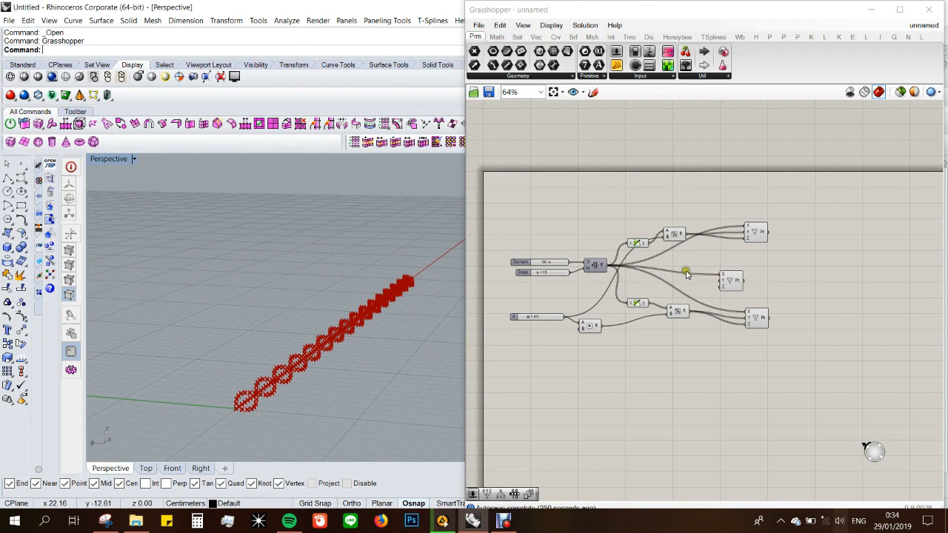
scroll(758, 264, "up", 1)
scroll(770, 263, "down", 1)
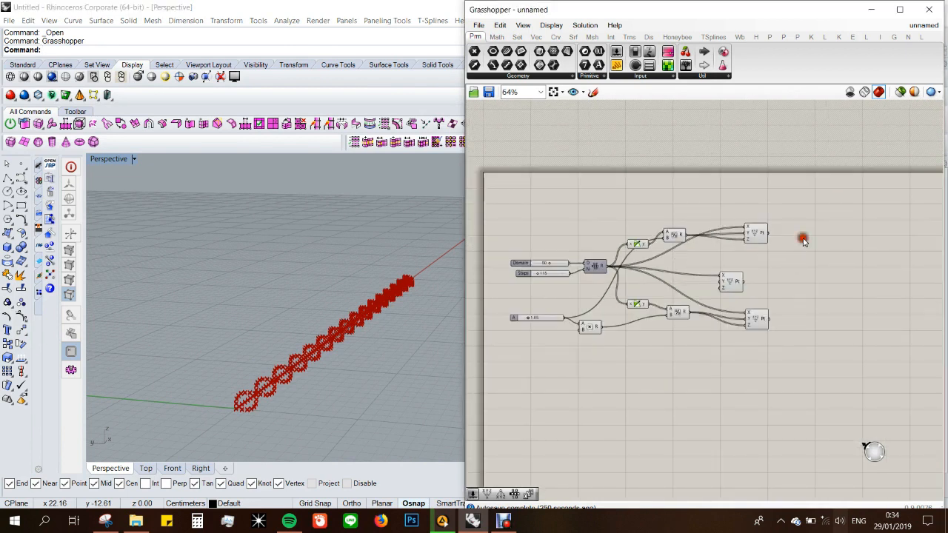
double_click(803, 238)
type("mo")
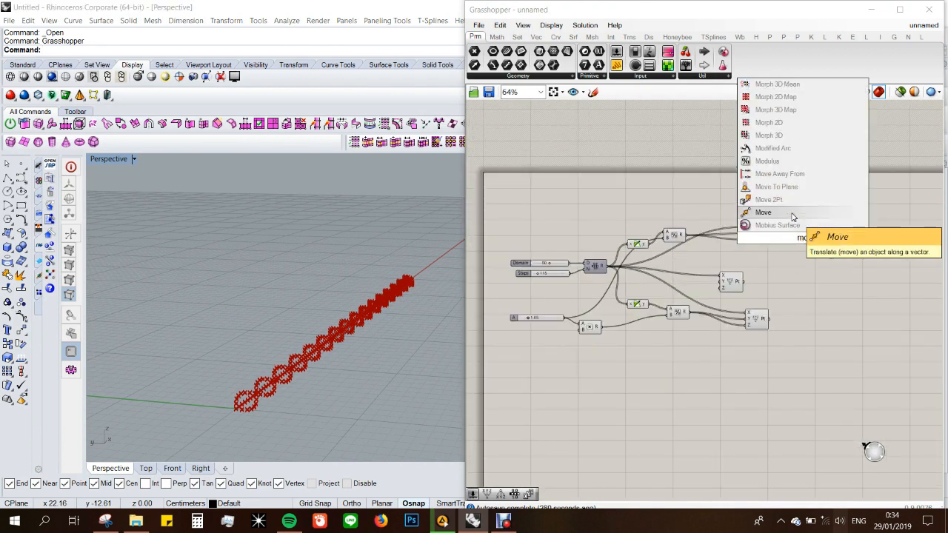
left_click(792, 216)
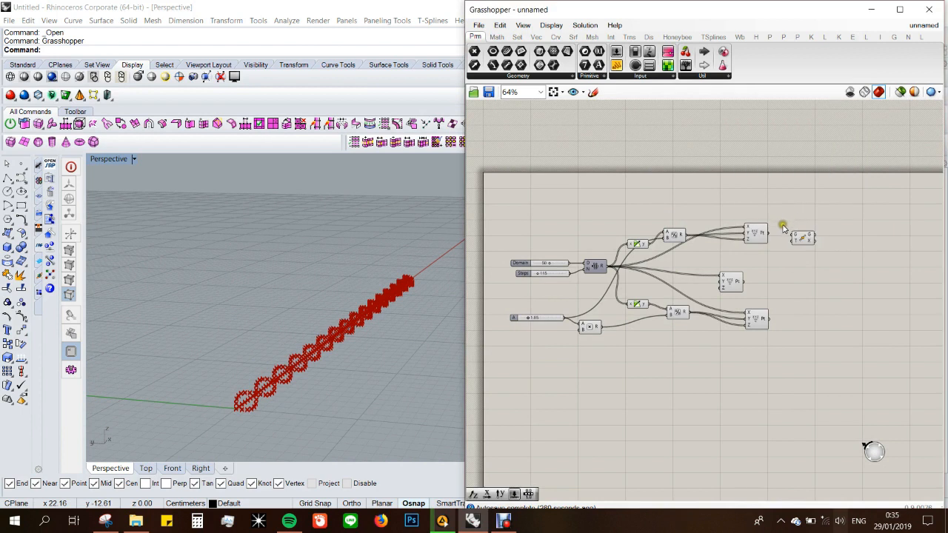
left_click_drag(766, 238, 792, 238)
left_click(805, 246)
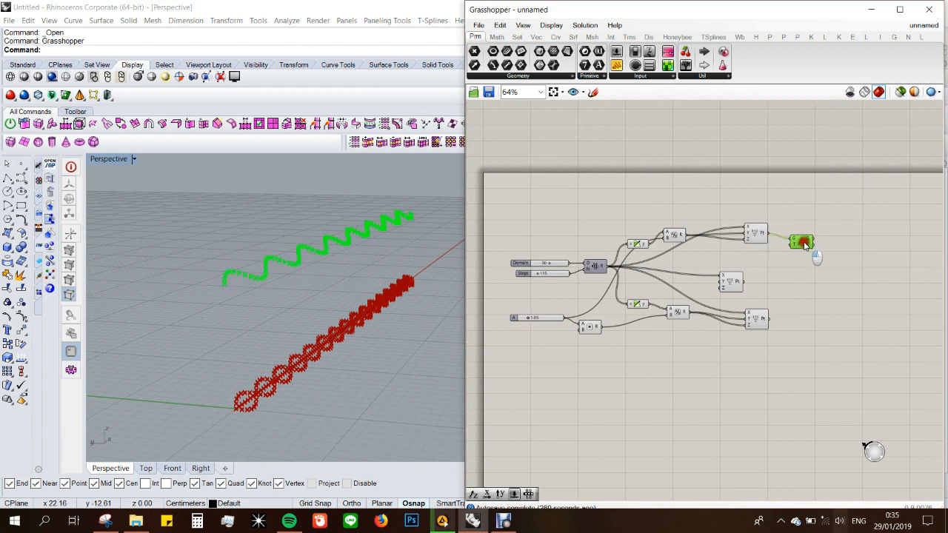
- Add a Unit Z vector below the upper Construct Point and wire it into the Move component's T input
double_click(764, 253)
type("z")
left_click(762, 244)
left_click_drag(777, 254, 791, 245)
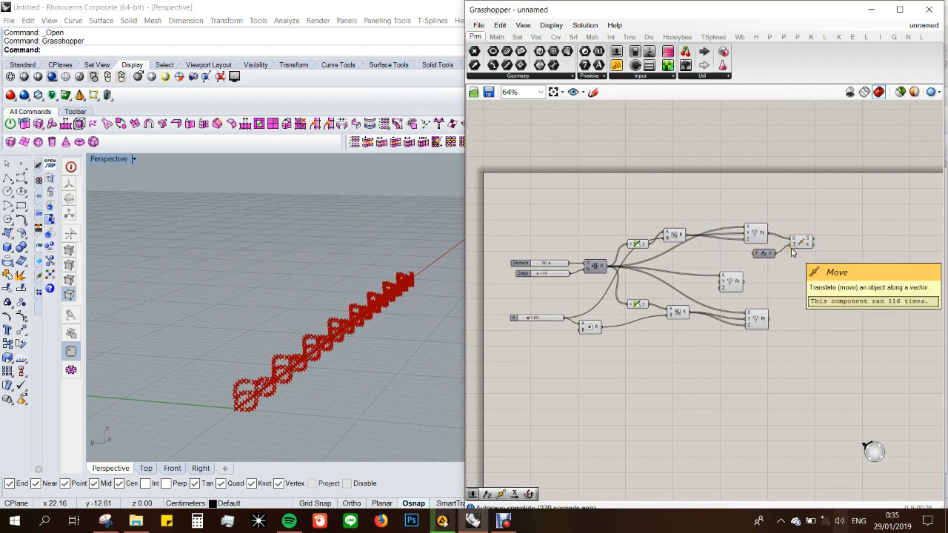
- Add a number slider of 4.555 above the Domain slider and wire it into the Unit Z factor
scroll(621, 244, "up", 3)
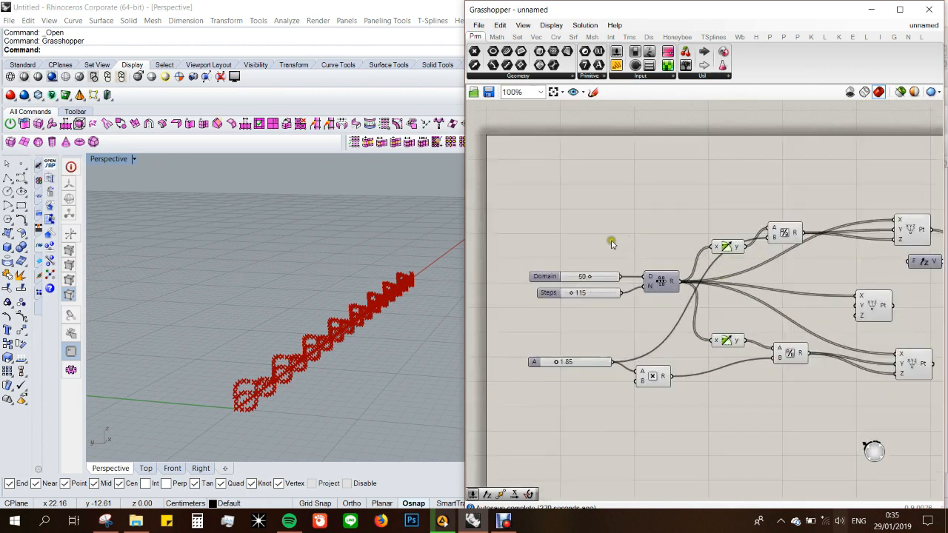
double_click(570, 226)
type("4")
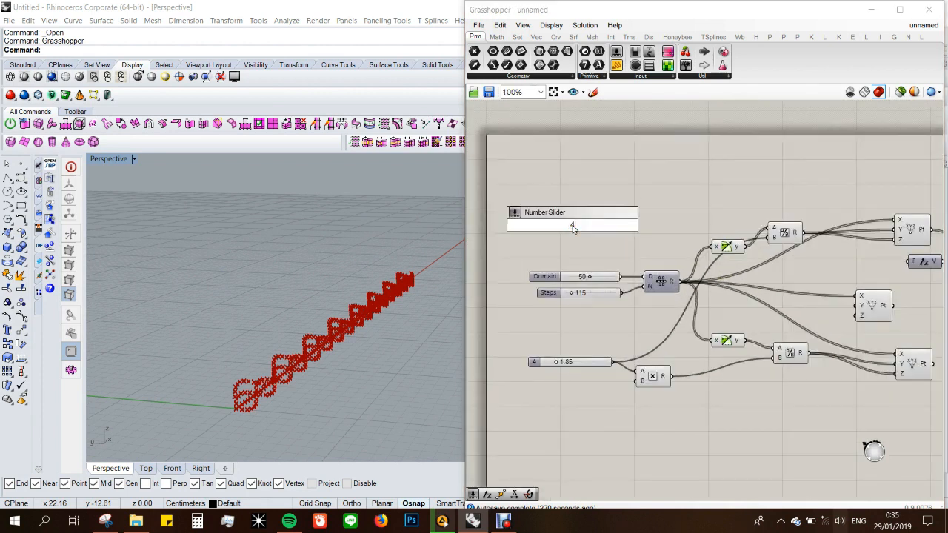
type(".555")
key("Return")
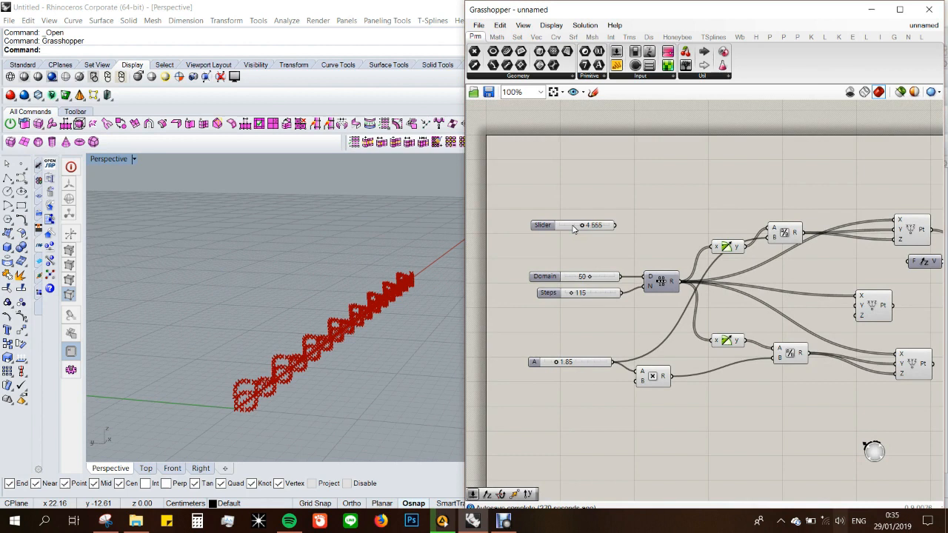
scroll(568, 236, "down", 1)
left_click_drag(842, 258, 607, 229)
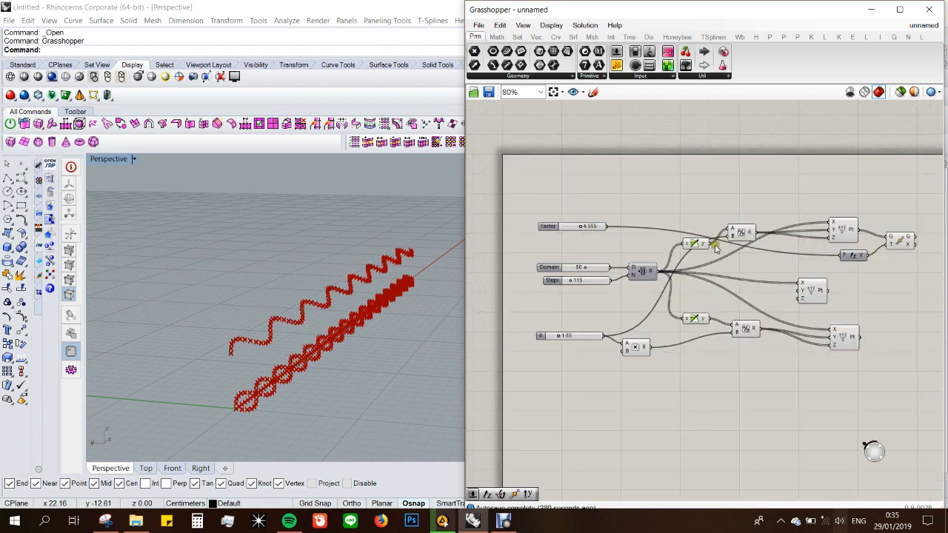
left_click(894, 245)
left_click(744, 208)
- Add a second Move component beside the lower Construct Point and wire its points into the G input
scroll(723, 205, "down", 1)
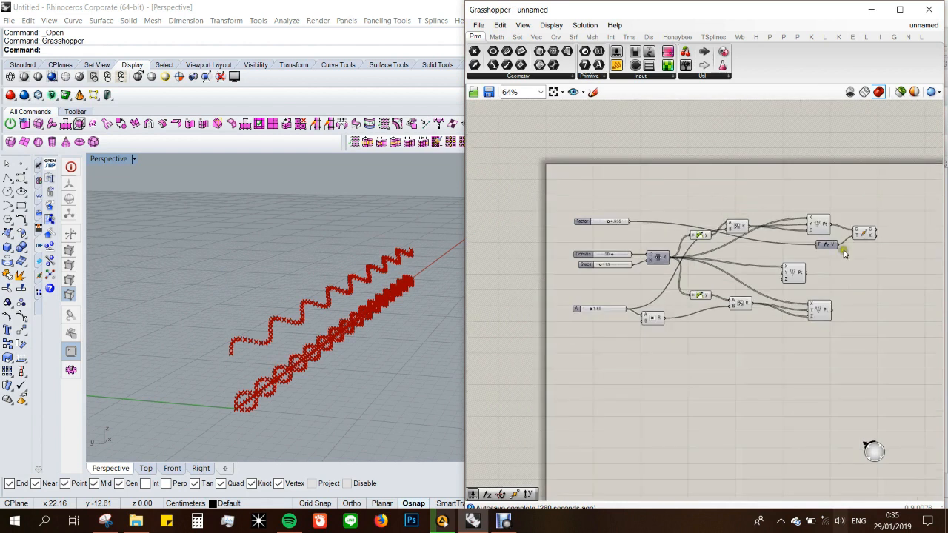
scroll(875, 271, "up", 1)
scroll(888, 297, "up", 1)
scroll(740, 223, "down", 1)
scroll(838, 322, "up", 1)
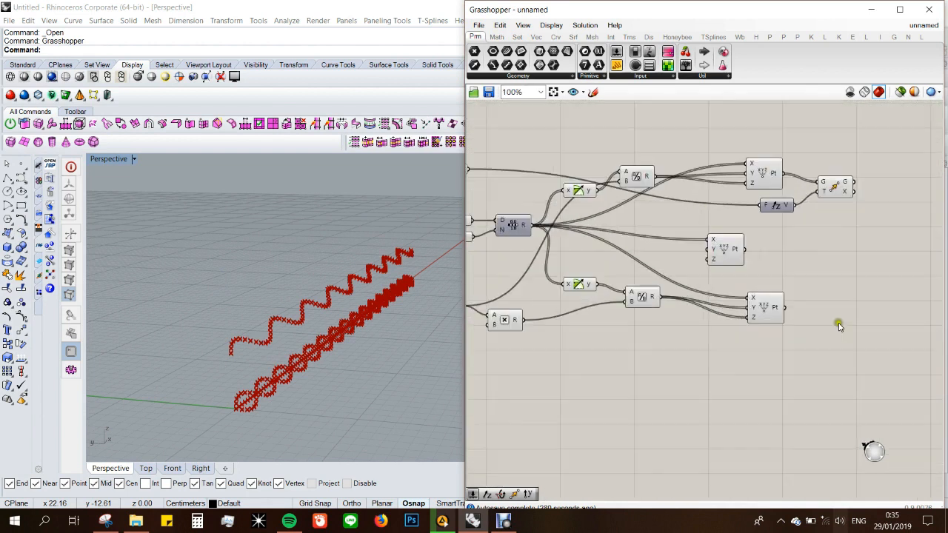
double_click(839, 324)
type("move")
key("Return")
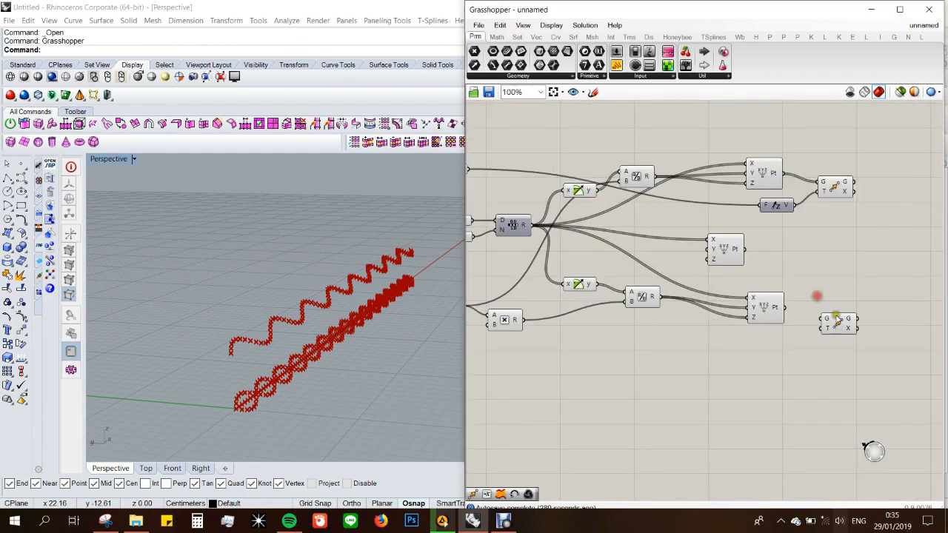
left_click_drag(840, 331, 841, 323)
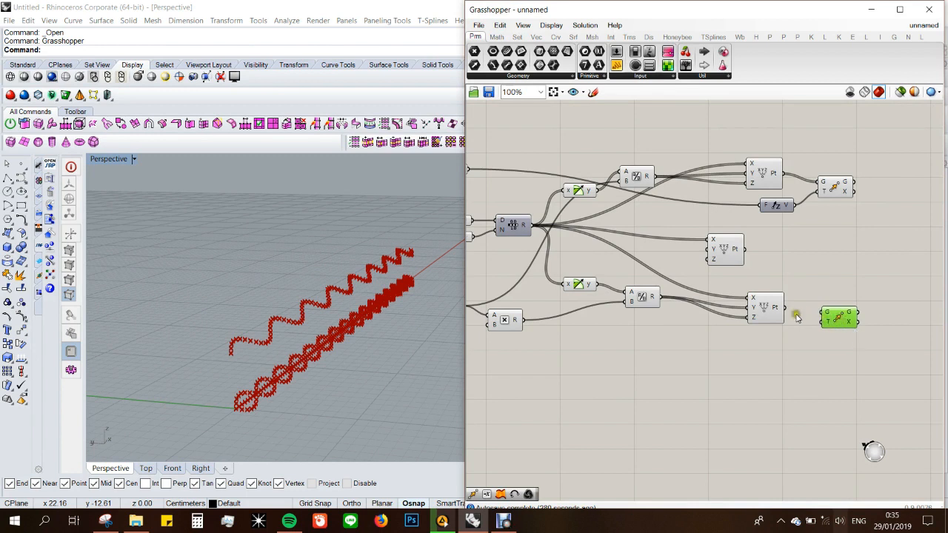
left_click_drag(787, 311, 821, 316)
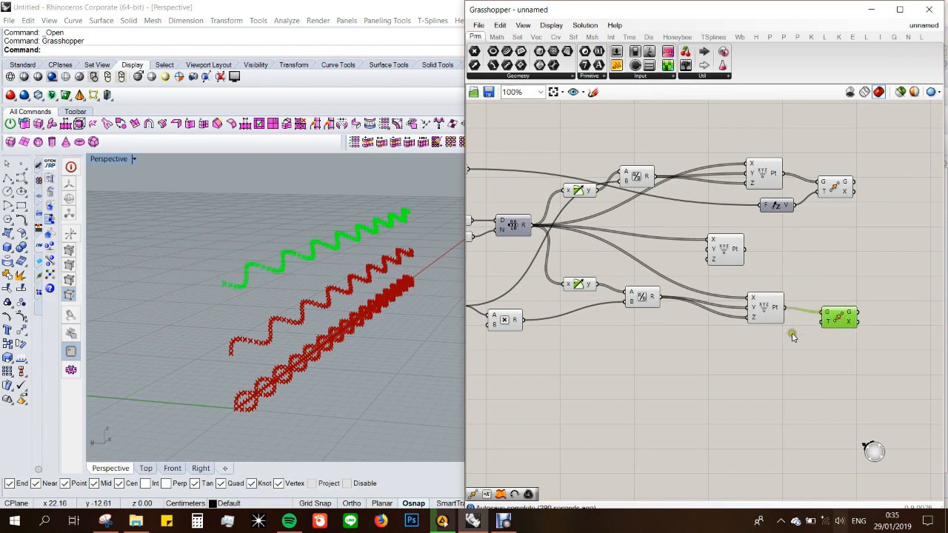
- Add a Unit Y vector below the lower Construct Point and wire it into the second Move's T input
double_click(793, 334)
type("y")
left_click(772, 323)
left_click_drag(799, 334, 863, 328)
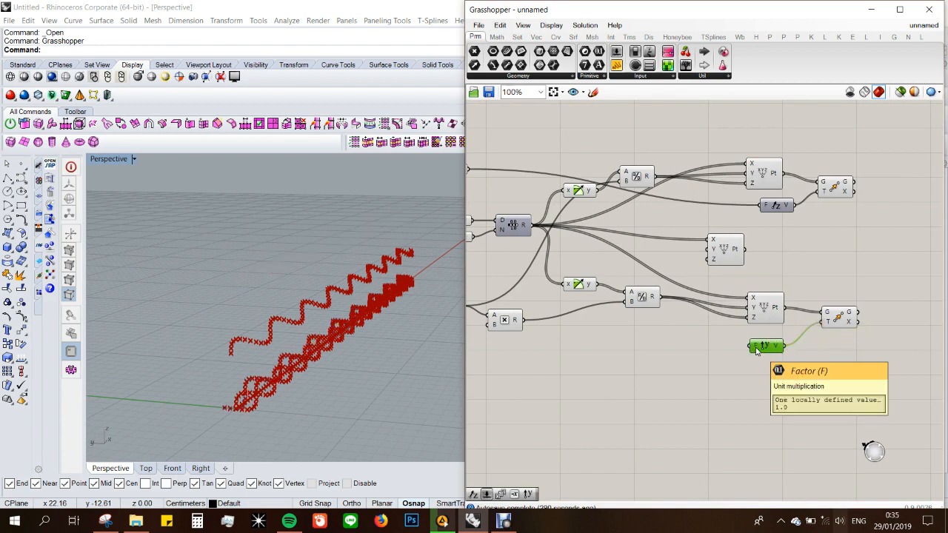
- Add a number slider of 9.555 between the Steps slider and the 1.85 slider
scroll(830, 344, "down", 1)
scroll(829, 346, "up", 2)
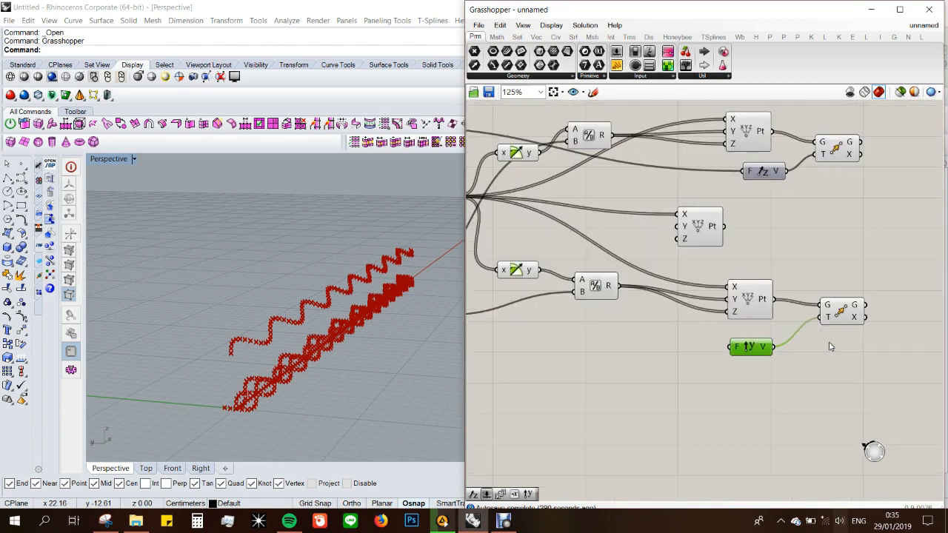
scroll(829, 346, "down", 3)
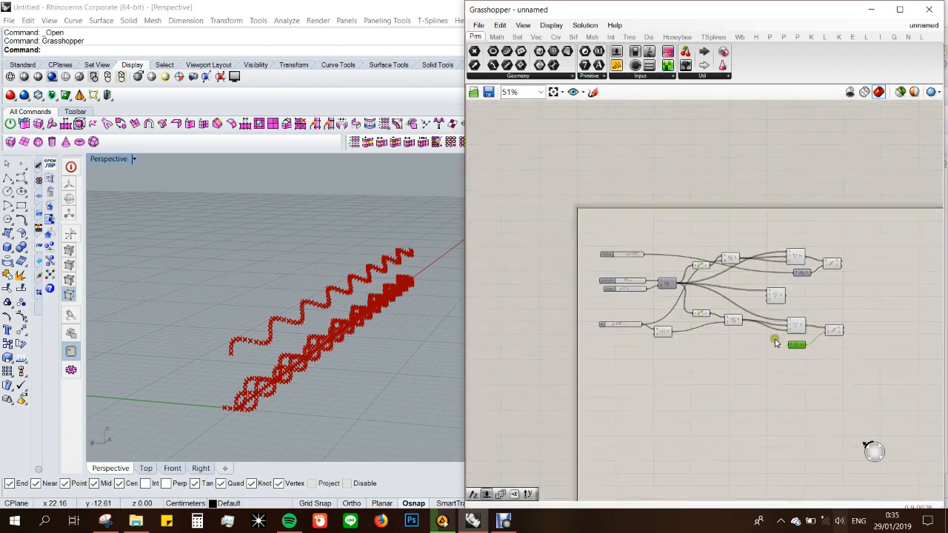
scroll(614, 333, "up", 3)
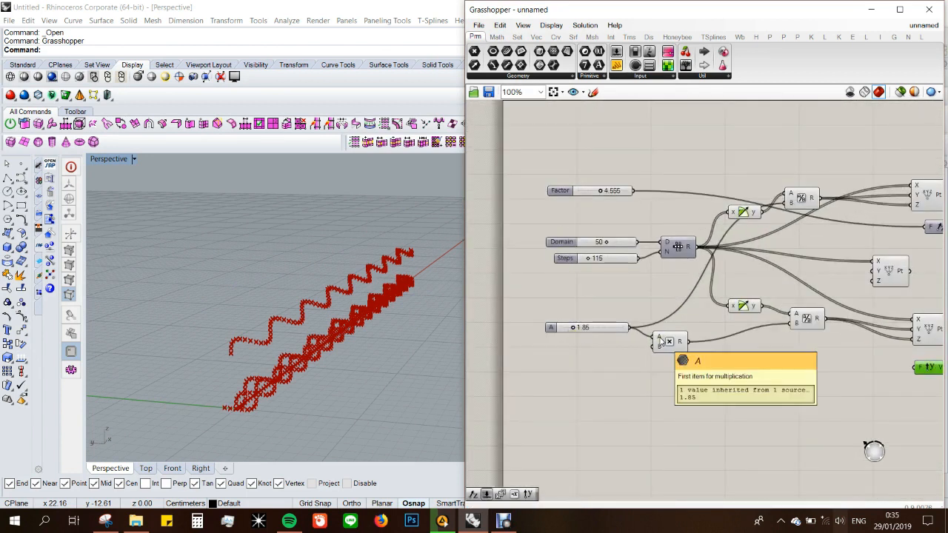
scroll(755, 328, "down", 1)
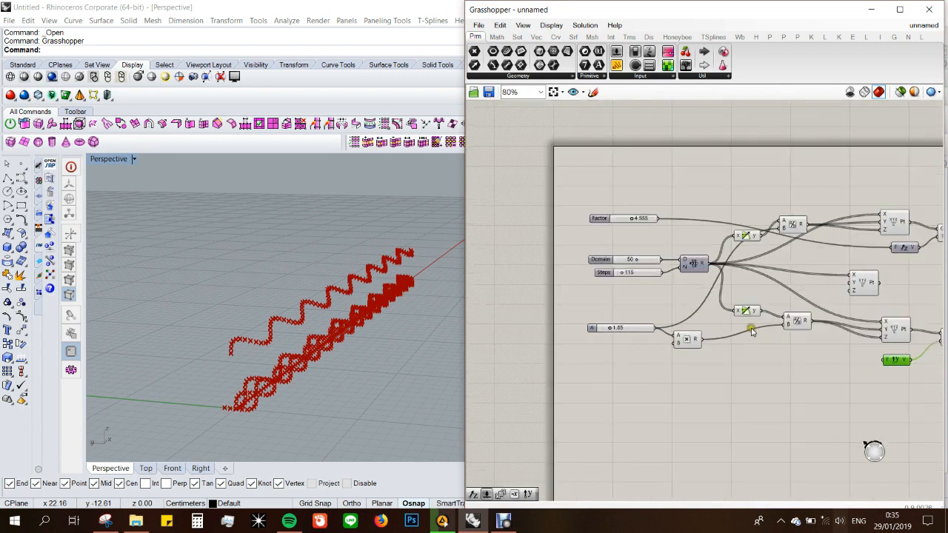
scroll(612, 291, "up", 2)
double_click(614, 311)
type("9.555")
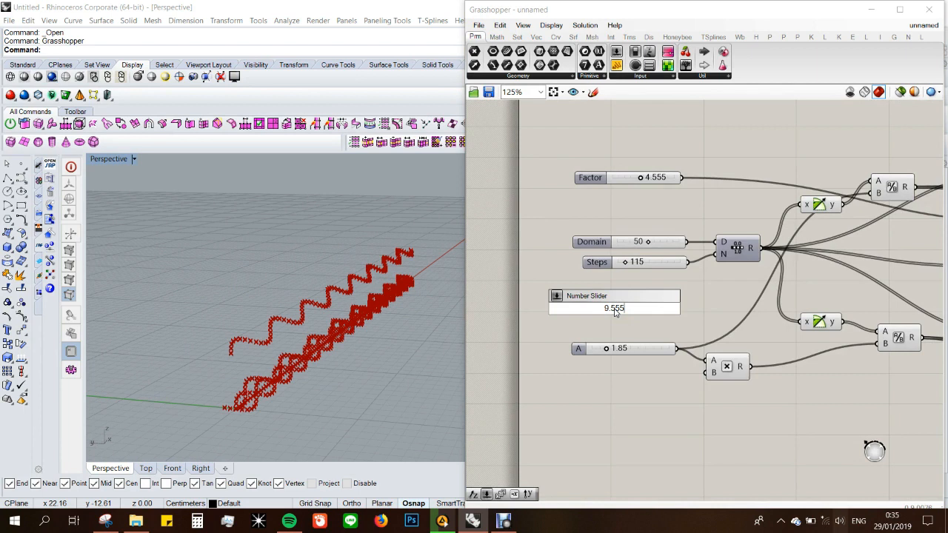
key("Return")
left_click_drag(641, 312, 630, 311)
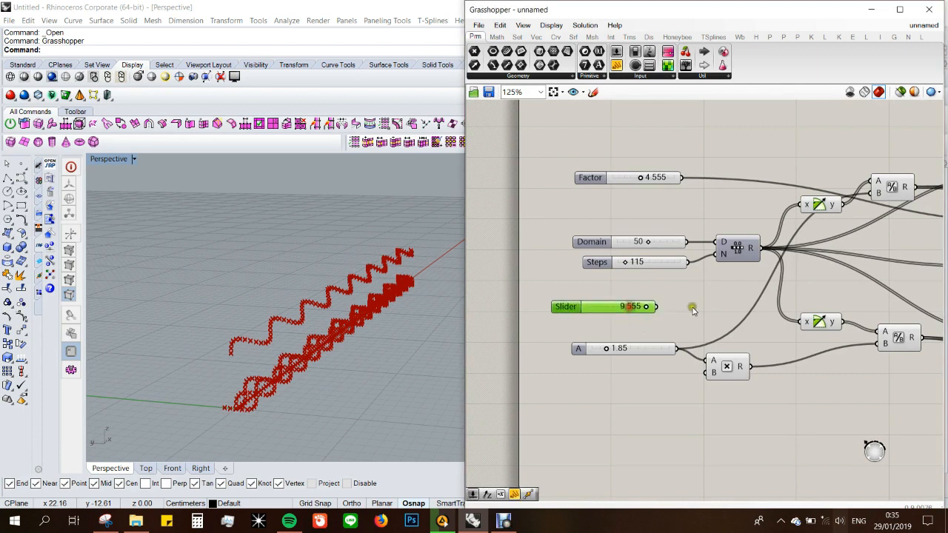
- Add a Multiplication component beside the 9.555 slider and wire the slider into its A input
double_click(715, 309)
type("mult")
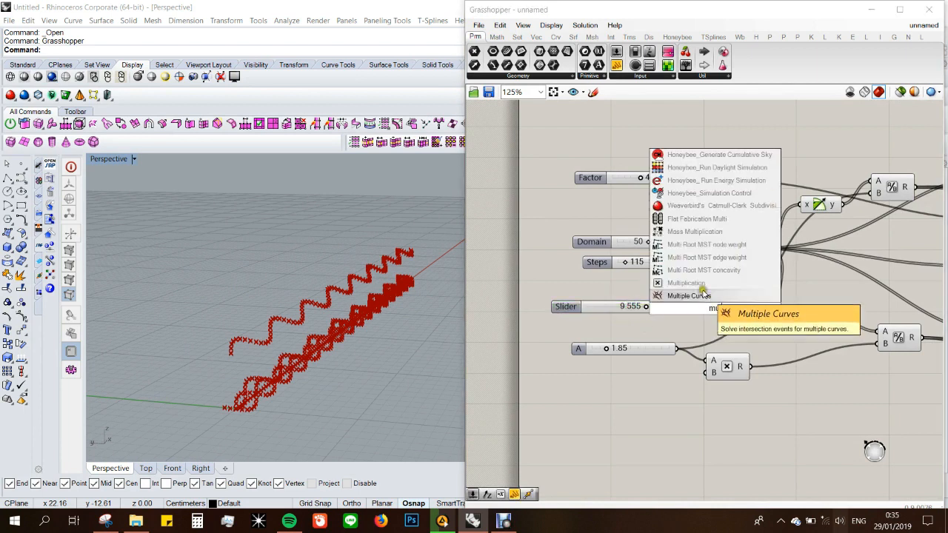
key("Return")
left_click_drag(656, 306, 698, 303)
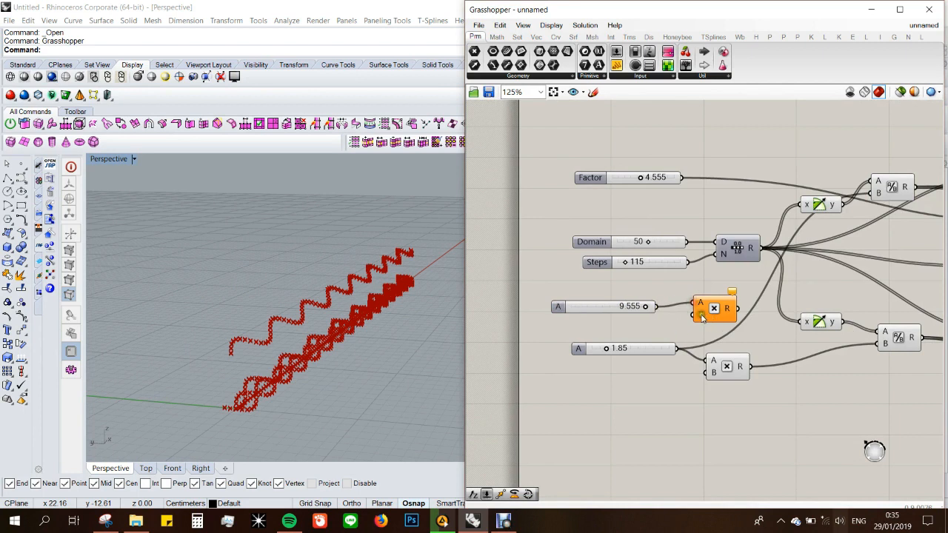
- Set the B input of the Multiplication component beside the 9.555 slider to -1
right_click(702, 316)
mouse_move(729, 418)
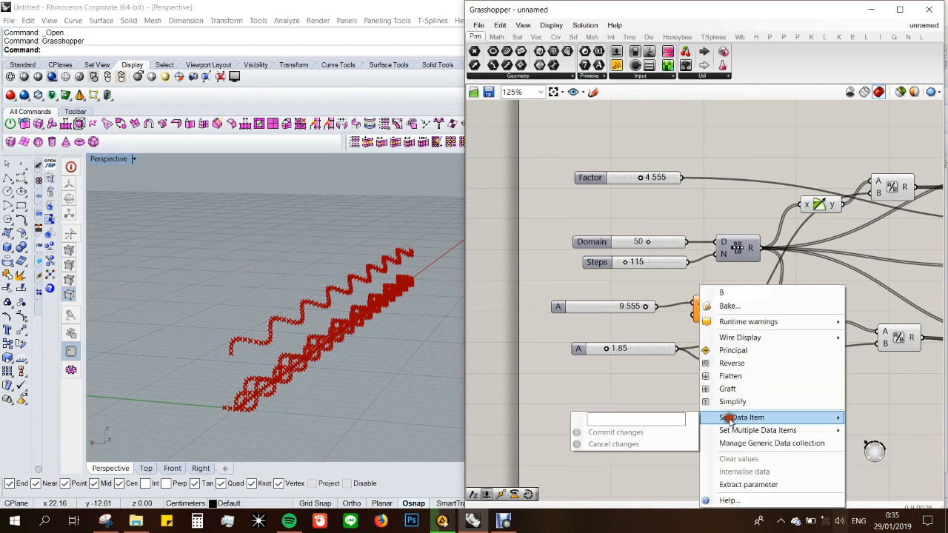
left_click(685, 420)
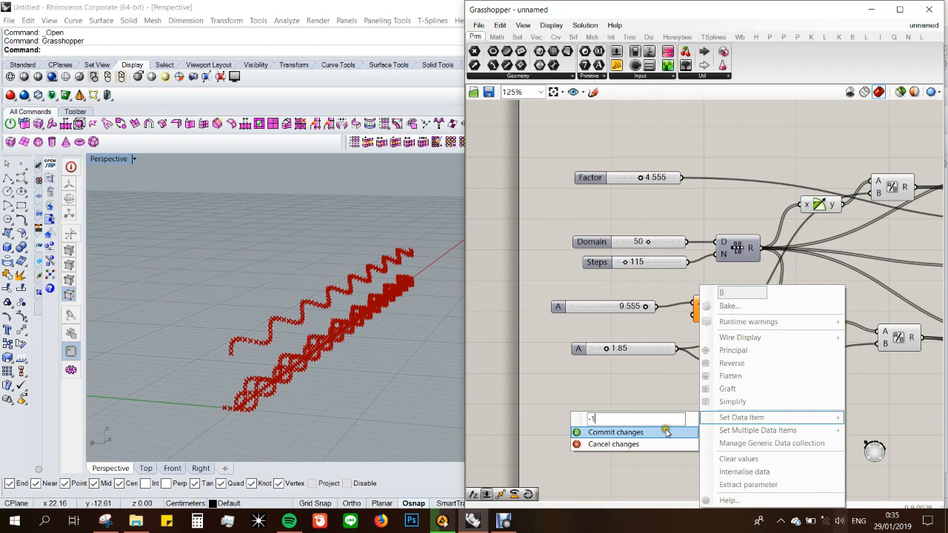
type("-1")
key("Return")
mouse_move(728, 316)
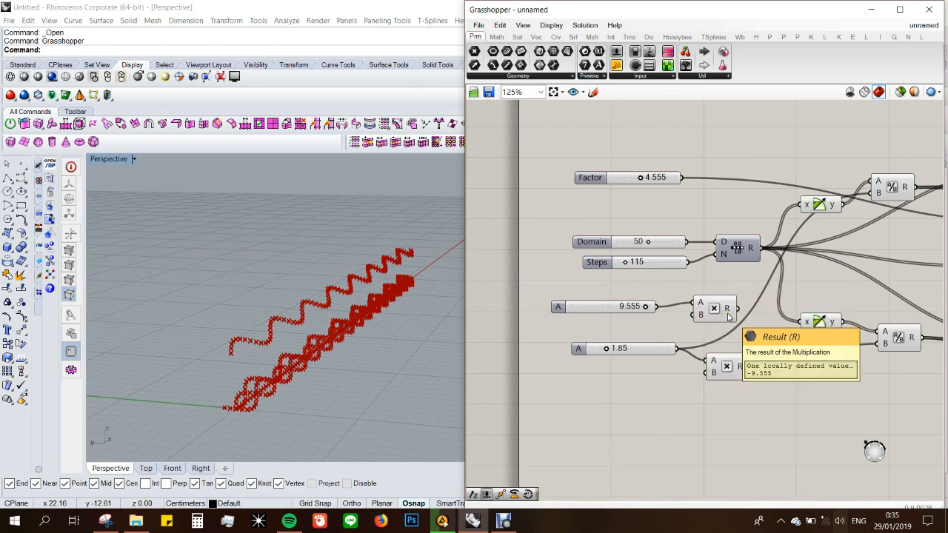
- Wire the result of the 9.555 slider's Multiplication into the Y input of the middle Construct Point
scroll(676, 297, "down", 4)
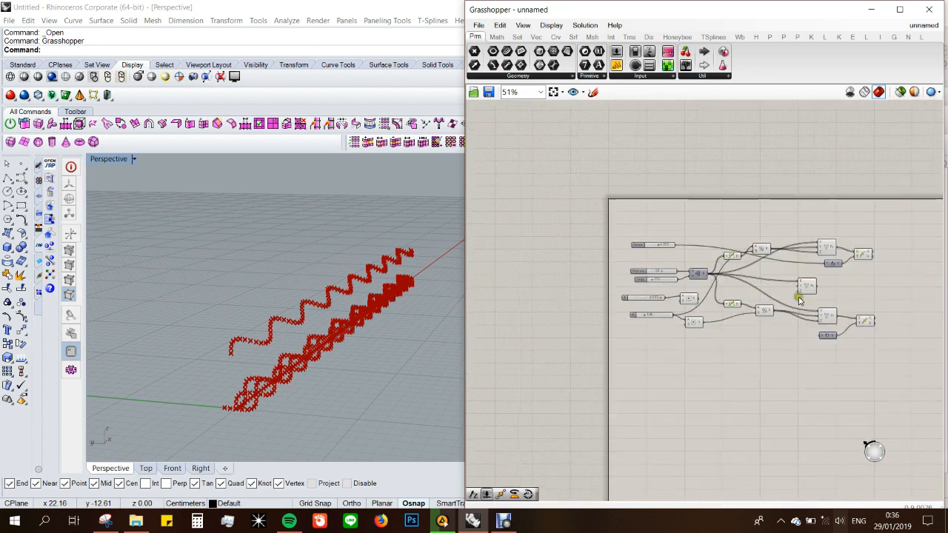
scroll(797, 293, "up", 3)
left_click_drag(798, 277, 603, 300)
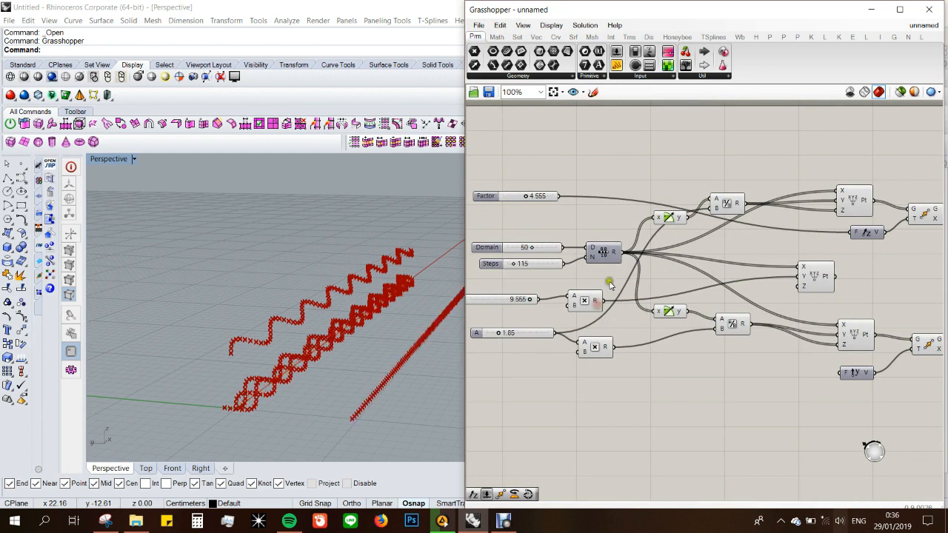
- Wire the same Multiplication result into the F input of the Unit Y vector below the lower Construct Point
scroll(787, 314, "down", 3)
scroll(786, 314, "up", 3)
left_click_drag(870, 343, 893, 342)
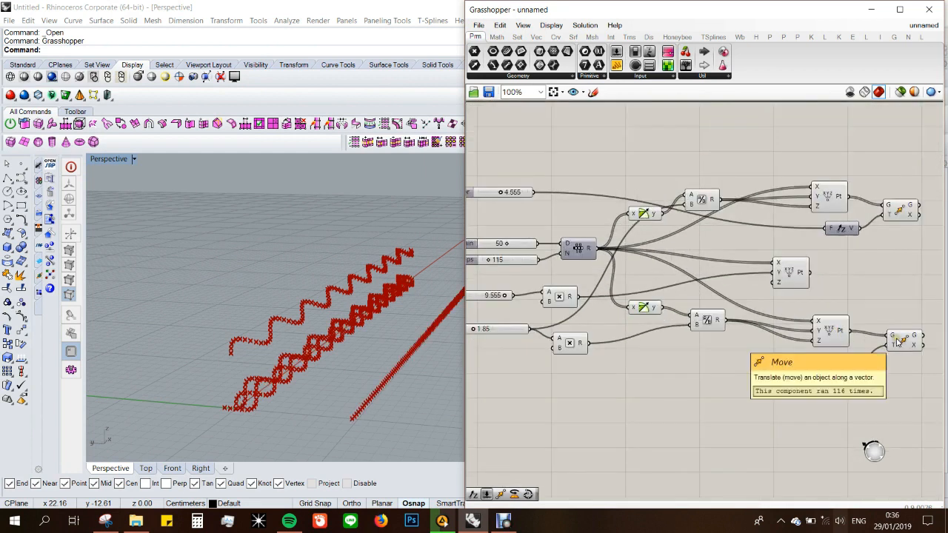
left_click_drag(814, 373, 585, 297)
scroll(417, 338, "up", 3)
mouse_move(417, 338)
right_mouse_down()
mouse_move(436, 345)
mouse_move(410, 329)
right_mouse_up()
- Turn off the preview of the middle Construct Point, both Sine components and the two components they feed
scroll(408, 329, "down", 3)
left_click(792, 268)
middle_click(792, 267)
left_click(824, 234)
scroll(713, 248, "down", 1)
left_click_drag(721, 169, 644, 332)
middle_click(693, 191)
left_click(725, 168)
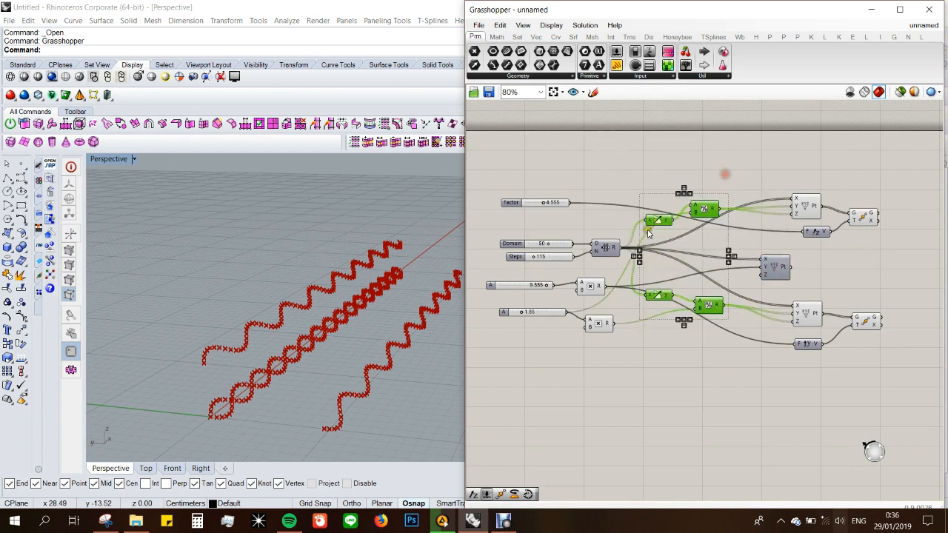
- Turn off the preview of the upper and lower Construct Point components
left_click(809, 207)
middle_click(808, 205)
left_click(821, 305)
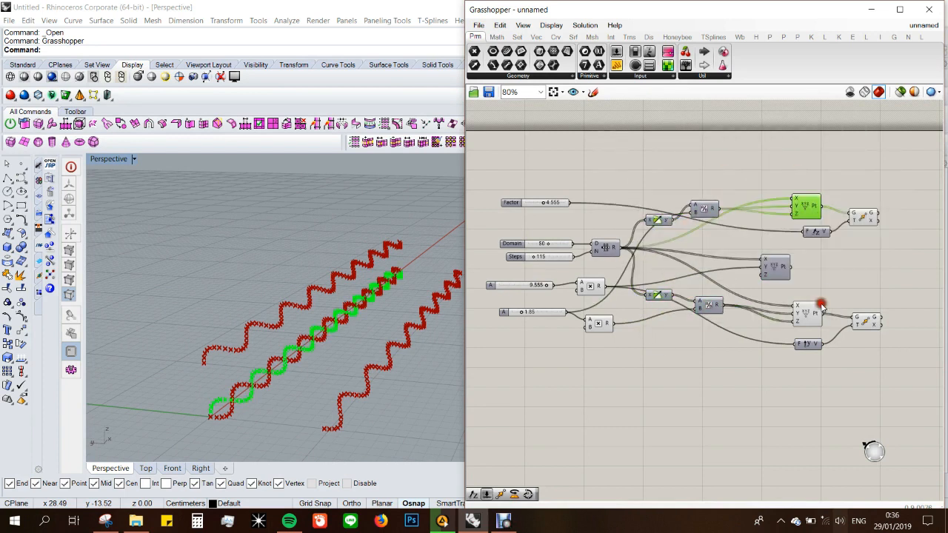
left_click_drag(825, 166, 774, 337)
middle_click(793, 309)
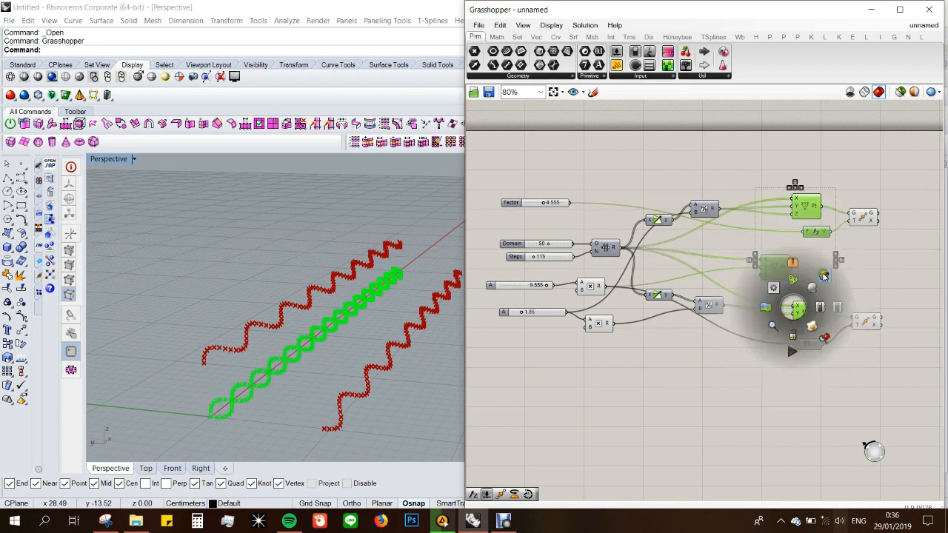
left_click(870, 268)
- Add a third Move component below and beside the lower Move and wire the lower Move's geometry into its G input
mouse_move(423, 349)
right_mouse_down()
mouse_move(438, 332)
mouse_move(417, 343)
right_mouse_up()
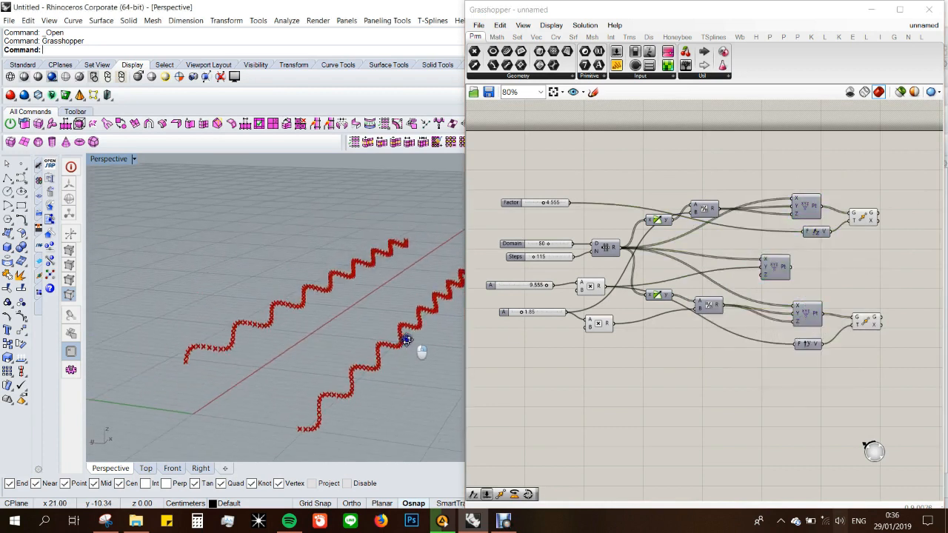
scroll(607, 274, "down", 3)
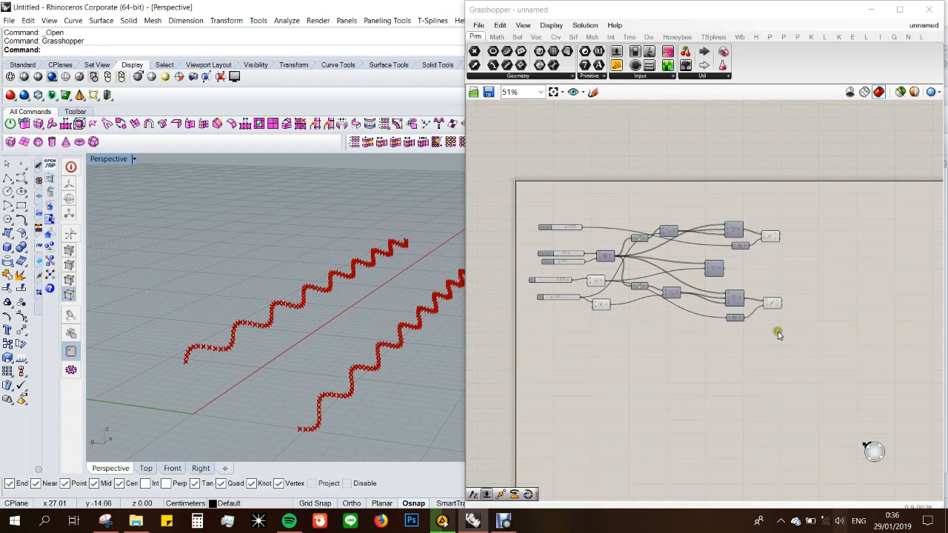
scroll(797, 318, "up", 2)
double_click(798, 314)
type("mo")
left_click(790, 292)
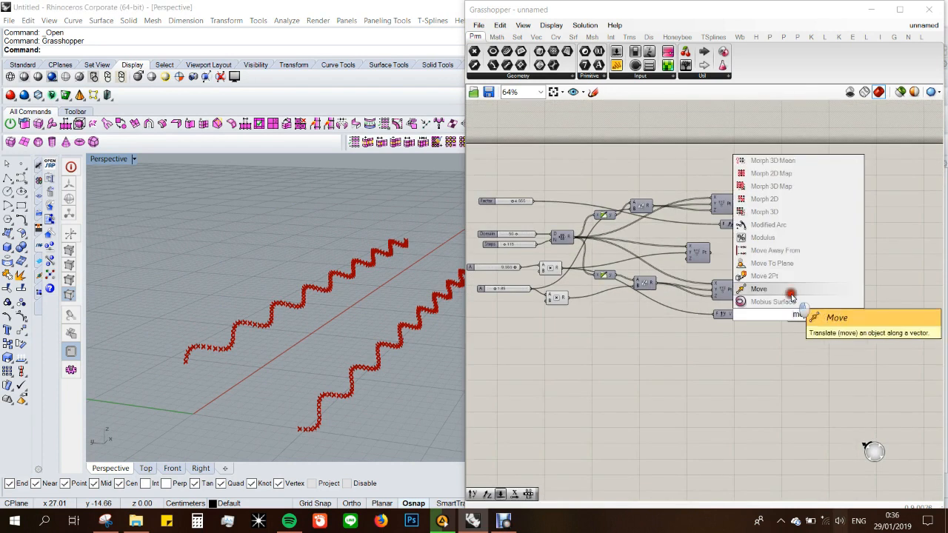
left_click_drag(782, 293, 792, 314)
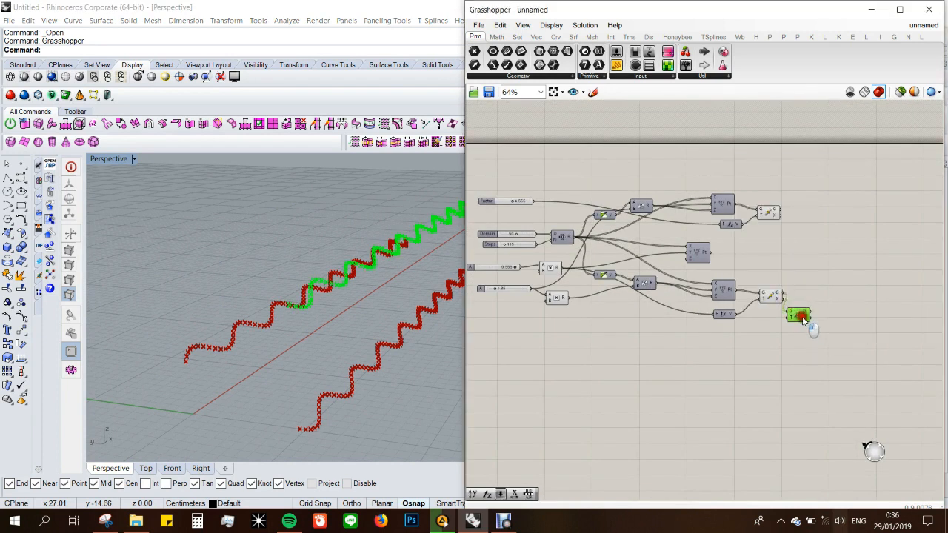
- Add a Unit Z vector below the Unit Y, wire it into the third Move's T input and feed its F input from the Factor slider
left_click(733, 339)
double_click(733, 337)
type("z")
left_click(727, 328)
left_click_drag(748, 338, 794, 319)
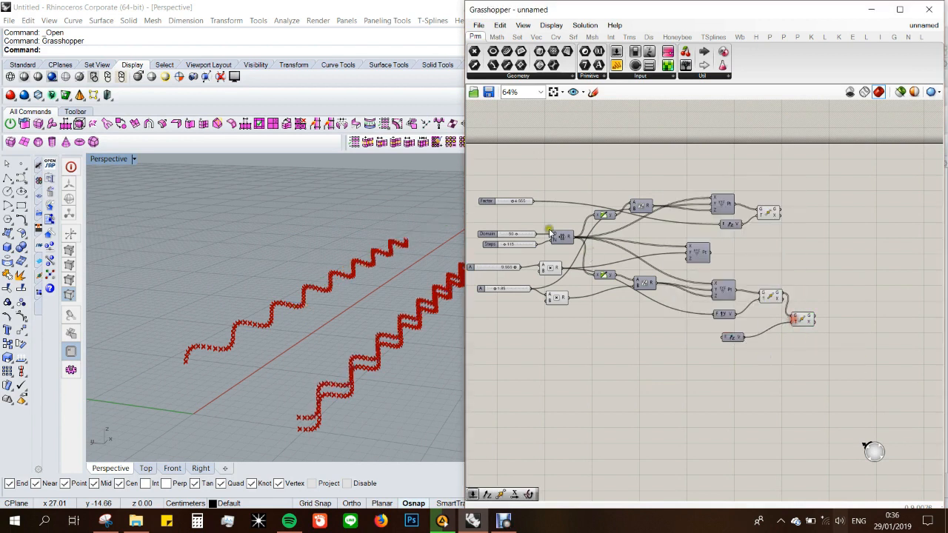
left_click_drag(530, 202, 715, 333)
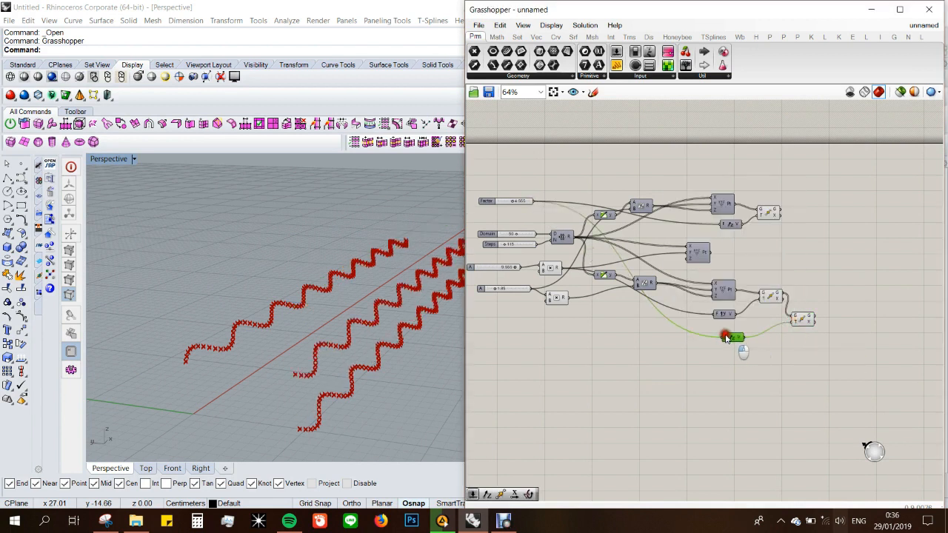
- Turn off the preview of the second Move component, which moves the points along Y
left_click(762, 299)
middle_click(762, 298)
left_click(720, 275)
mouse_move(355, 324)
right_mouse_down()
mouse_move(360, 294)
mouse_move(354, 307)
right_mouse_up()
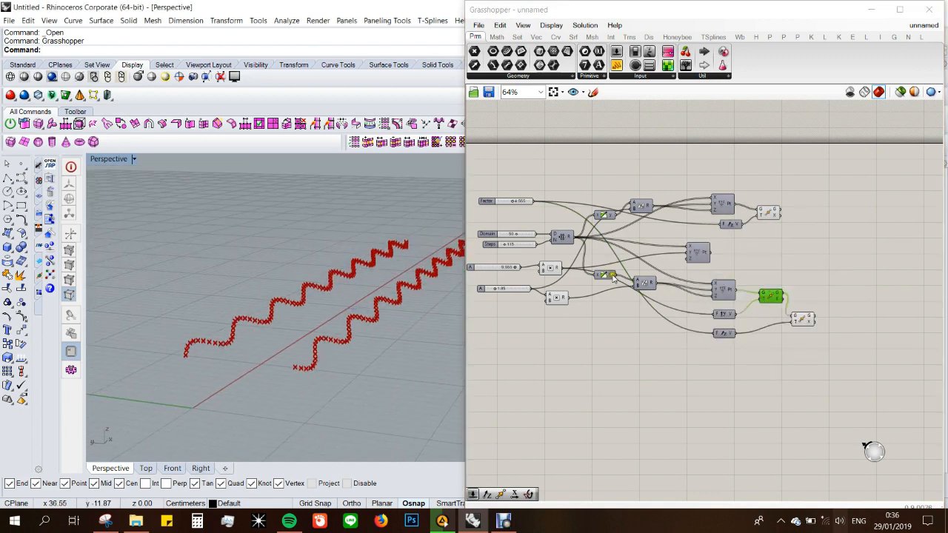
- Shift the upper Move component further away from its Construct Point
scroll(629, 285, "down", 2)
scroll(782, 250, "up", 3)
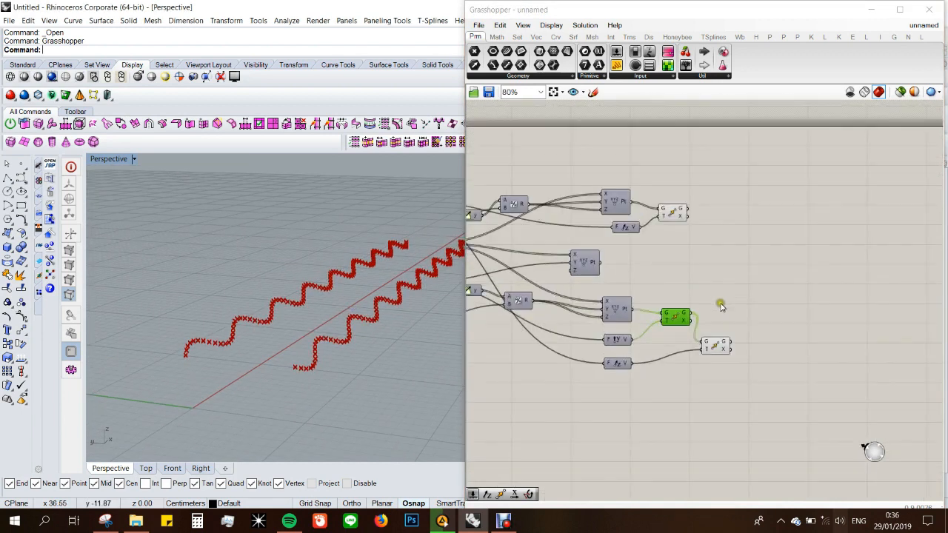
left_click(721, 346)
left_click_drag(682, 213, 717, 218)
left_click(747, 261)
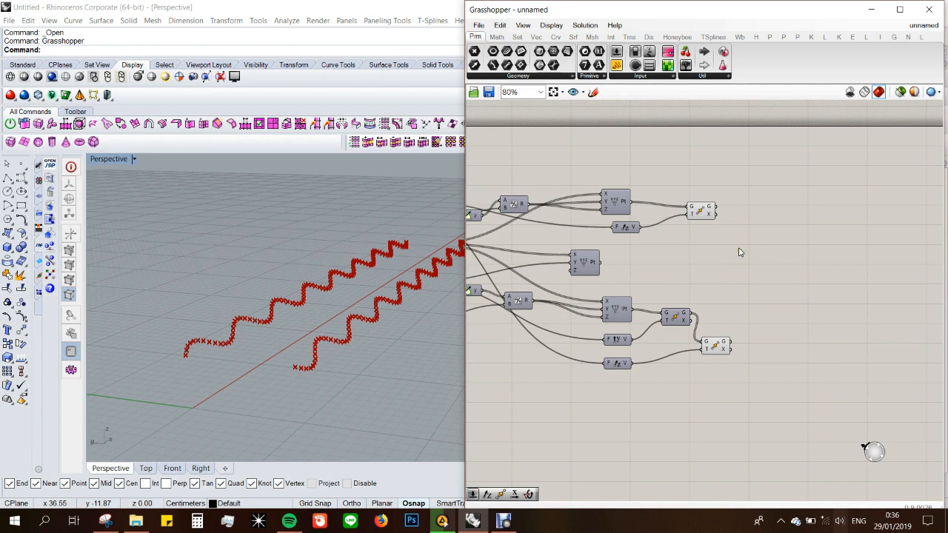
- Add a Vector 2Pt component beside the upper Move
scroll(742, 234, "down", 1)
scroll(792, 209, "up", 1)
left_click(736, 226)
double_click(760, 206)
type("vect")
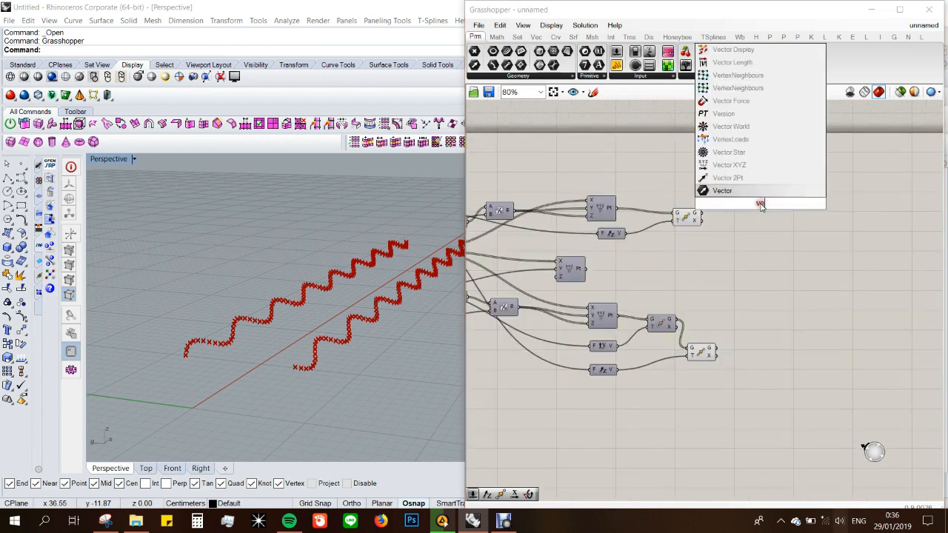
left_click(744, 152)
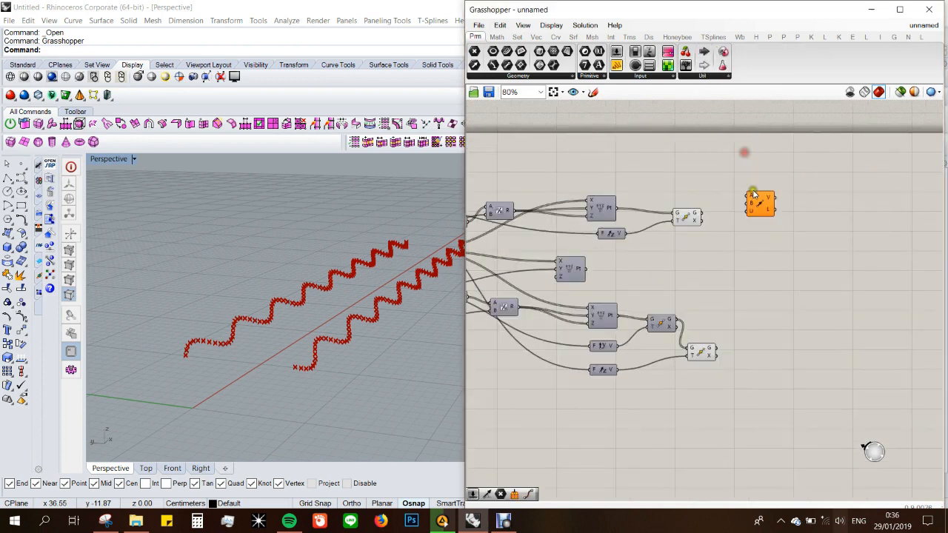
mouse_move(765, 207)
left_mouse_down()
mouse_move(777, 211)
mouse_move(774, 200)
left_mouse_up()
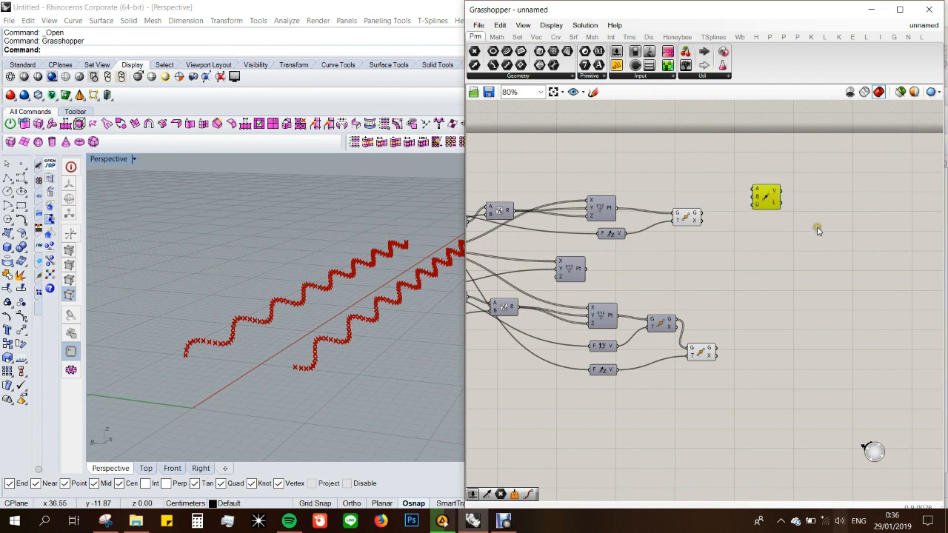
- Add a Construct Point above the upper Move and wire the Range output into its X input
double_click(677, 169)
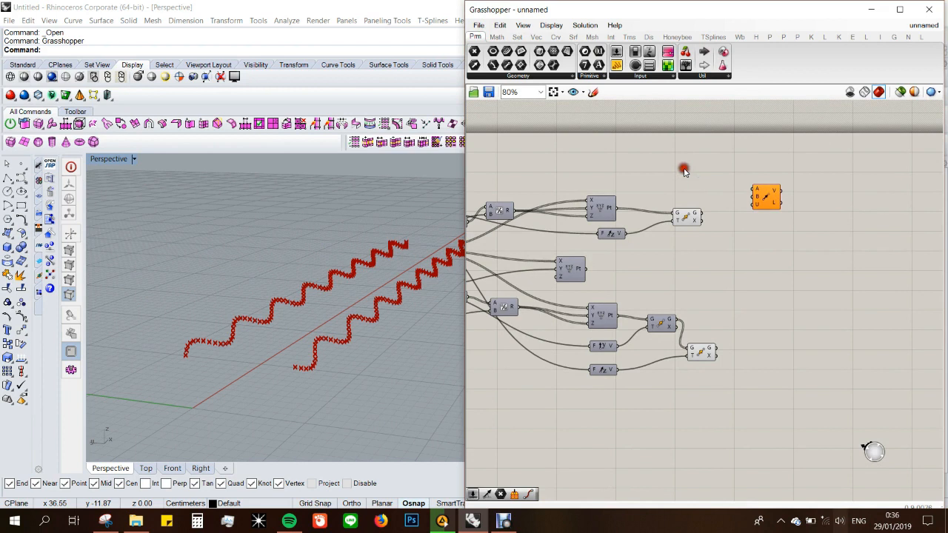
type("cons")
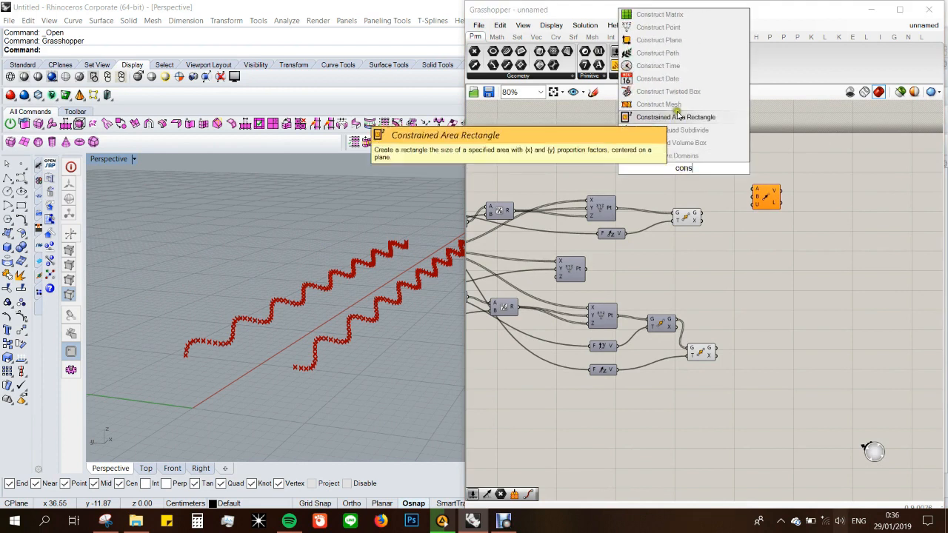
left_click(658, 30)
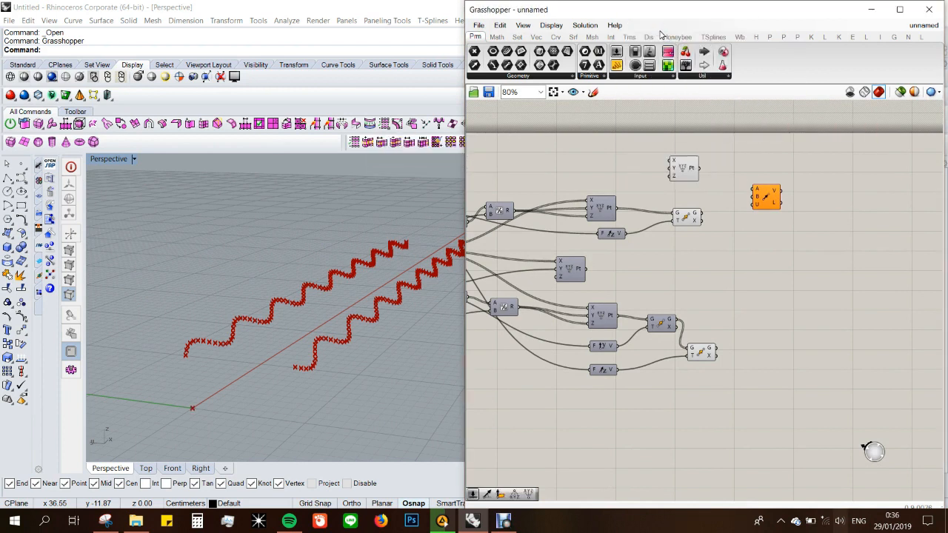
scroll(733, 212, "down", 2)
scroll(614, 223, "up", 2)
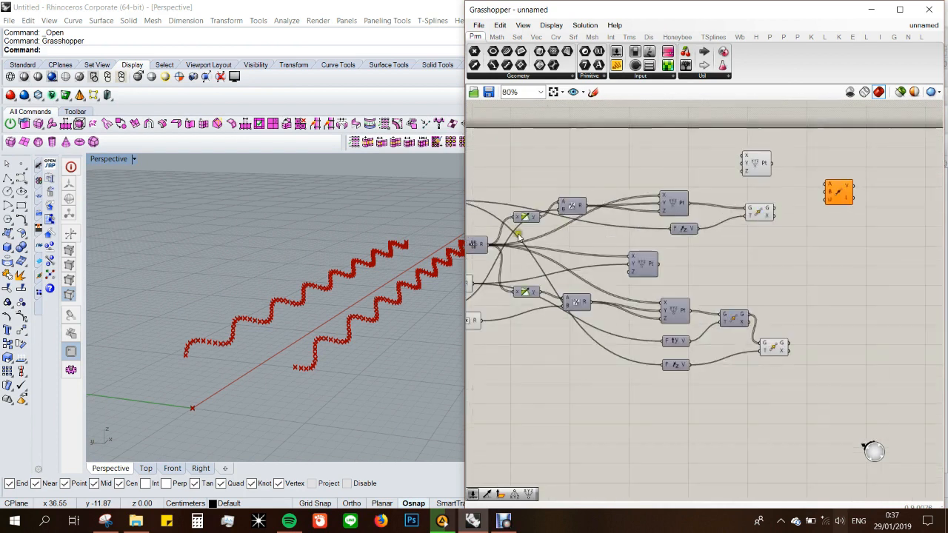
left_click_drag(488, 245, 743, 157)
left_click(759, 169)
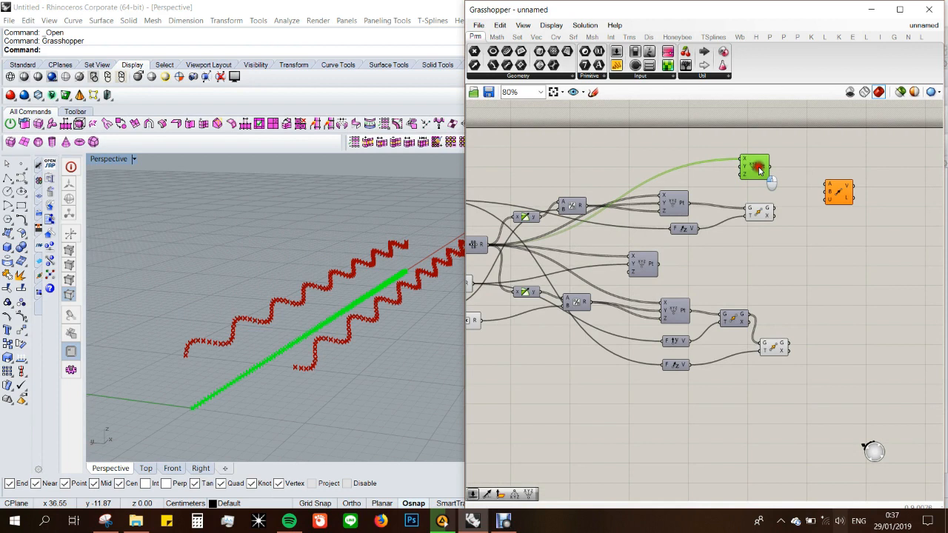
- Wire the new Construct Point into the Vector 2Pt's B input and the upper Move's geometry into its A input
left_click_drag(772, 171, 825, 192)
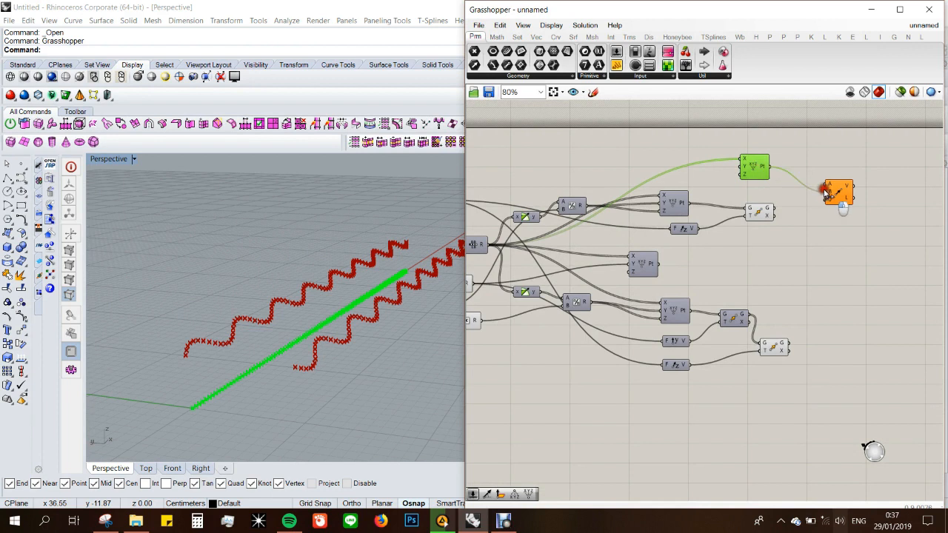
left_click_drag(774, 212, 842, 196)
left_click(853, 254)
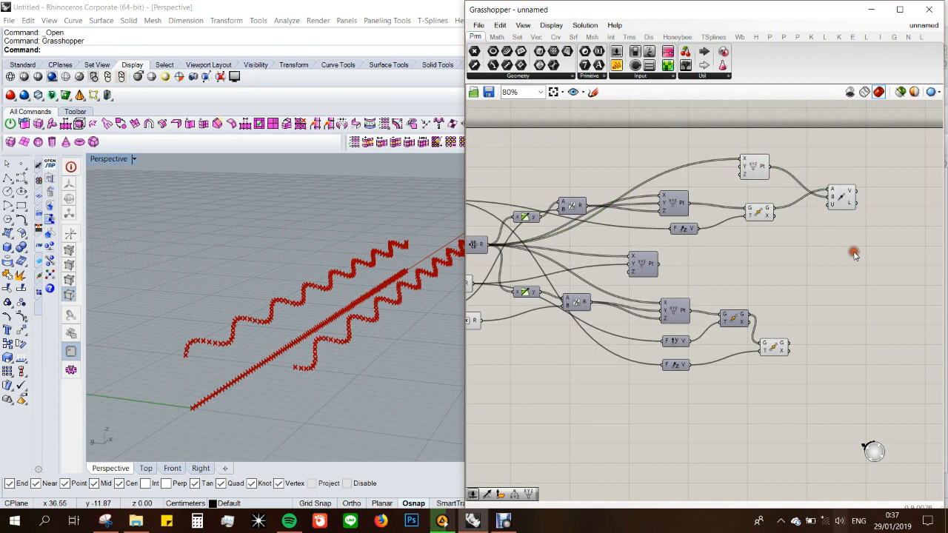
- Add a second Vector 2Pt component beside the third Move
scroll(781, 211, "down", 2)
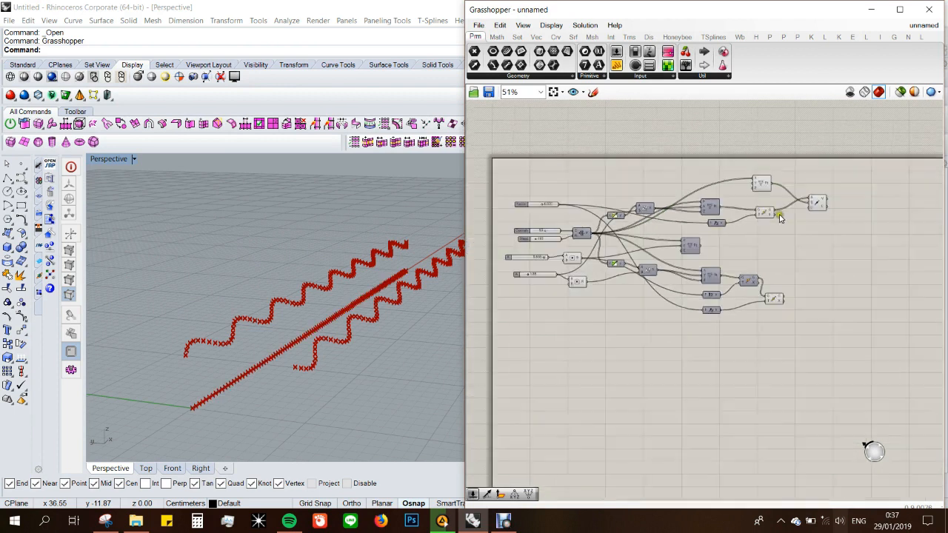
scroll(830, 252, "up", 1)
double_click(808, 309)
type("vect")
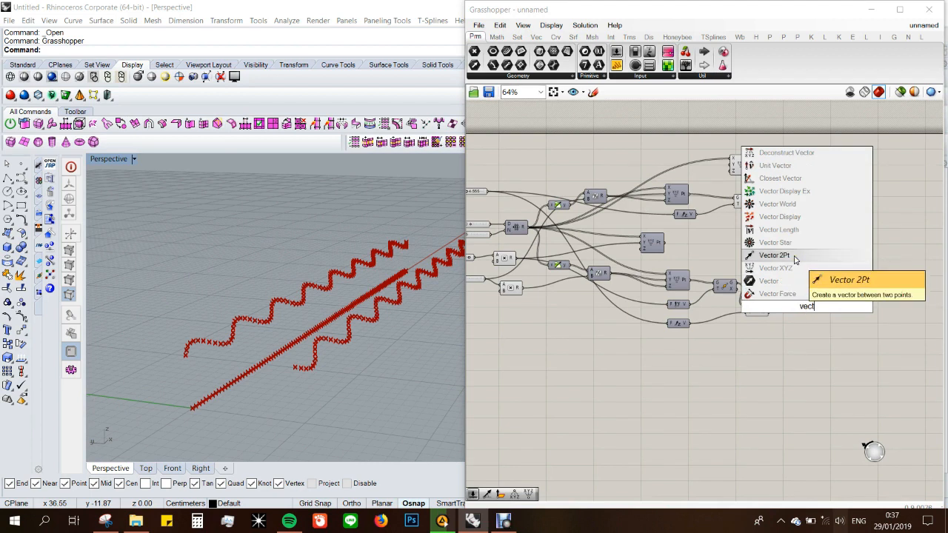
left_click(794, 259)
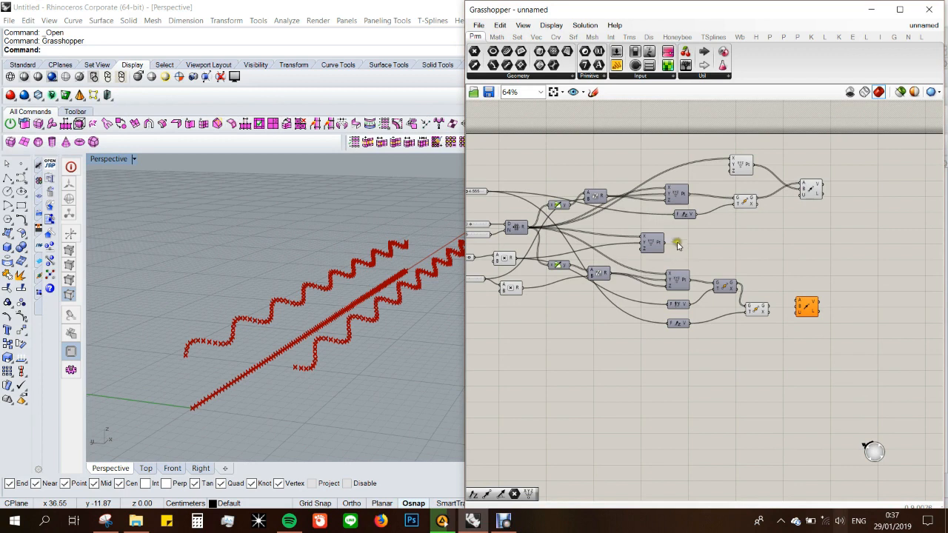
- Wire the middle Construct Point into the second Vector 2Pt's B input and the third Move's geometry into A, and nudge the upper Vector 2Pt down
left_click_drag(664, 245, 816, 299)
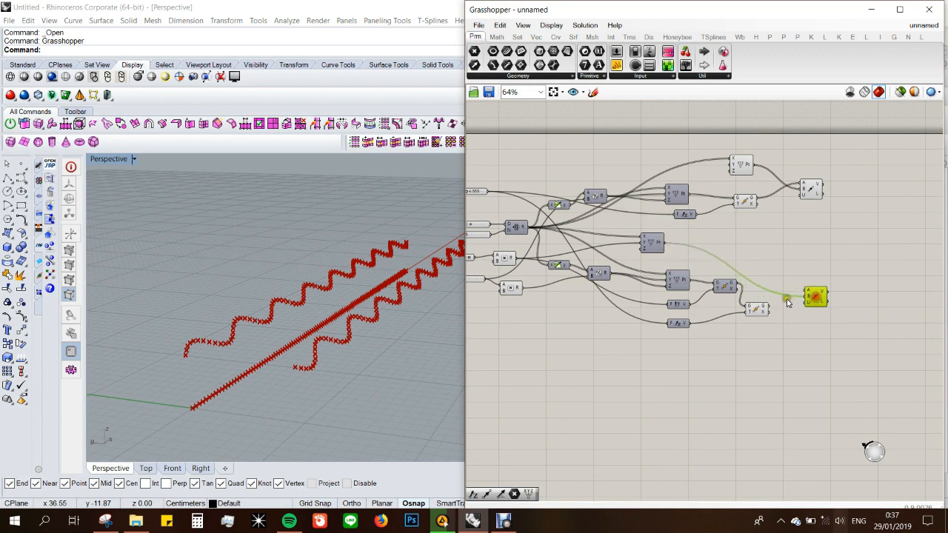
left_click_drag(772, 307, 815, 299)
left_click_drag(806, 194, 807, 201)
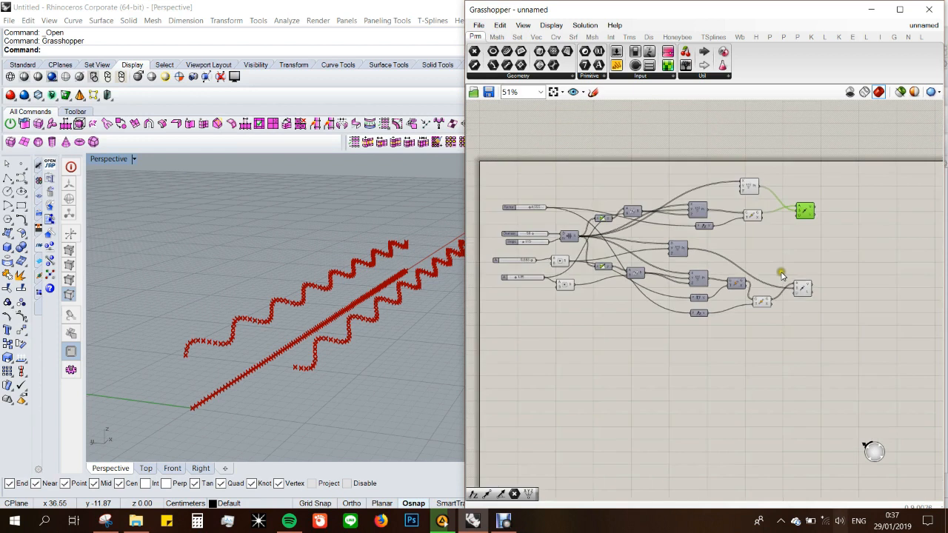
- Add a Line SDL component beside the upper Vector 2Pt
double_click(856, 218)
type("sdl")
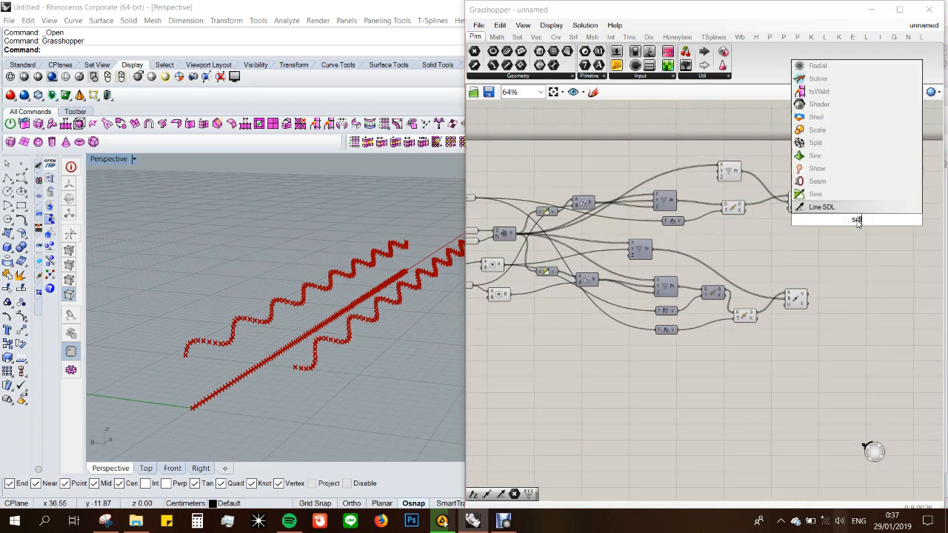
key("Return")
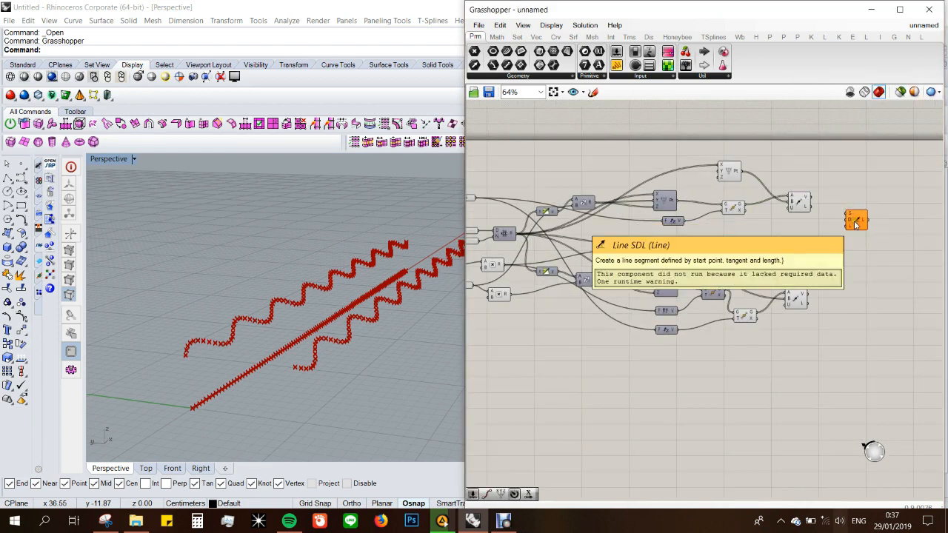
- Turn on the preview of the middle Construct Point component
left_click(855, 225)
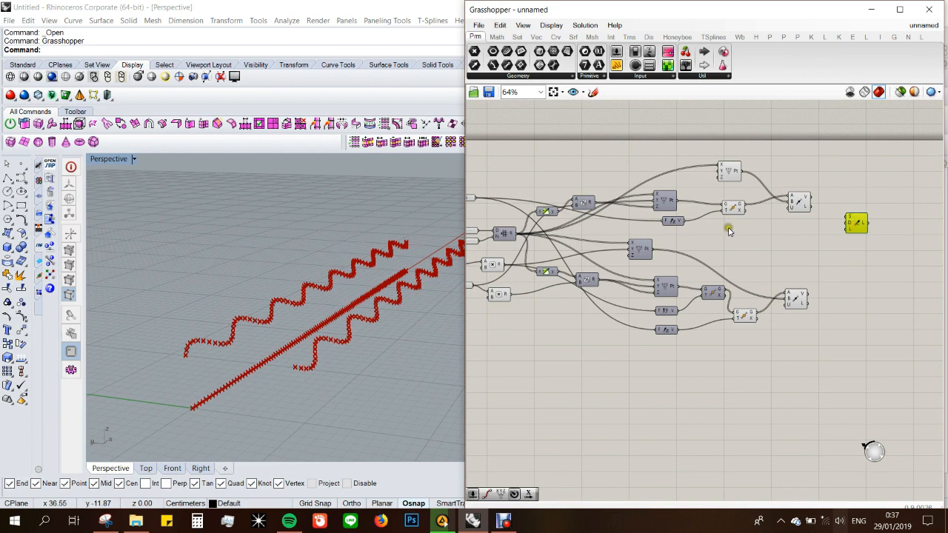
middle_click(641, 254)
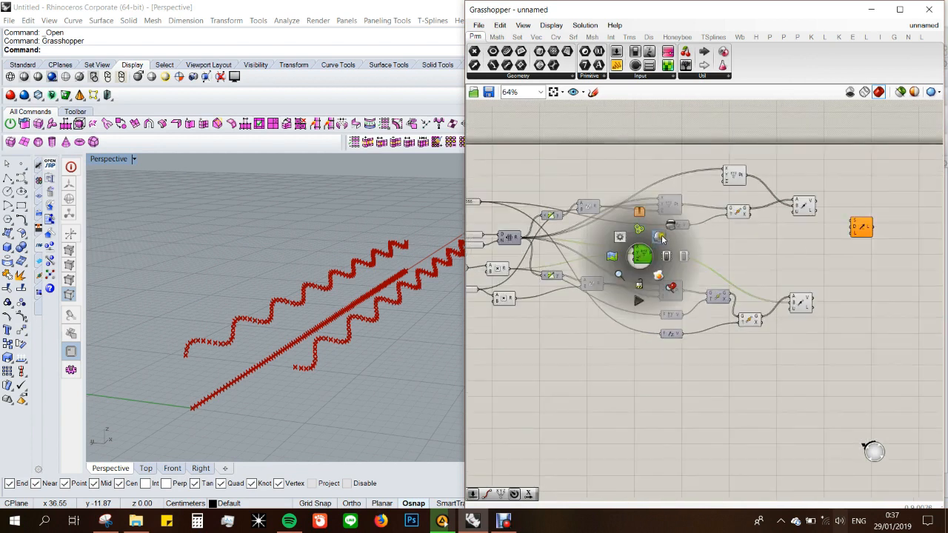
left_click(661, 239)
left_click(721, 251)
scroll(844, 215, "up", 1)
scroll(264, 362, "down", 2)
right_click_drag(329, 340, 291, 347)
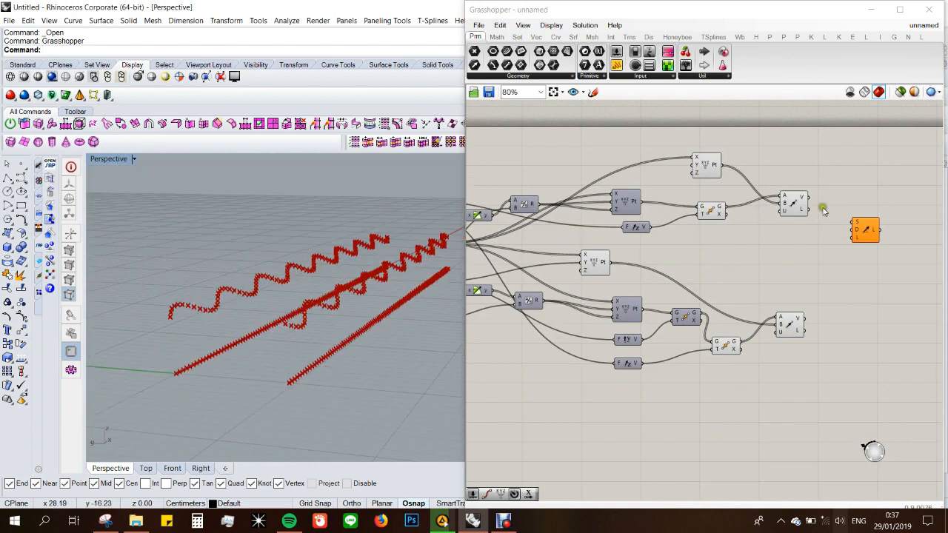
- Duplicate the Line SDL below itself, then wire the upper Vector 2Pt's V into the upper Line SDL's D and the upper Move's geometry into S
left_click(859, 222)
left_click_drag(859, 223, 866, 294, "alt")
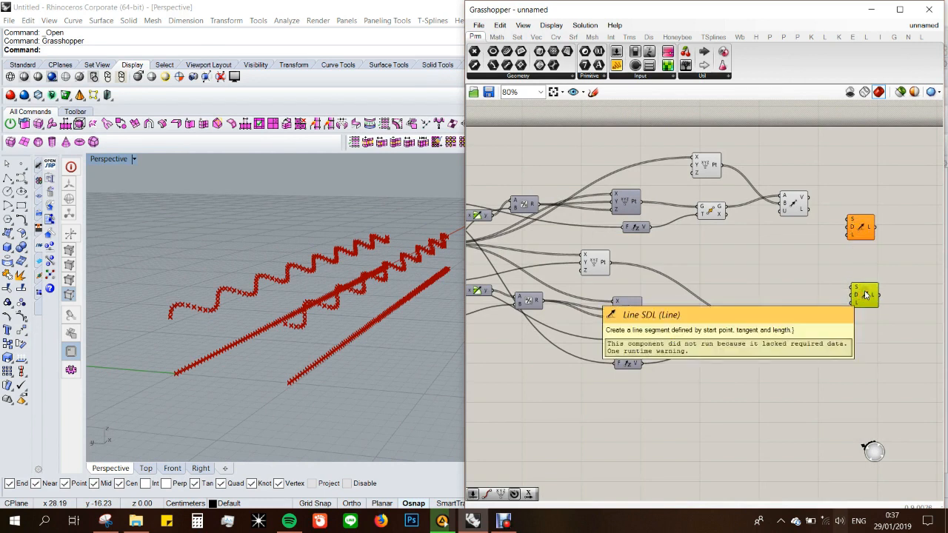
left_click_drag(809, 200, 844, 230)
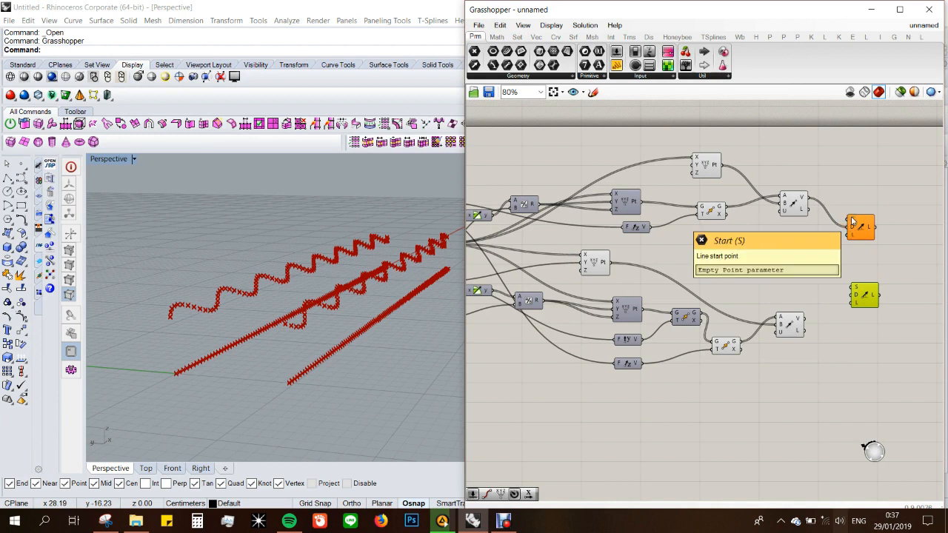
left_click_drag(728, 210, 844, 220)
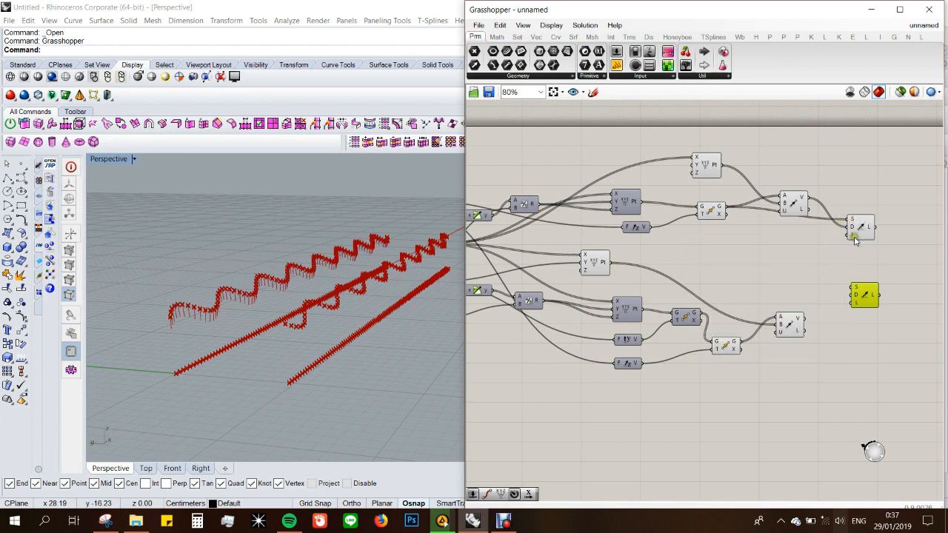
- Add an Addition component above the upper Construct Points and wire the Factor slider into its A input
scroll(855, 239, "down", 3)
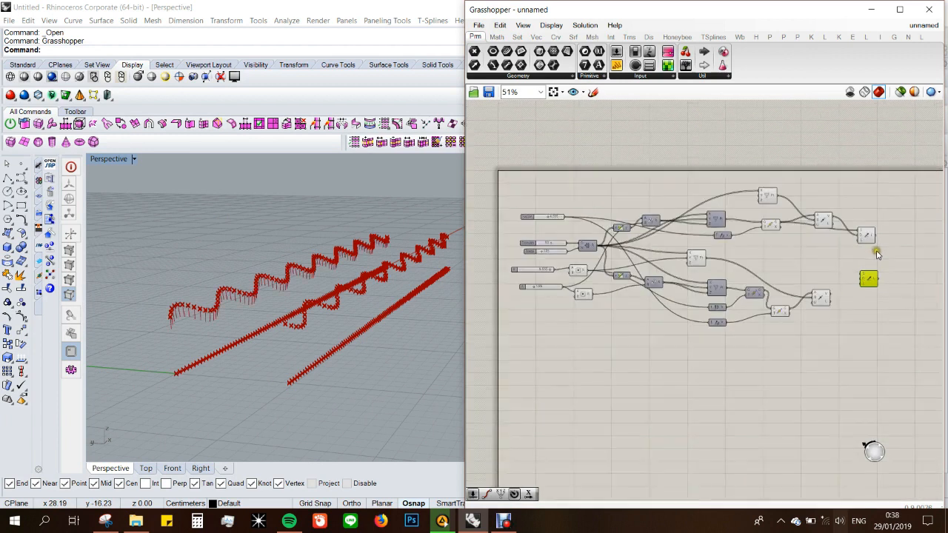
scroll(702, 182, "up", 3)
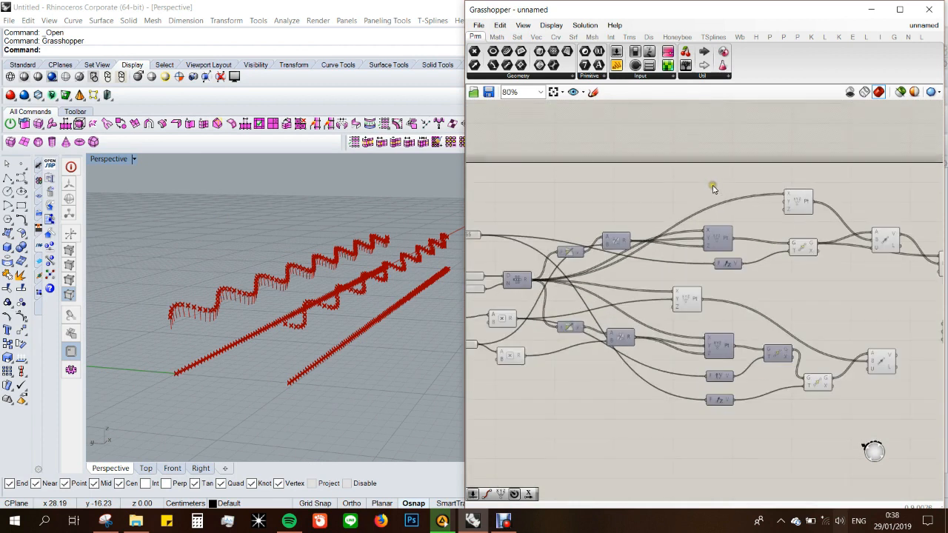
double_click(713, 185)
type("add")
left_click(703, 171)
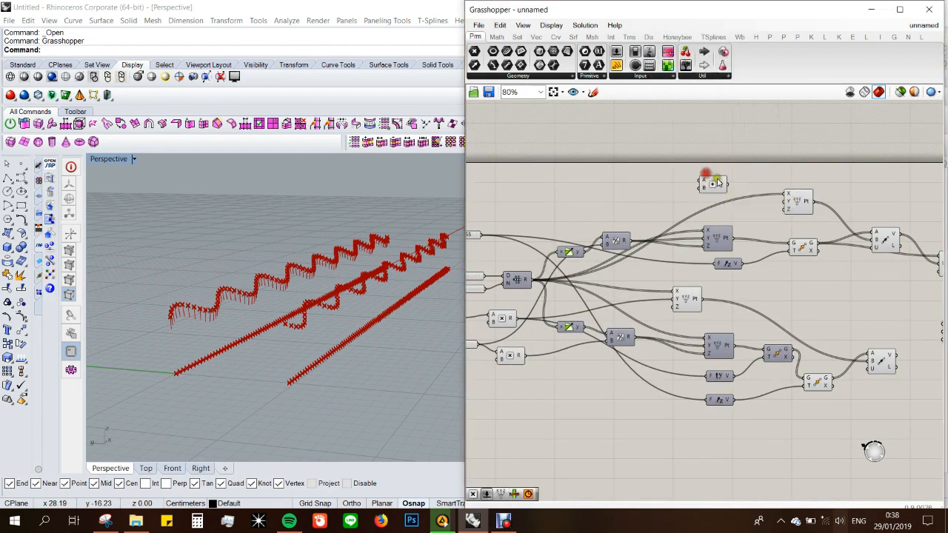
scroll(777, 200, "down", 3)
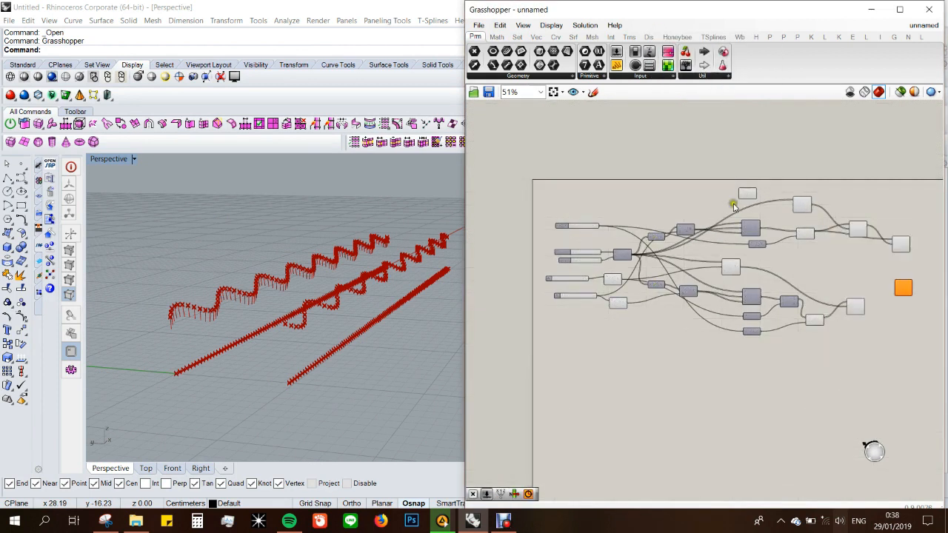
scroll(666, 200, "up", 3)
left_click_drag(580, 239, 794, 179)
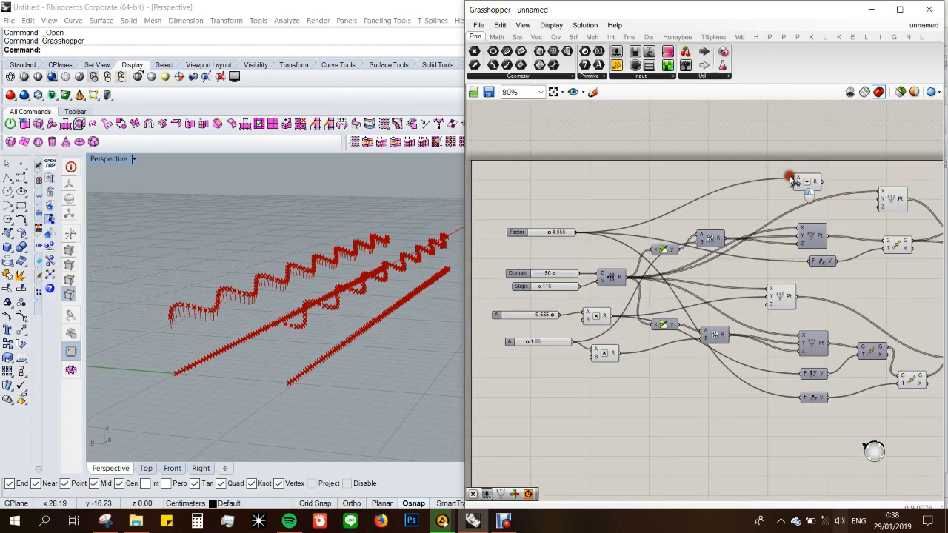
- Wire the Addition result into the upper Line SDL's L input
scroll(772, 178, "down", 1)
scroll(815, 222, "down", 2)
scroll(689, 212, "up", 3)
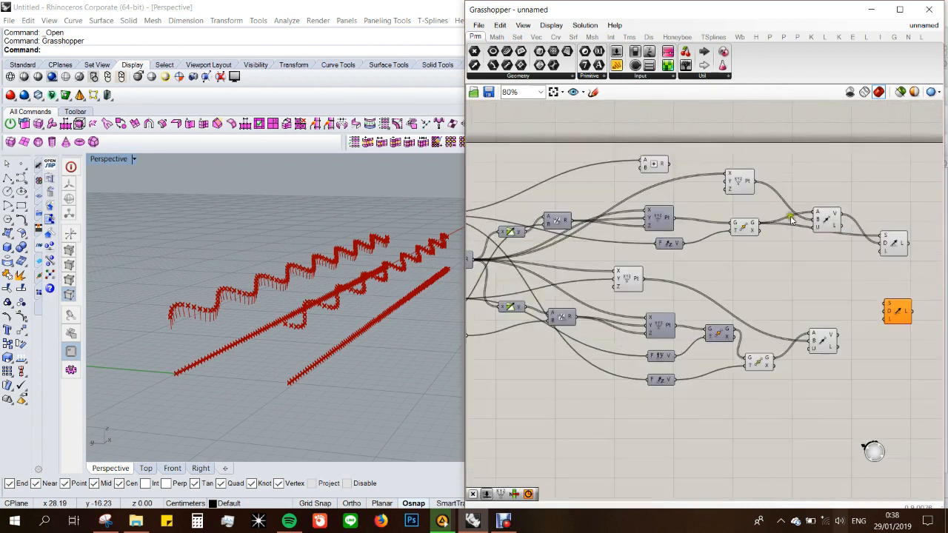
scroll(613, 174, "down", 1)
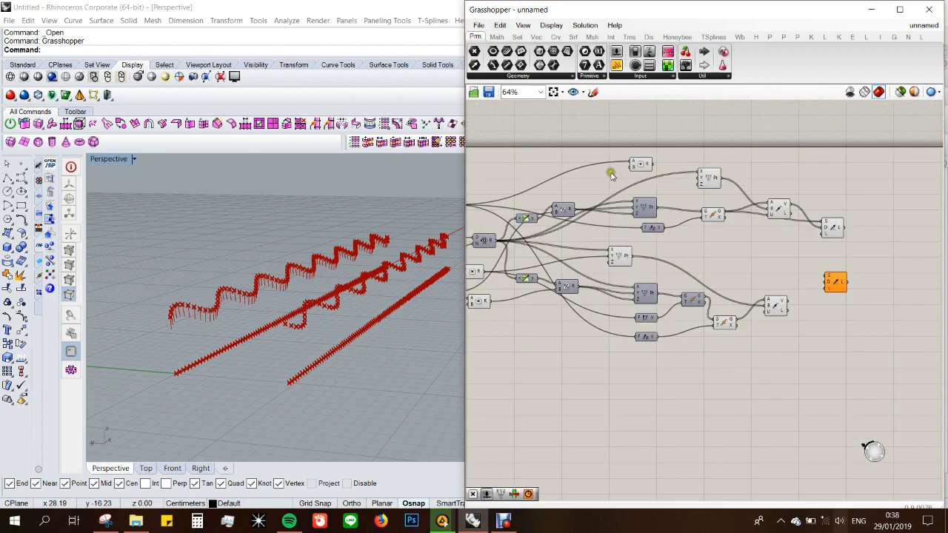
scroll(844, 276, "up", 2)
scroll(841, 278, "down", 1)
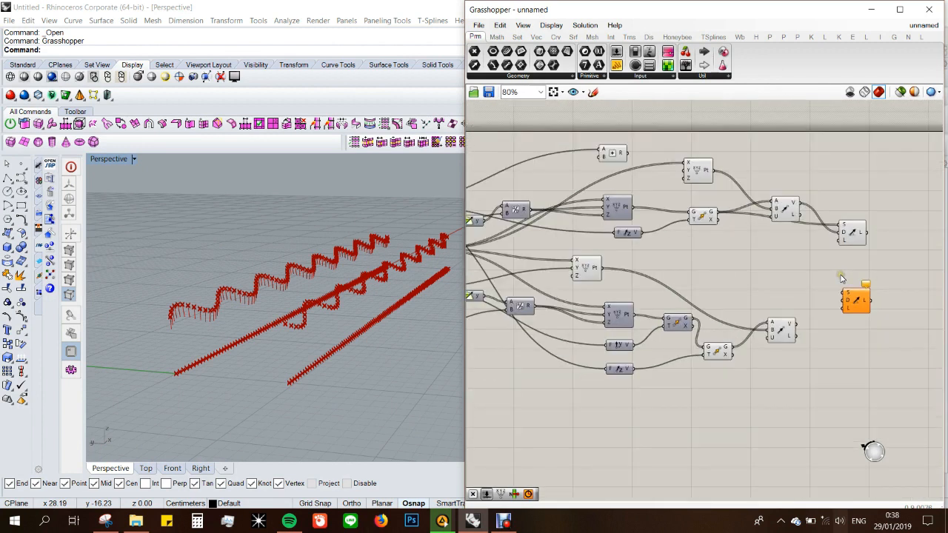
scroll(886, 274, "up", 1)
scroll(831, 248, "down", 1)
left_click_drag(829, 226, 617, 146)
left_click(840, 226)
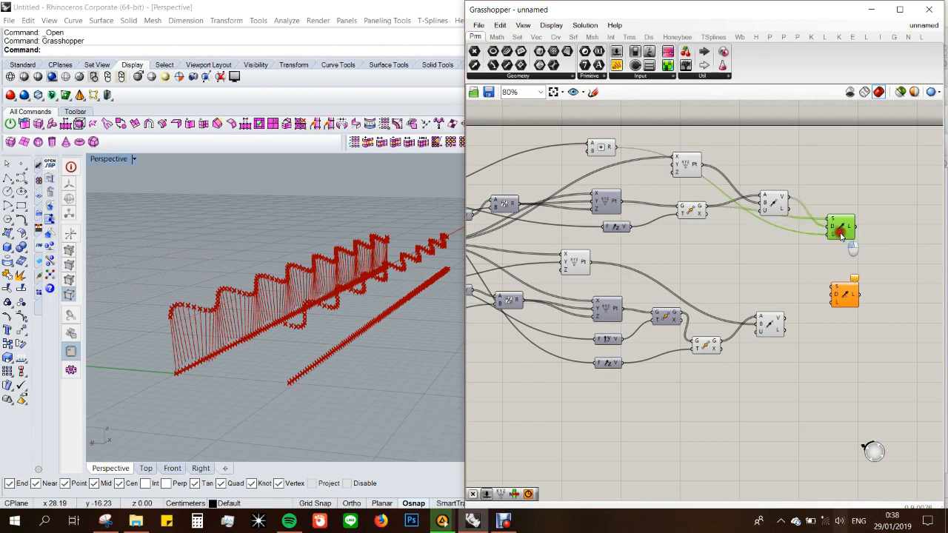
left_click(824, 264)
mouse_move(382, 293)
right_mouse_down()
mouse_move(389, 274)
mouse_move(381, 289)
right_mouse_up()
scroll(813, 246, "down", 1)
scroll(812, 247, "up", 1)
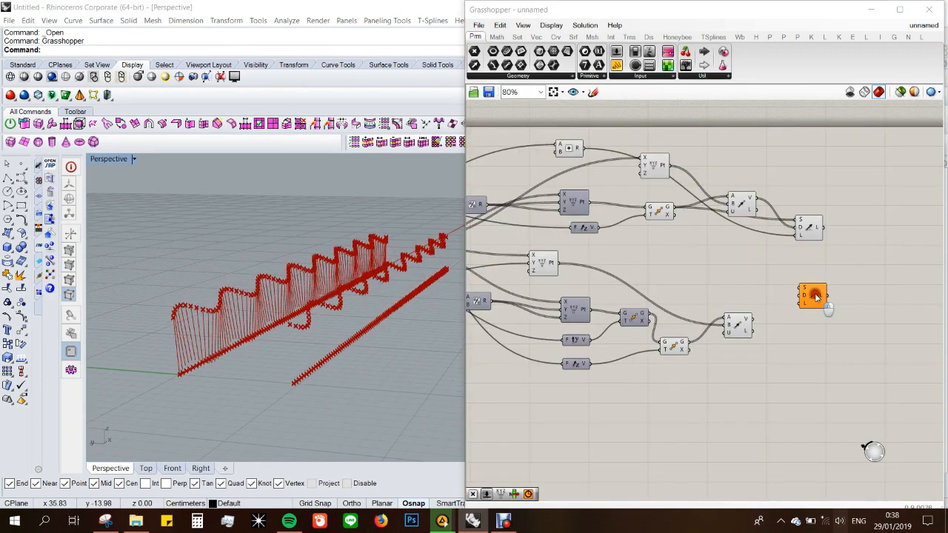
- Wire the third Move's geometry, the lower Vector 2Pt's V and the Addition result into the lower Line SDL's S, D and L inputs
left_click(815, 297)
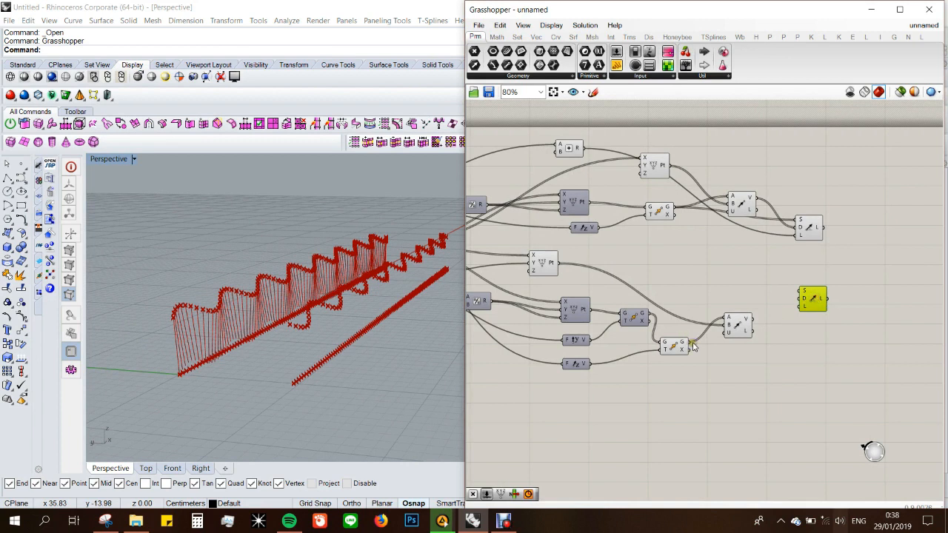
left_click_drag(804, 296, 759, 320)
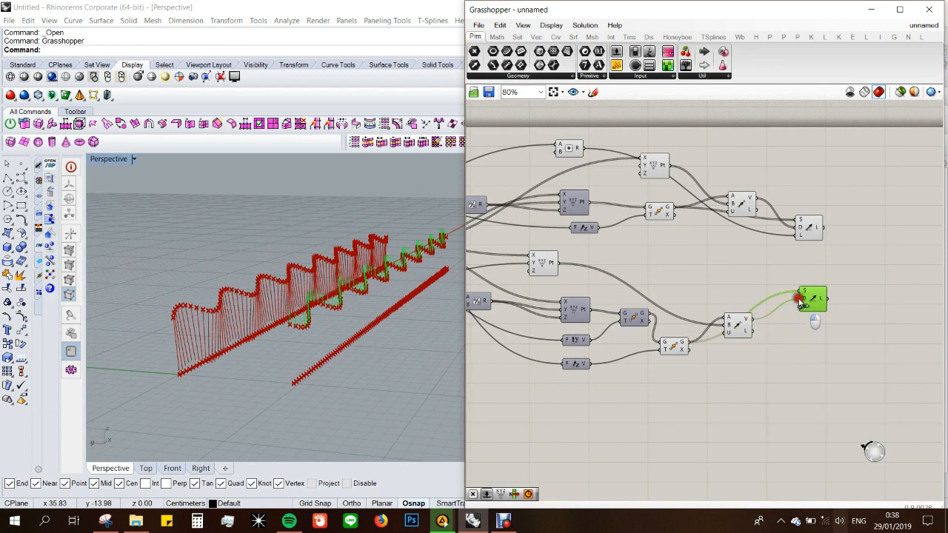
left_click_drag(803, 298, 588, 149)
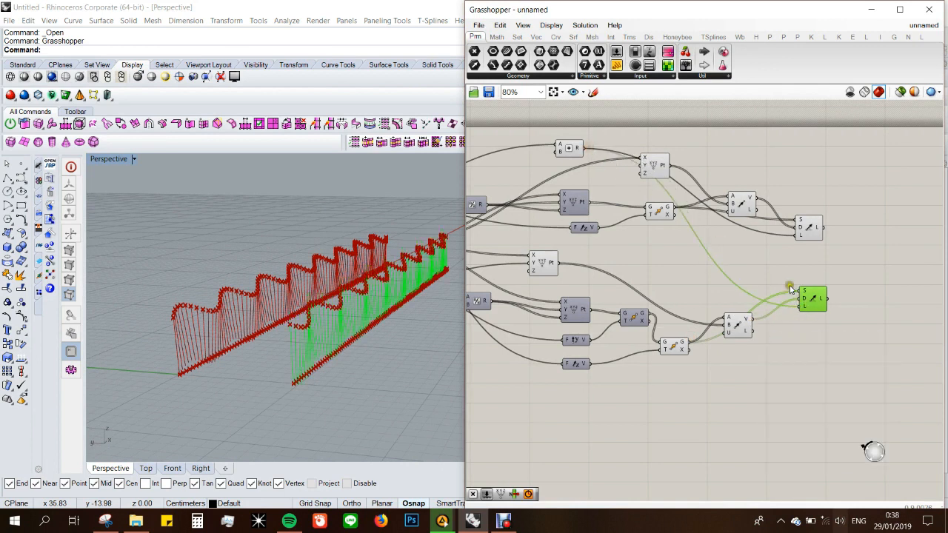
- Turn off the preview of the point, move and vector components feeding the two Line SDLs
left_click_drag(773, 118, 544, 357)
middle_click(559, 237)
left_click(588, 208)
left_click(650, 287)
right_click_drag(403, 305, 432, 308)
scroll(664, 248, "down", 2)
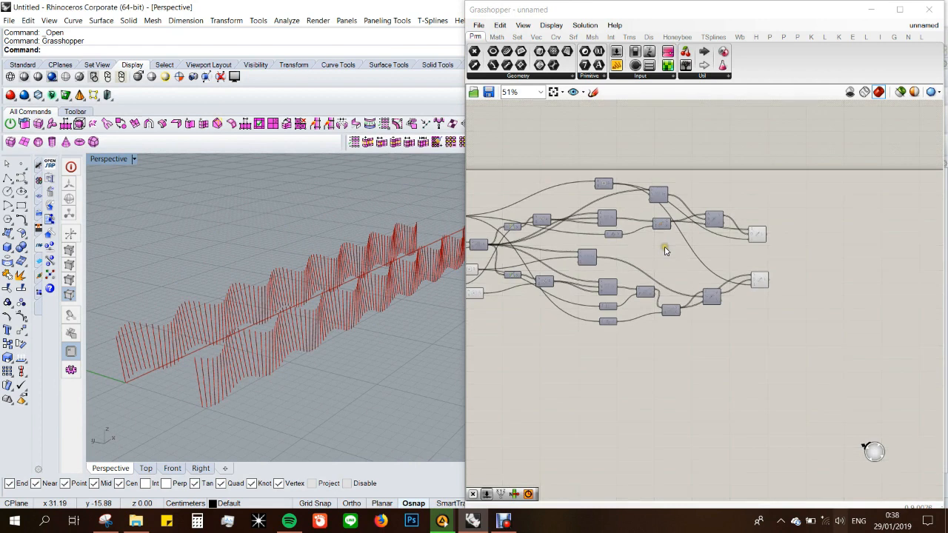
- Add an End Points component for each Line SDL and wire the line outputs into their C inputs
scroll(779, 225, "up", 2)
scroll(778, 224, "up", 1)
double_click(770, 227)
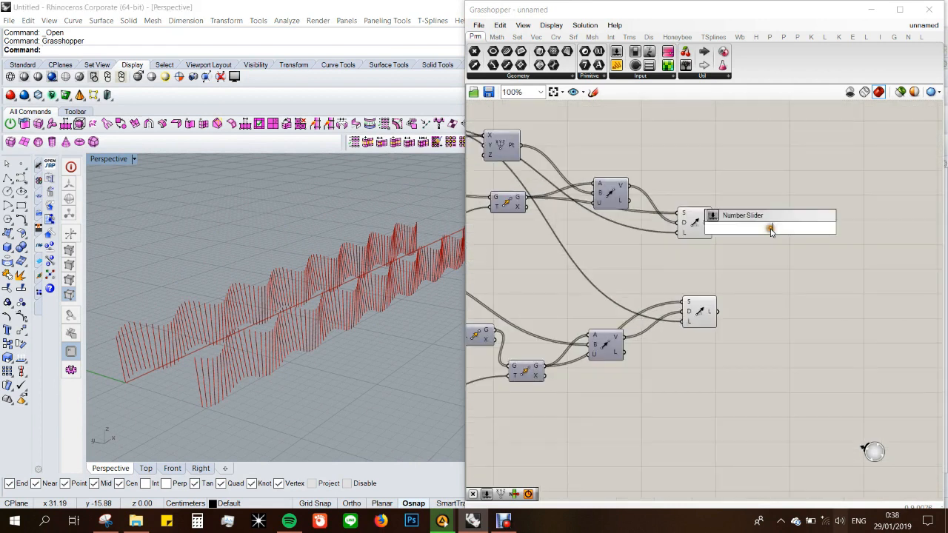
type("end")
key("Return")
left_click_drag(712, 222, 781, 306)
left_click_drag(717, 311, 778, 311)
left_click(787, 351)
mouse_move(285, 314)
right_mouse_down()
mouse_move(297, 284)
mouse_move(293, 300)
right_mouse_up()
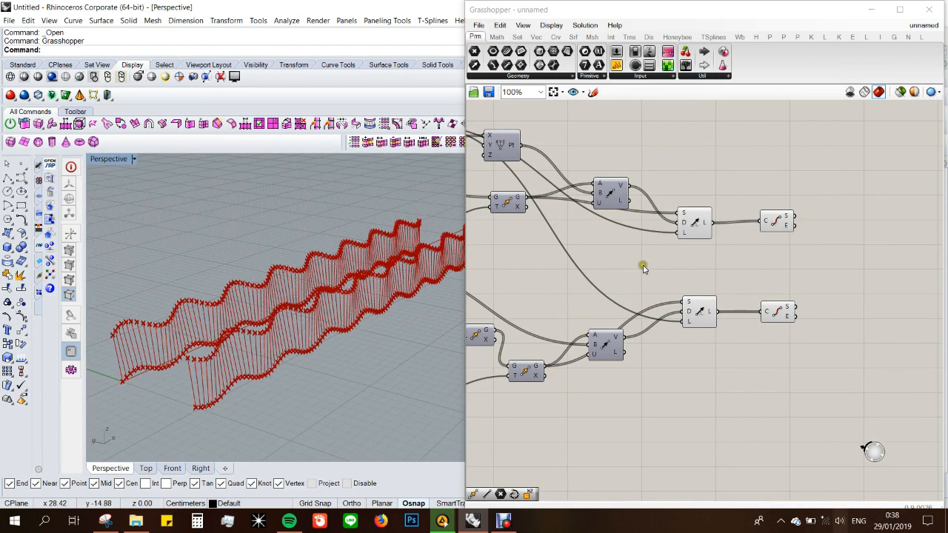
- Add a Weave component beside the upper End Points and place a copy of it beside the lower End Points
scroll(737, 211, "down", 1)
scroll(829, 223, "up", 2)
double_click(832, 227)
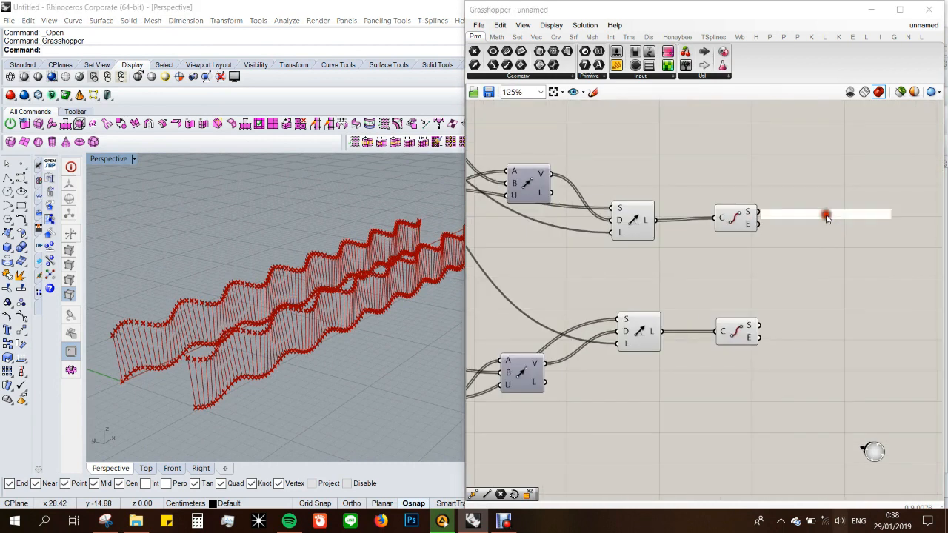
type("weave")
key("Return")
left_click_drag(824, 215, 832, 326)
key("ctrl+c")
key("ctrl+v")
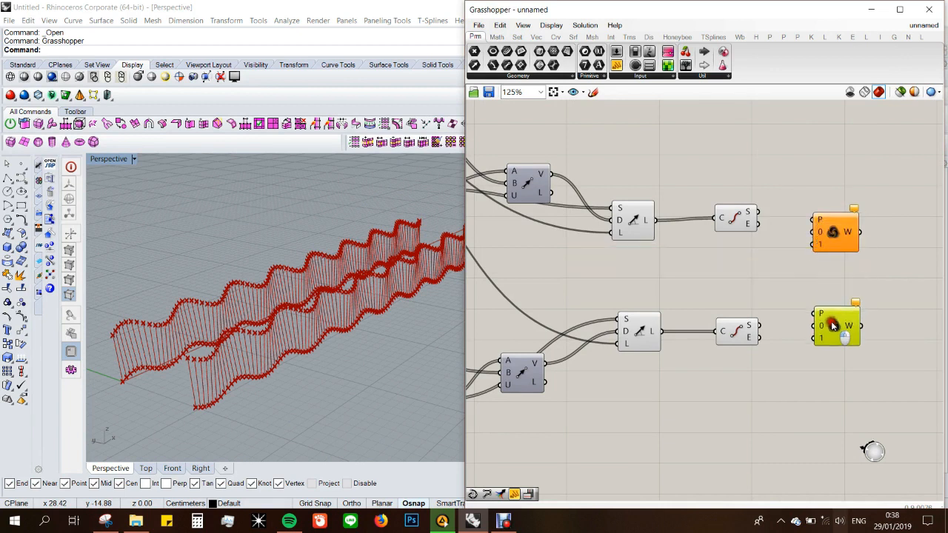
left_click(849, 267)
- Graft inputs 0 and 1 on both Weave components
right_click(820, 231)
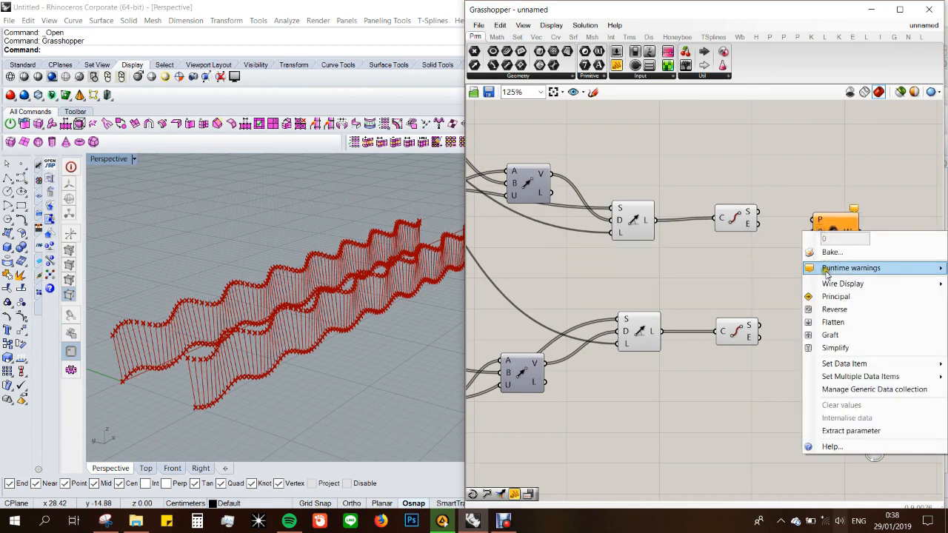
left_click(833, 332)
right_click(812, 244)
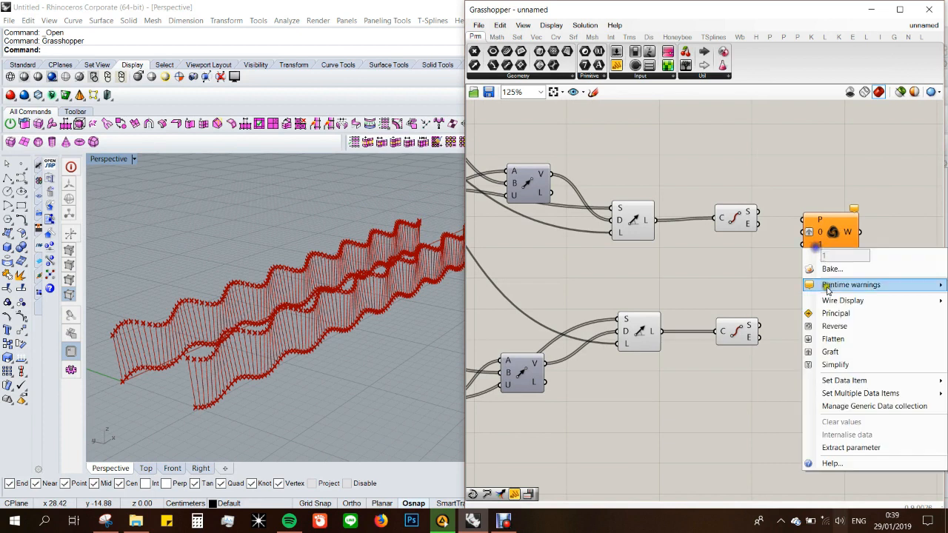
left_click(835, 362)
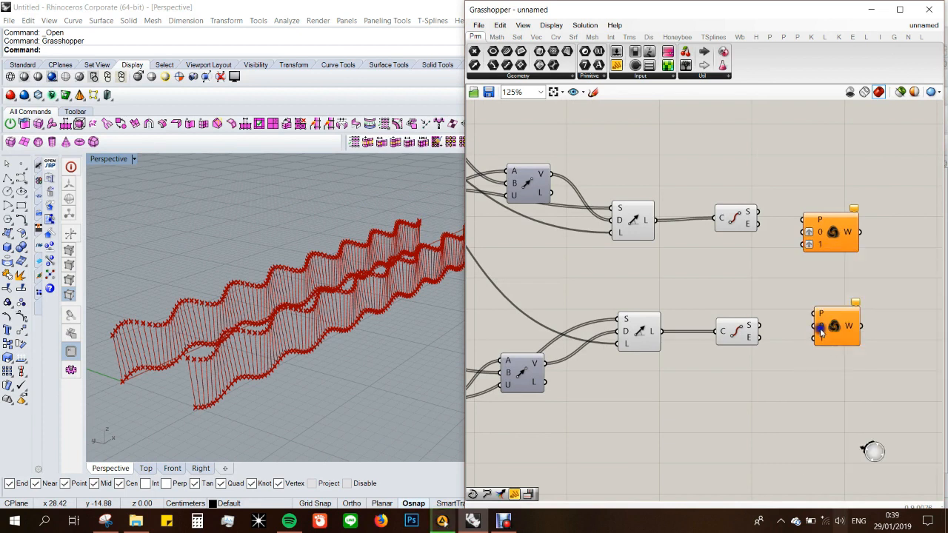
right_click(819, 326)
left_click(833, 388)
right_click(817, 341)
left_click(835, 389)
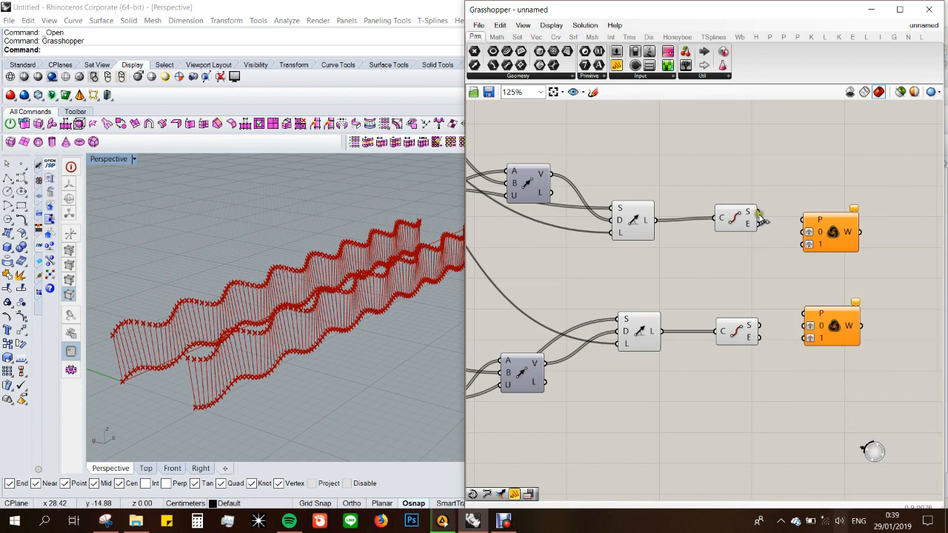
- Wire each End Points' S and E outputs into inputs 0 and 1 of its Weave, and align both Weaves with their End Points
left_click_drag(788, 229, 805, 244)
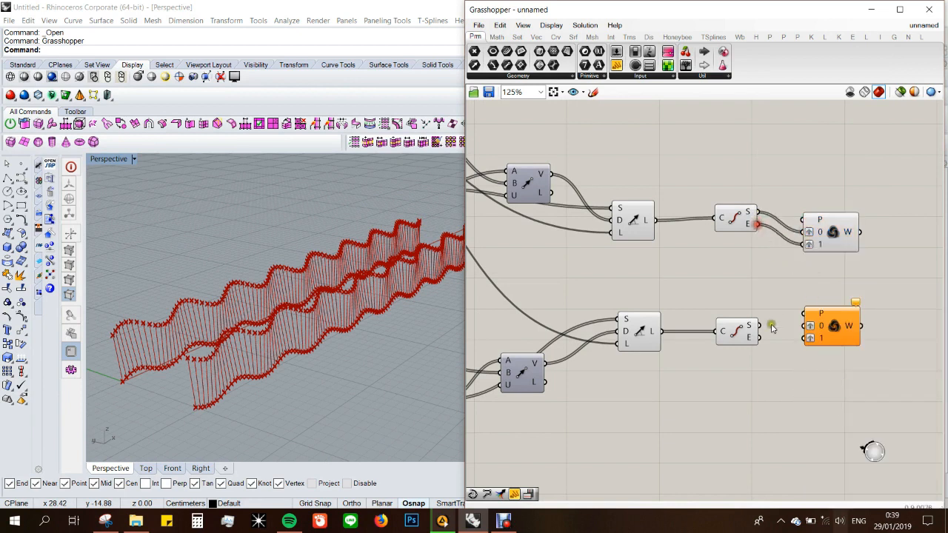
left_click_drag(806, 339, 763, 339)
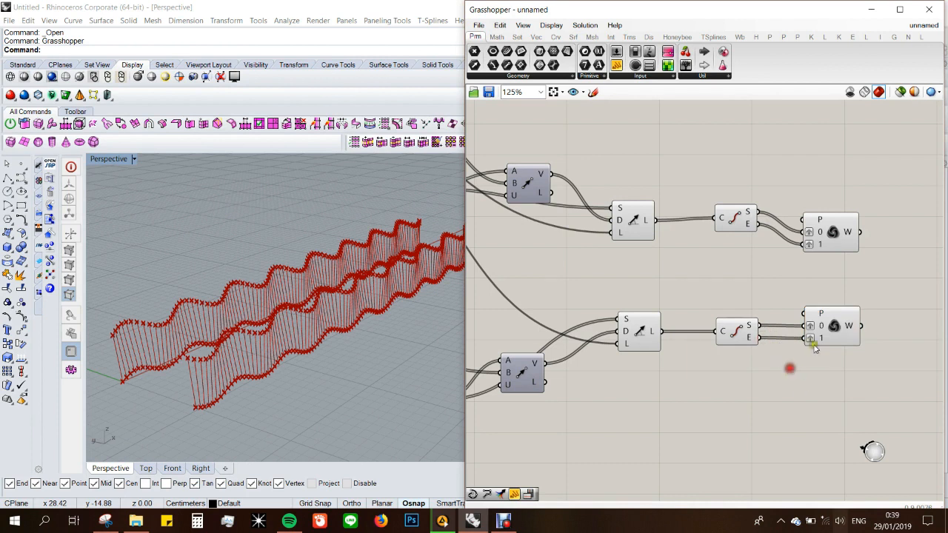
left_click_drag(837, 330, 835, 337)
left_click(843, 365)
right_click_drag(809, 258, 795, 252)
left_click(815, 225)
left_click(823, 265)
scroll(675, 234, "down", 1)
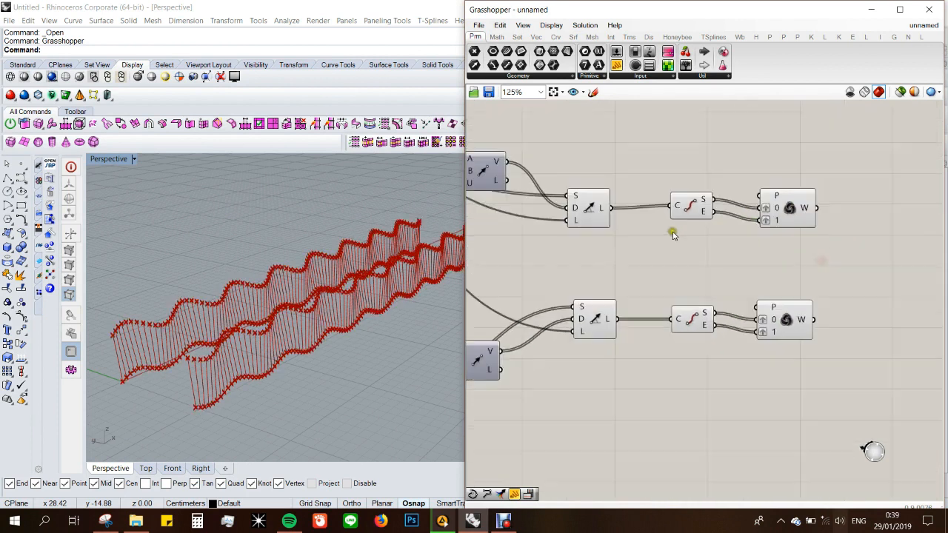
- Add a Merge component and wire the upper Weave's output into D1 and the lower Weave's output into D2
scroll(809, 243, "down", 6)
scroll(670, 229, "up", 4)
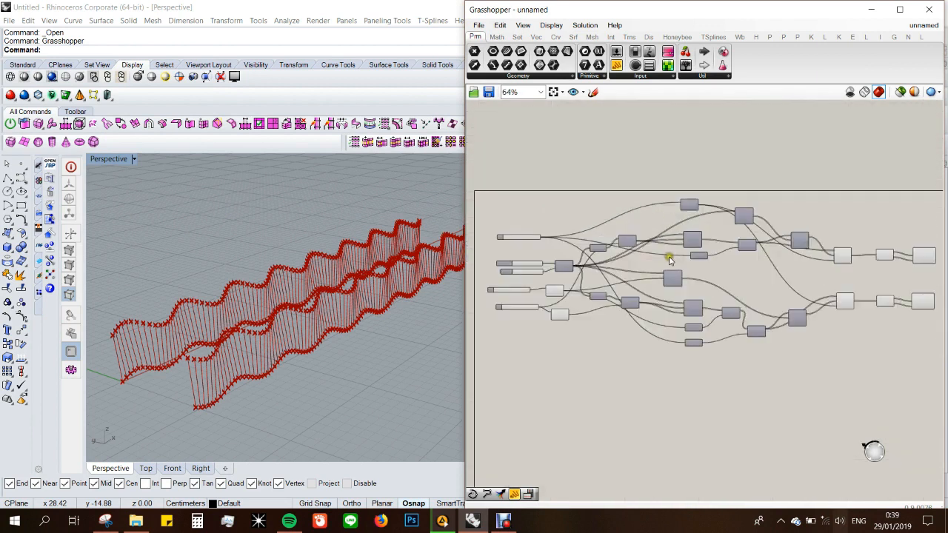
right_click_drag(672, 252, 550, 233)
scroll(862, 244, "up", 1)
scroll(775, 237, "up", 2)
right_click_drag(787, 236, 759, 235)
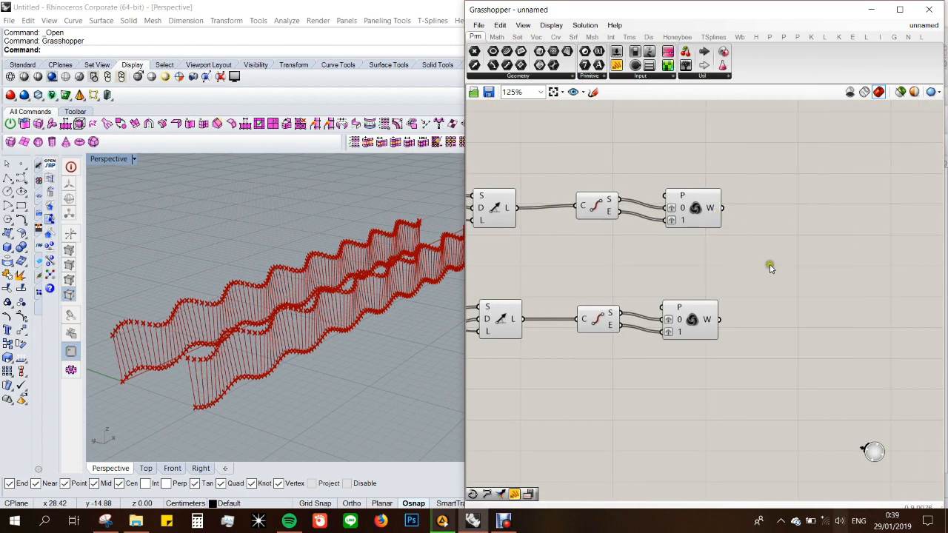
double_click(771, 271)
type("merge")
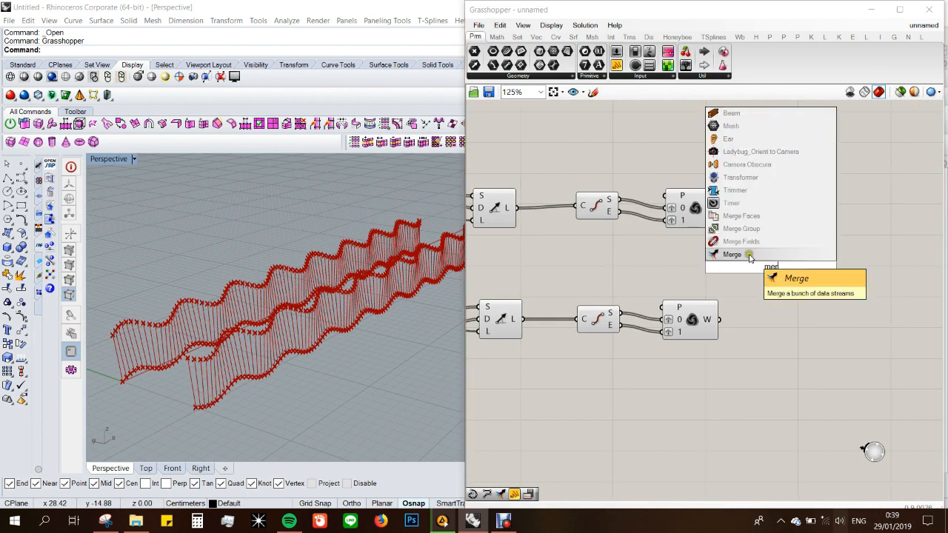
key("Return")
left_click_drag(748, 252, 726, 317)
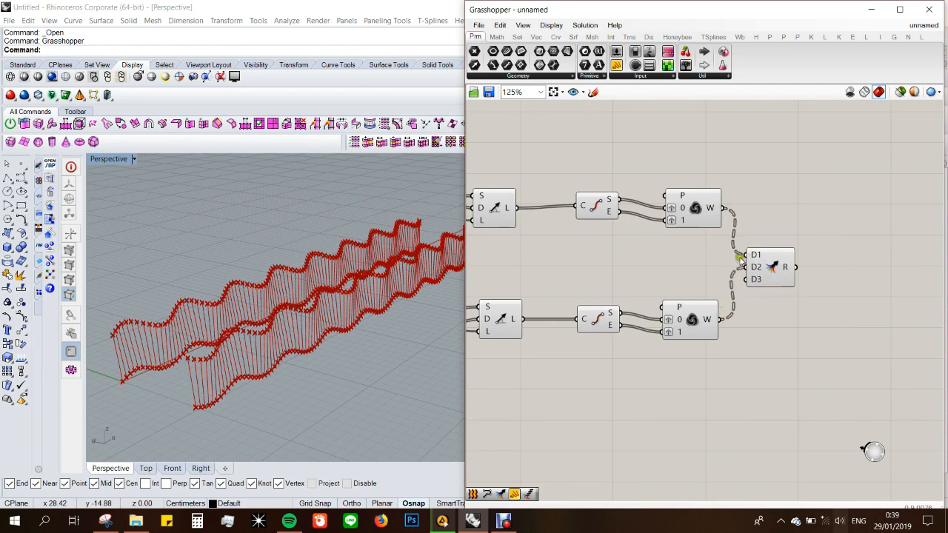
- Add a PolyLine component beside the Merge and wire the Merge's R output into its V input
scroll(716, 245, "down", 1)
scroll(802, 252, "up", 1)
double_click(827, 254)
type("po")
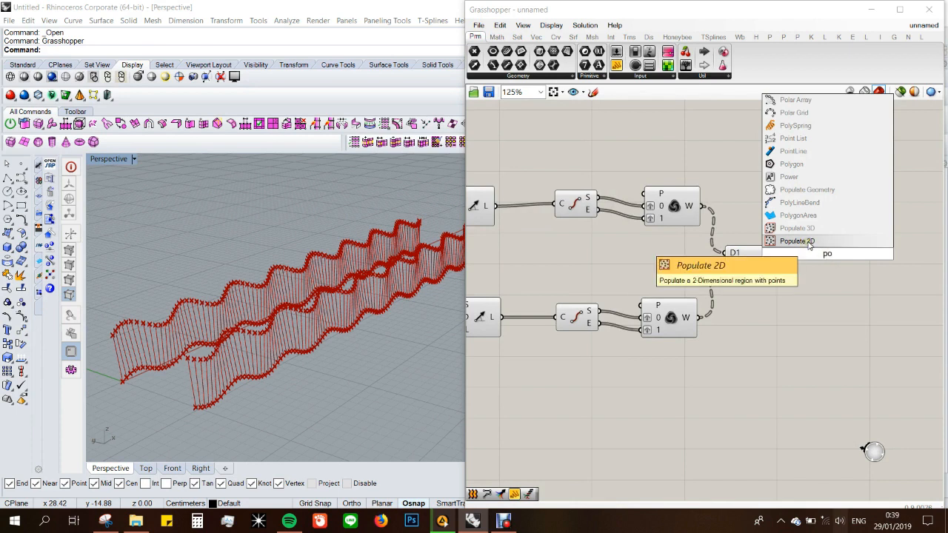
type("l")
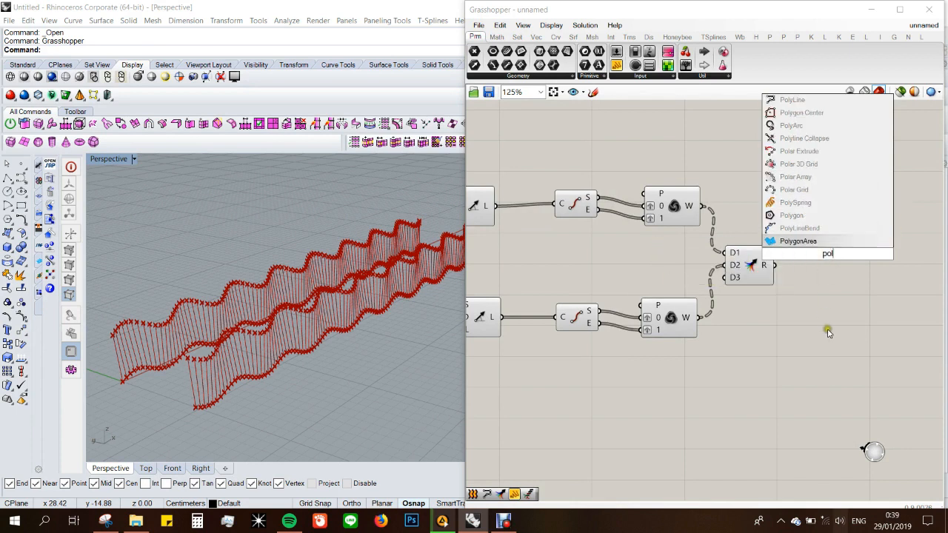
left_click(809, 103)
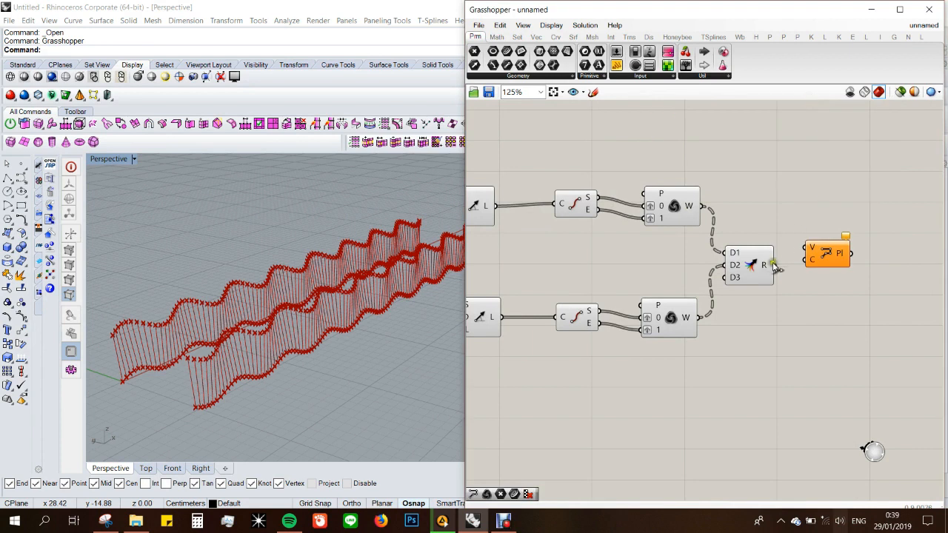
left_click_drag(778, 267, 822, 265)
left_click(818, 305)
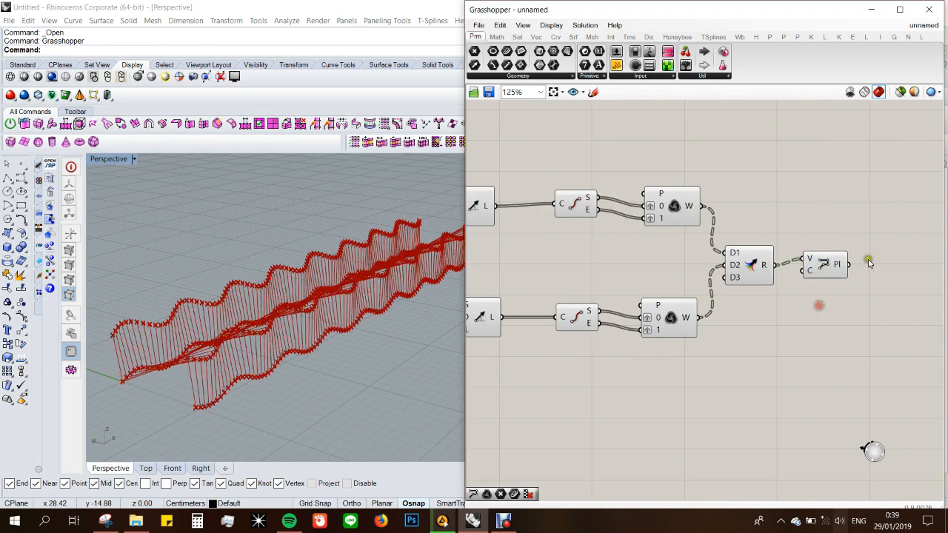
- Set the two lower A sliders to 9.709 and 1.80, Steps to 121 and Domain to 52
right_click_drag(318, 330, 360, 351)
scroll(361, 351, "up", 3)
scroll(320, 336, "up", 4)
scroll(325, 337, "down", 5)
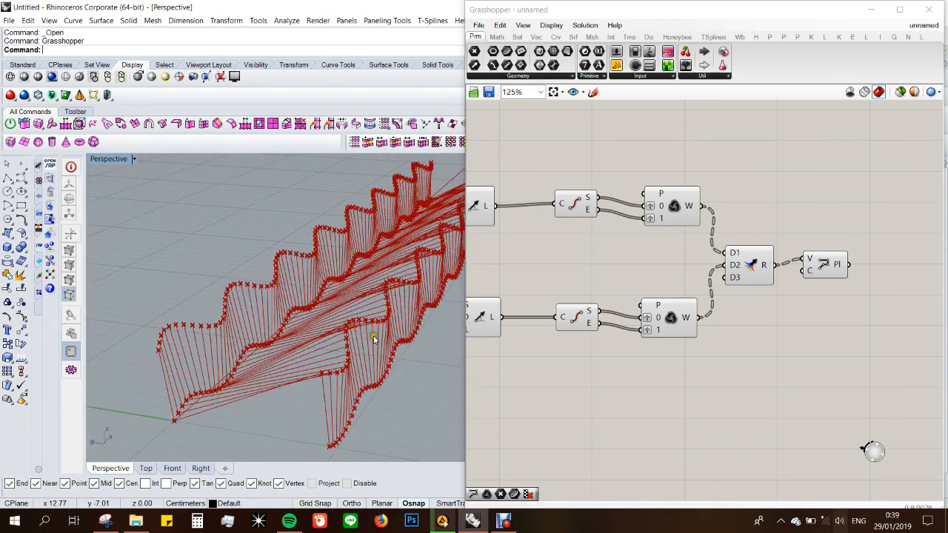
scroll(885, 301, "down", 5)
scroll(536, 276, "up", 6)
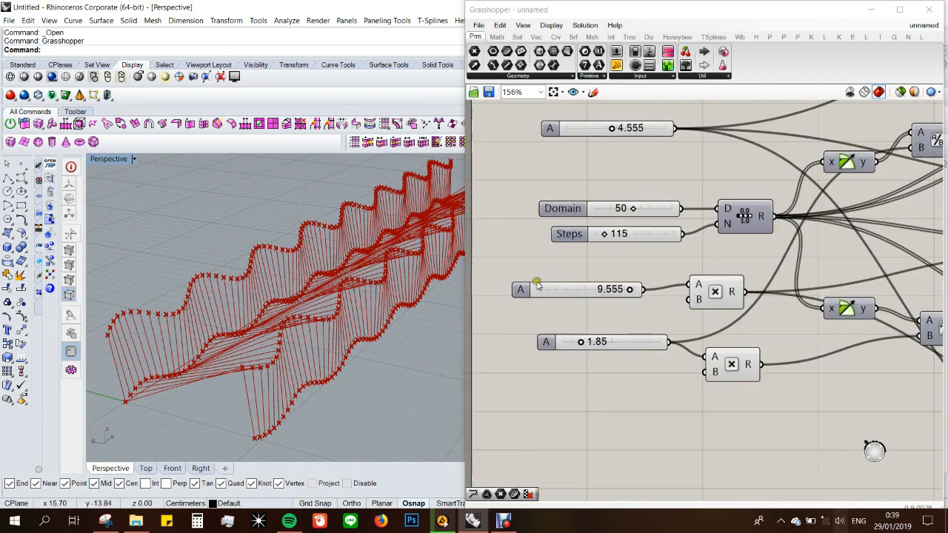
left_click_drag(630, 293, 632, 293)
left_click_drag(583, 342, 581, 342)
left_click_drag(607, 235, 635, 213)
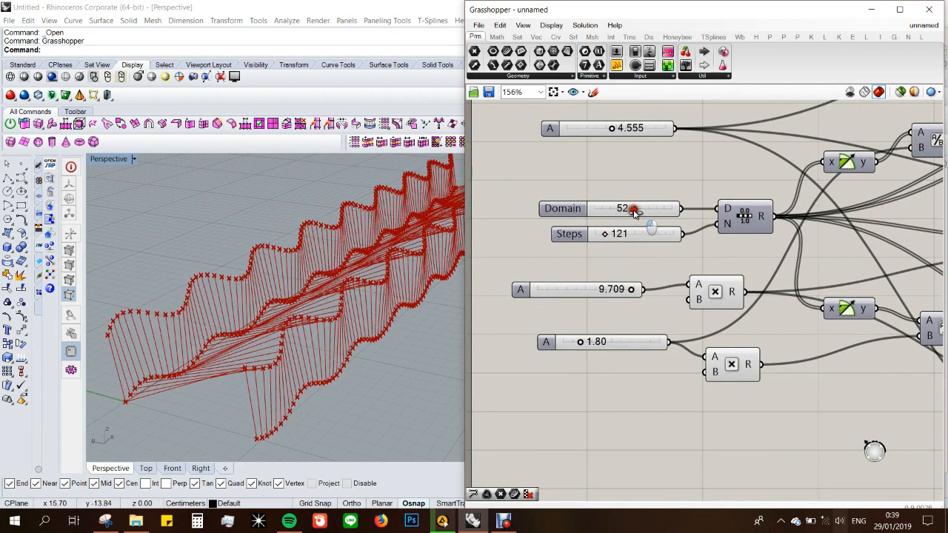
- Reverse the W output of the upper Weave component
scroll(554, 246, "down", 8)
scroll(844, 240, "up", 5)
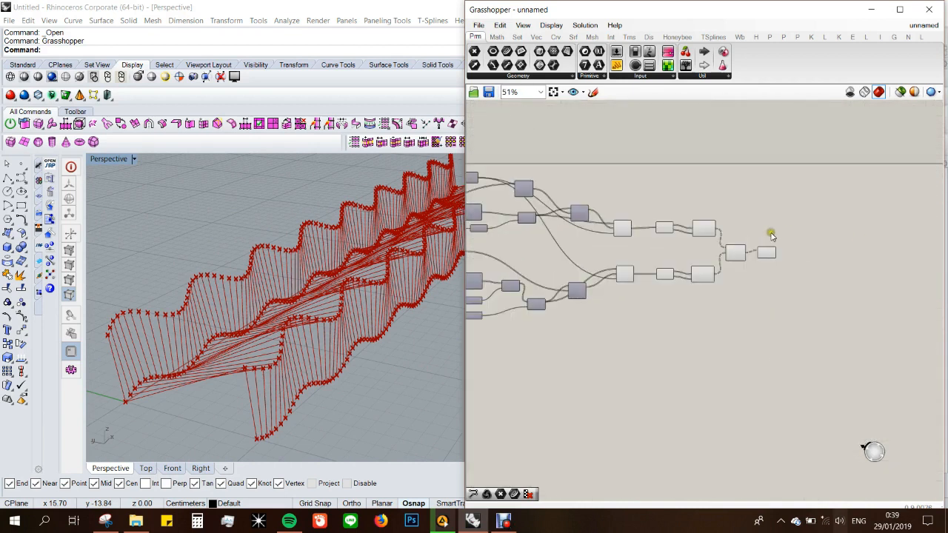
scroll(745, 247, "up", 1)
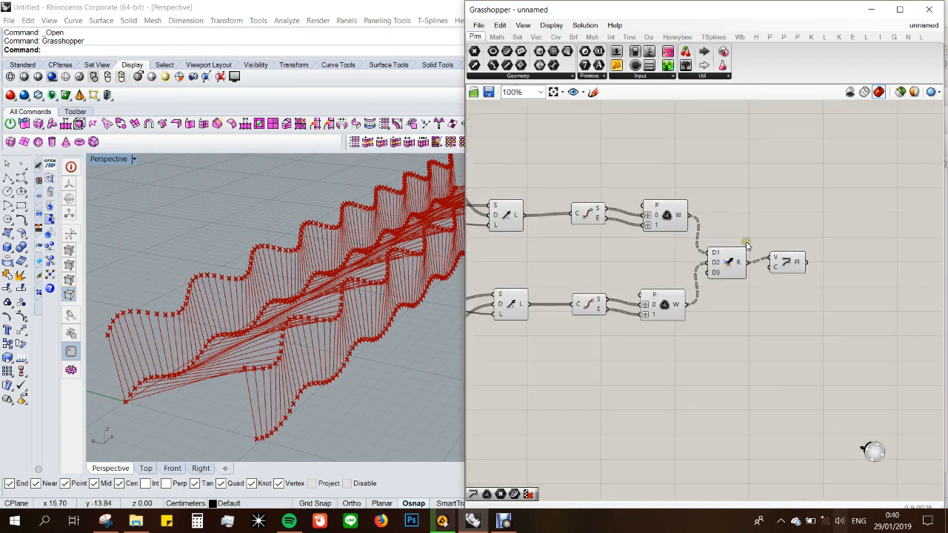
right_click(683, 216)
left_click(692, 262)
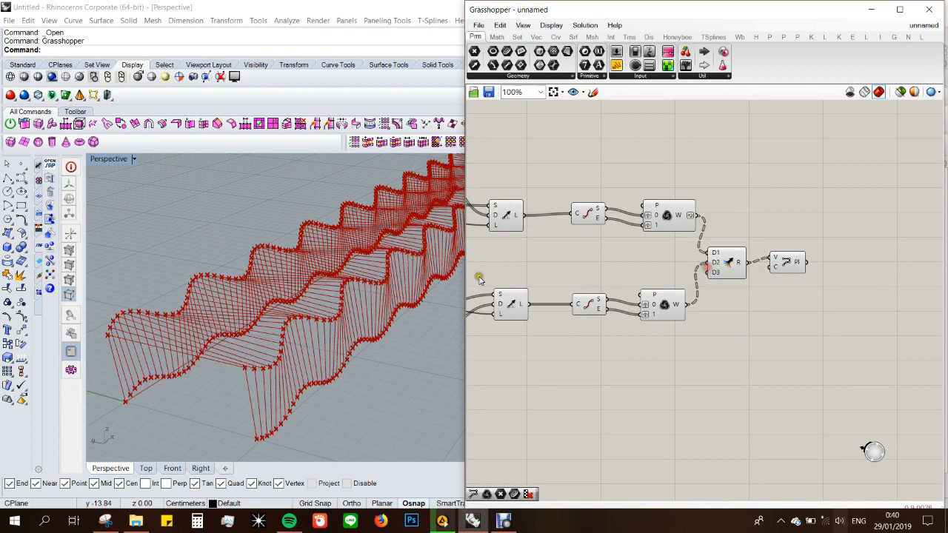
- Examine the polylines spanning the wave rows in the Perspective viewport and the PolyLine component feeding them
mouse_move(388, 309)
right_mouse_down()
mouse_move(391, 298)
mouse_move(306, 334)
mouse_move(376, 296)
mouse_move(356, 291)
mouse_move(341, 322)
mouse_move(381, 310)
right_mouse_up()
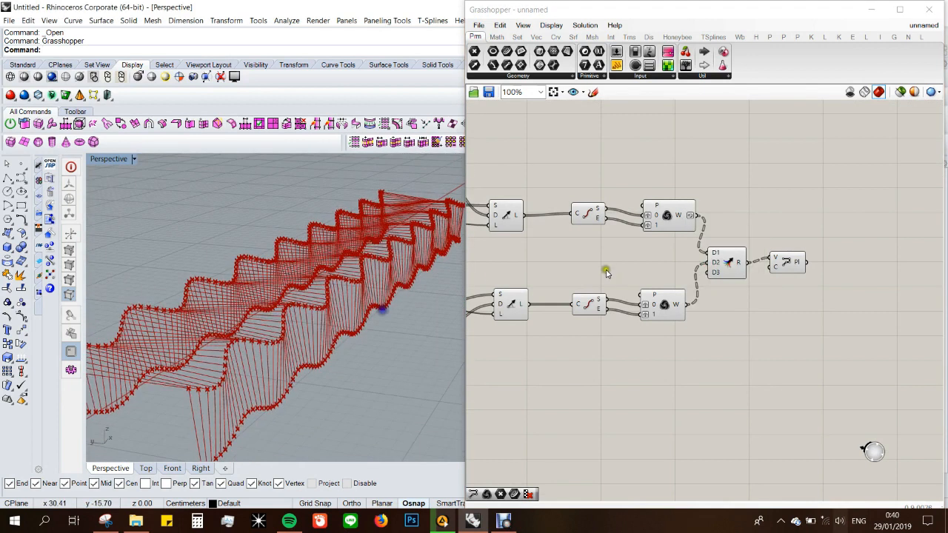
scroll(606, 262, "down", 1)
scroll(749, 284, "up", 1)
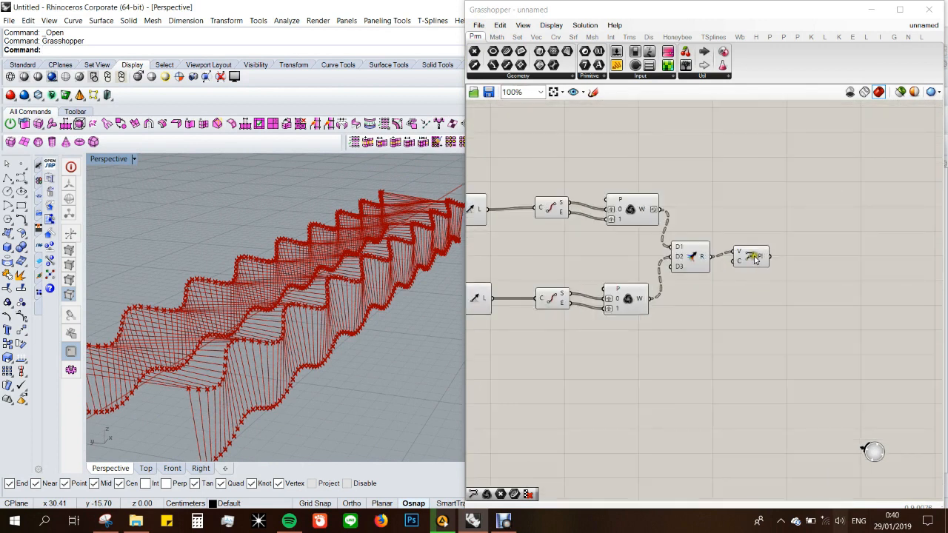
left_click(753, 254)
scroll(841, 294, "down", 1)
left_click(837, 301)
scroll(839, 299, "down", 1)
scroll(408, 279, "down", 5)
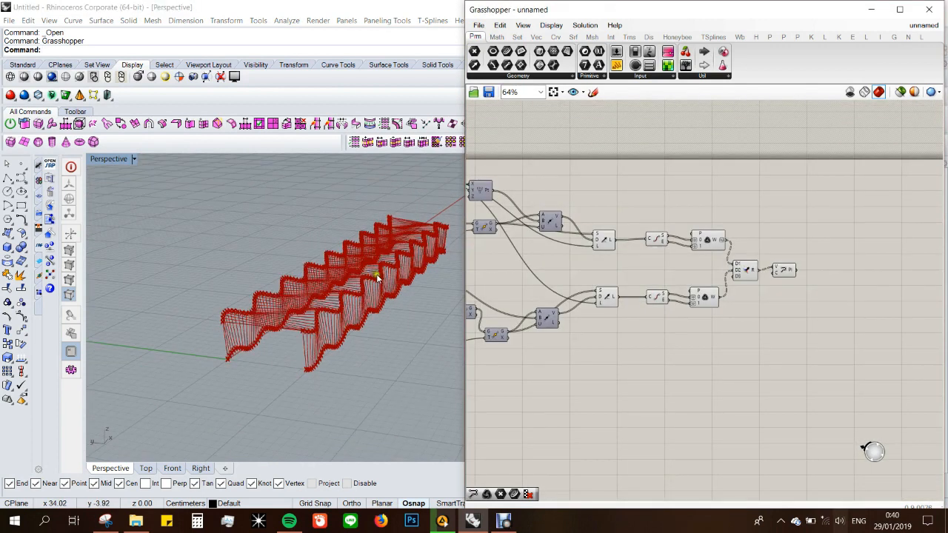
right_click_drag(376, 276, 364, 272)
scroll(332, 290, "up", 3)
- Set the two lower A sliders to 10.000 and 1.54, Domain to 53 and the uppermost A slider to 5.680
scroll(593, 277, "down", 1)
scroll(595, 277, "up", 4)
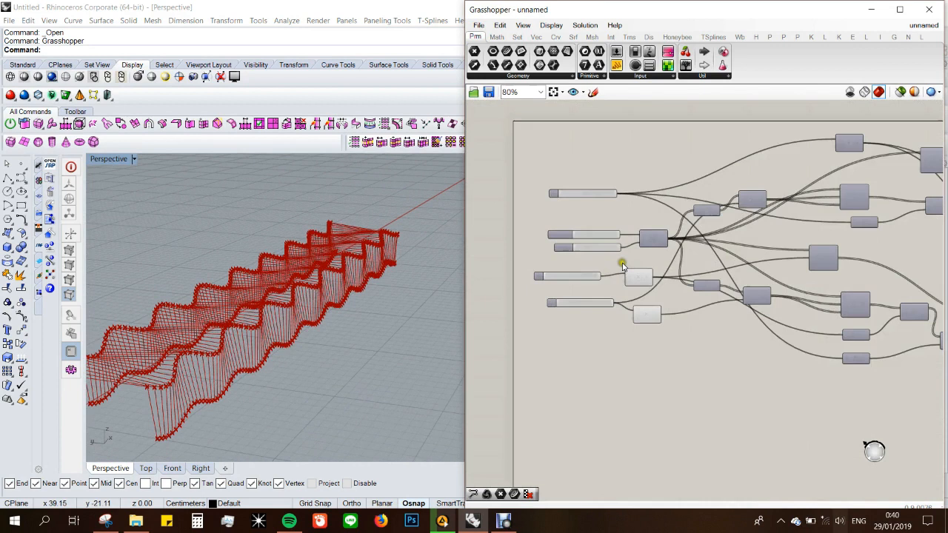
left_click_drag(597, 277, 600, 277)
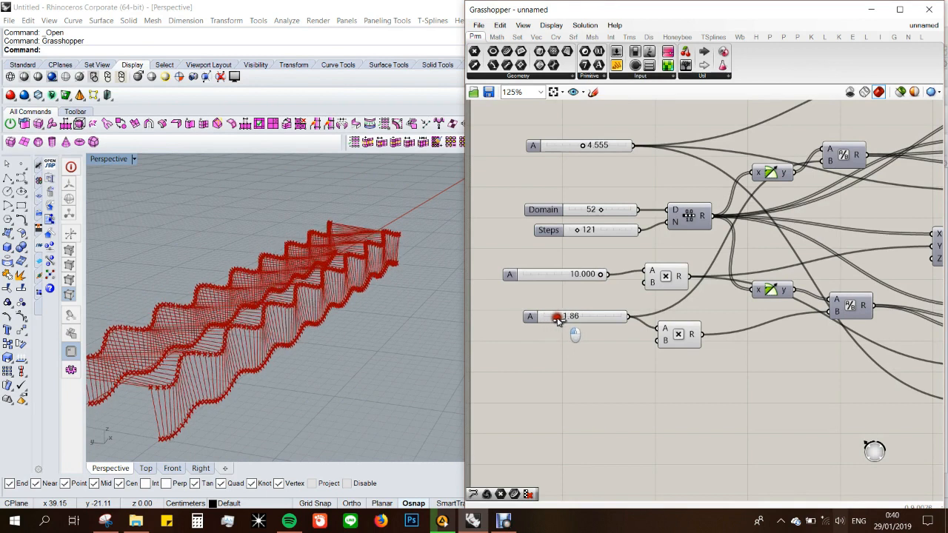
right_click_drag(318, 331, 345, 338)
mouse_move(599, 213)
left_mouse_down()
mouse_move(624, 211)
mouse_move(572, 214)
mouse_move(600, 212)
left_mouse_up()
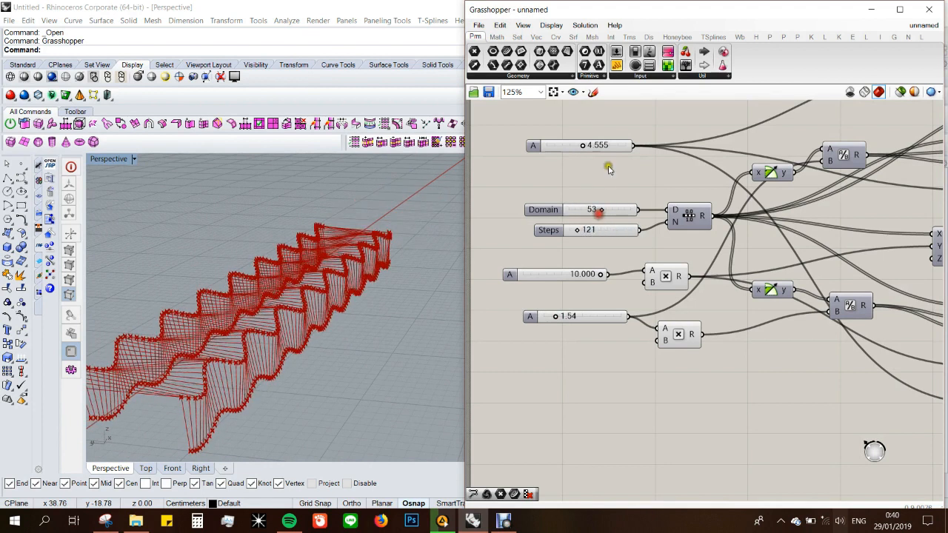
mouse_move(585, 147)
left_mouse_down()
mouse_move(636, 153)
mouse_move(593, 153)
left_mouse_up()
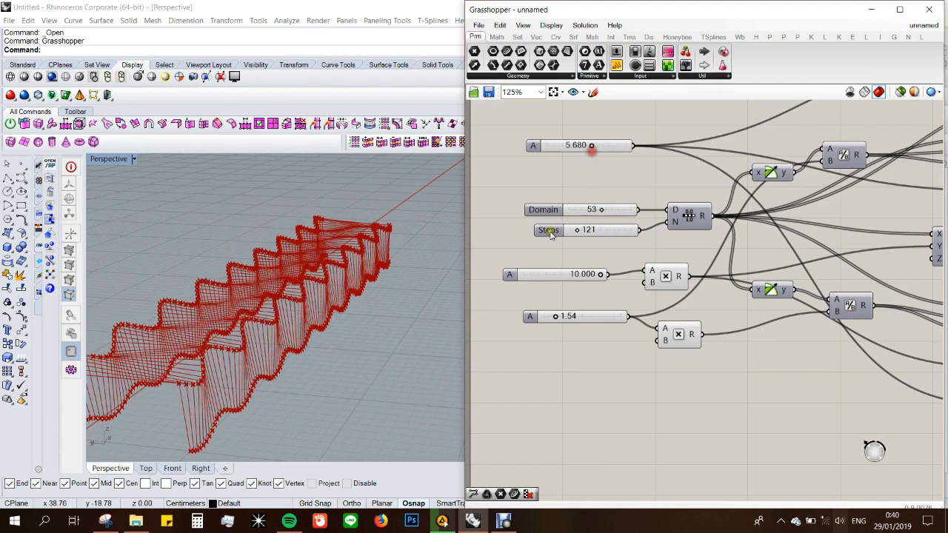
- Add a Perp Frames component after the PolyLine and wire the Pl output into its C input
scroll(584, 240, "down", 5)
scroll(853, 240, "up", 3)
scroll(861, 244, "up", 3)
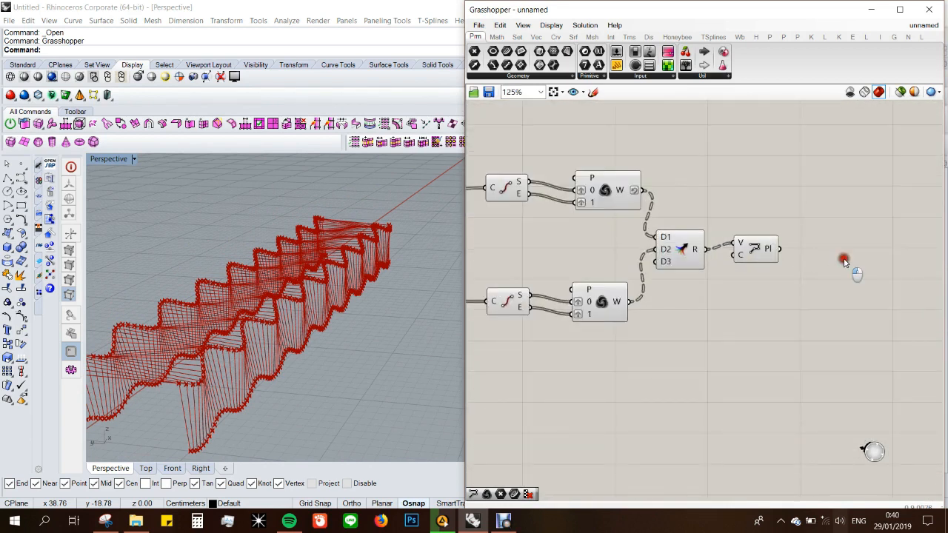
double_click(844, 261)
type("per")
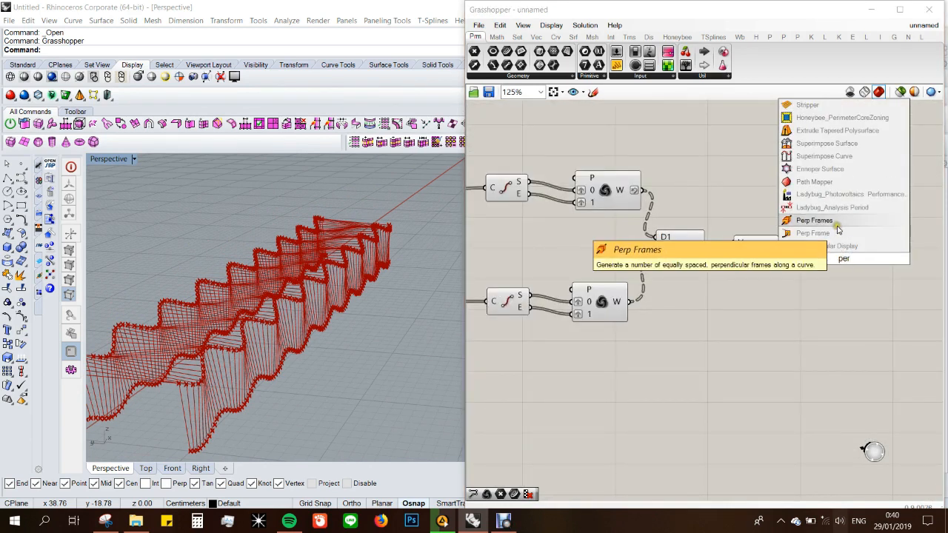
left_click(837, 229)
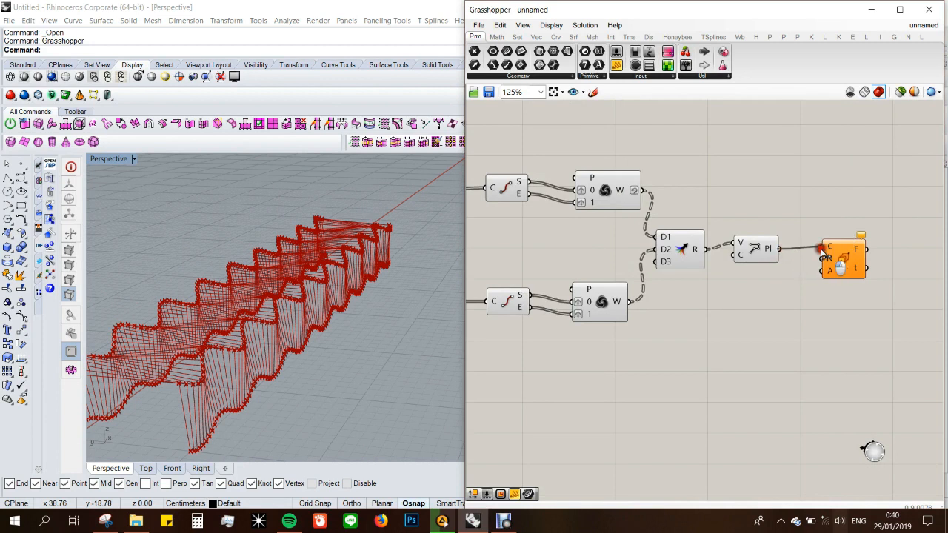
left_click_drag(822, 251, 824, 248)
- Turn off the preview of the End Points, Weave and Merge components and of the visible components before them
left_click_drag(703, 141, 505, 326)
middle_click(524, 194)
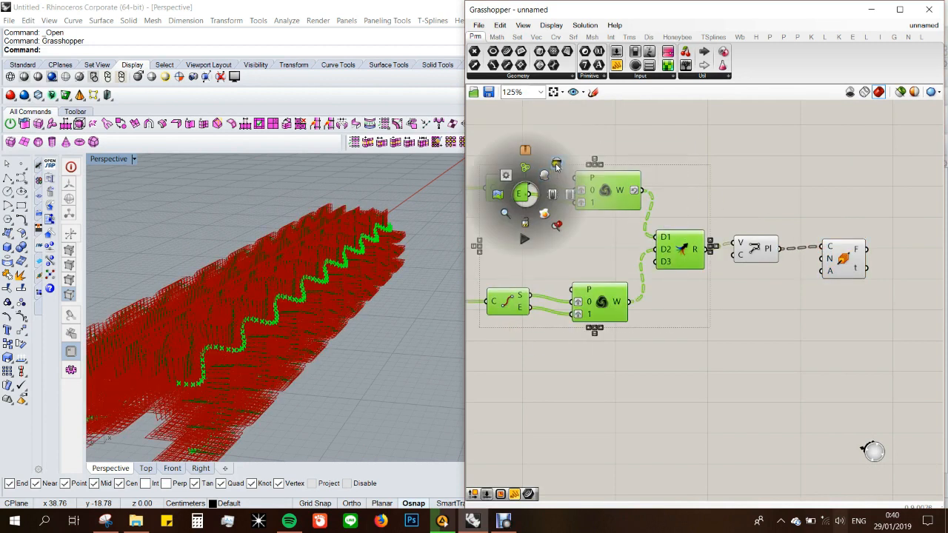
left_click(556, 165)
left_click(647, 152)
scroll(732, 229, "down", 3)
left_click_drag(641, 175, 510, 306)
middle_click(554, 213)
left_click(588, 187)
left_click(656, 182)
scroll(815, 230, "up", 5)
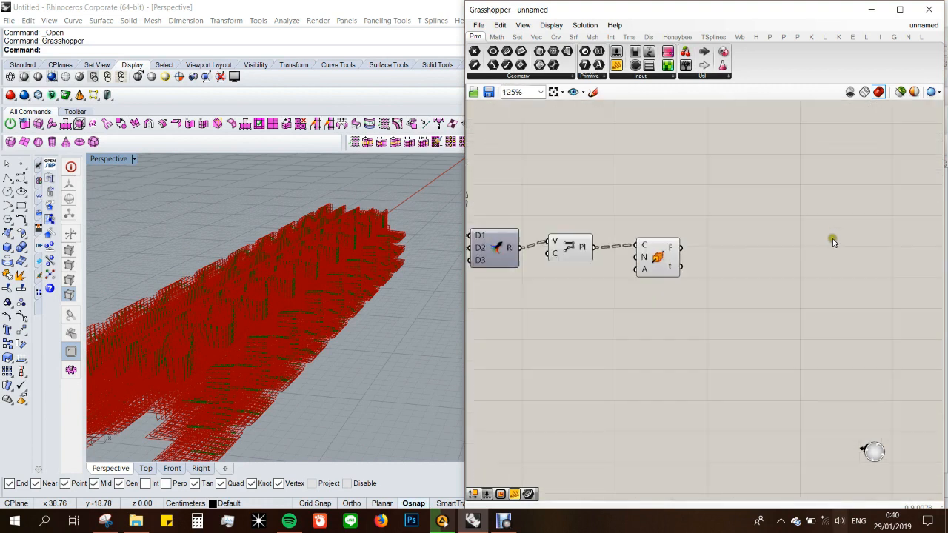
- Add a number slider with the value 2 and wire it into the N input of Perp Frames
left_click_drag(656, 263, 669, 269)
double_click(597, 310)
type("2")
key("Return")
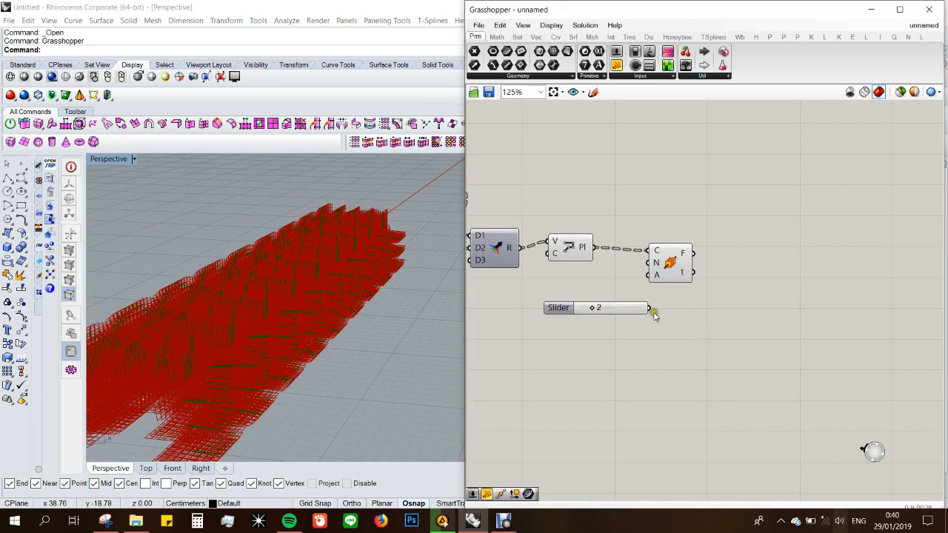
left_click_drag(656, 278, 650, 263)
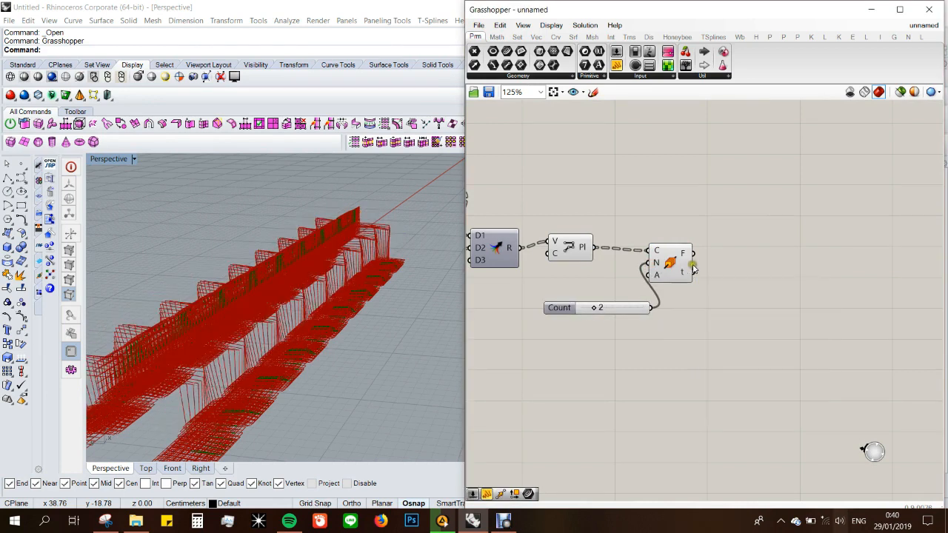
- Add a Rectangle component beside Perp Frames and wire the F output into its P input
right_click_drag(773, 263, 739, 260)
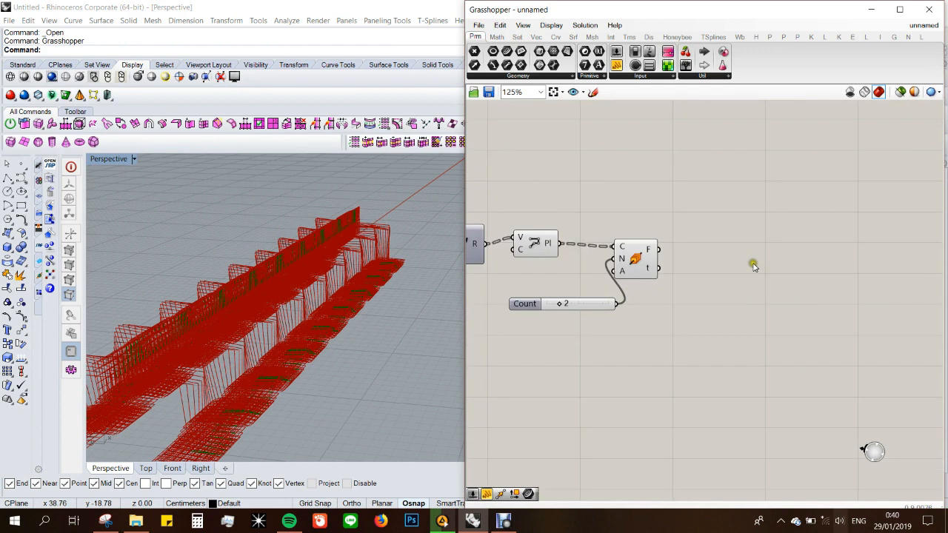
double_click(749, 254)
type("rec")
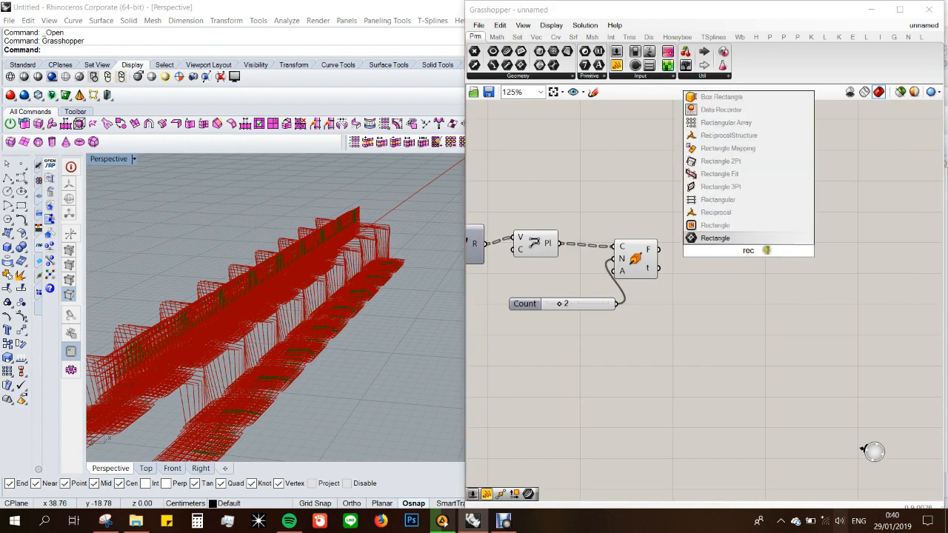
key("Return")
left_click(770, 254)
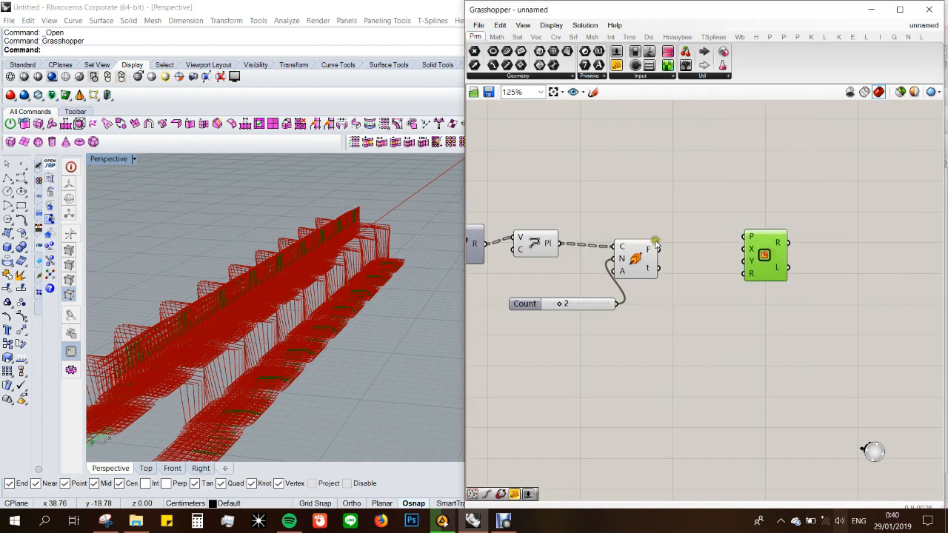
left_click_drag(710, 249, 790, 272)
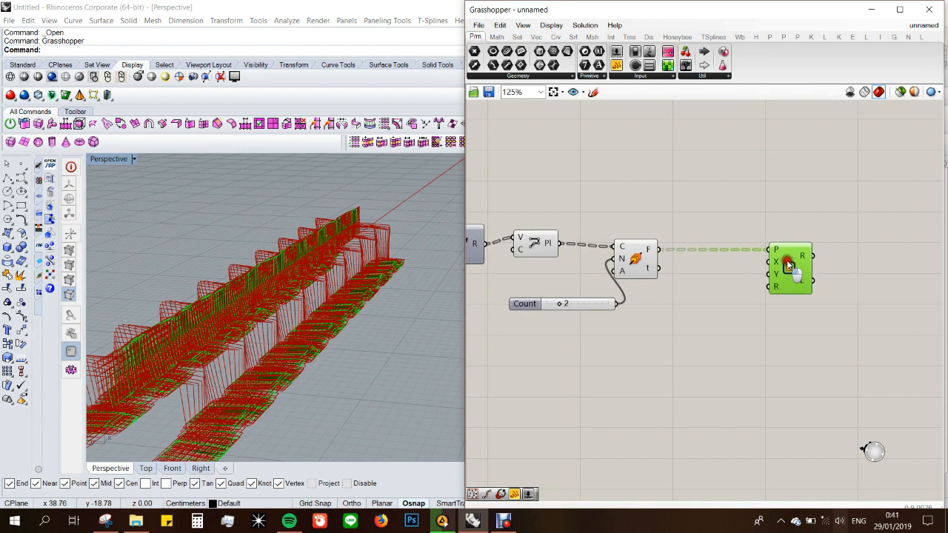
left_click(782, 325)
- Add a compact panel containing "-0.05 to 0.05" and wire it into the Rectangle's X and Y inputs
double_click(717, 318)
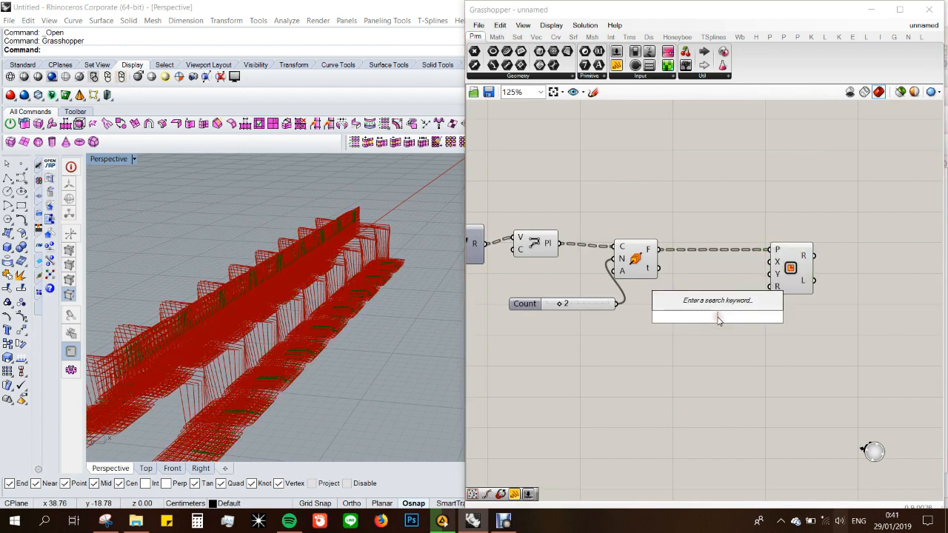
type("Panel")
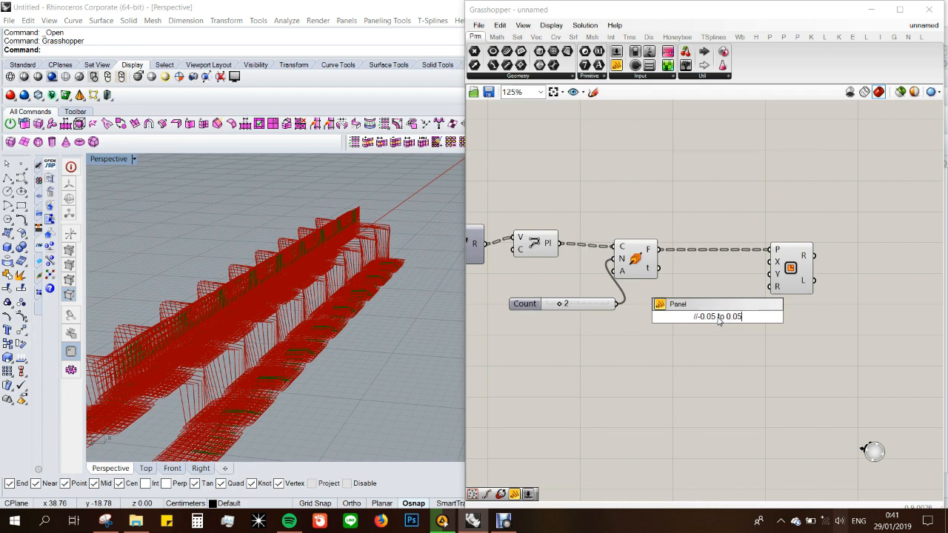
key("Return")
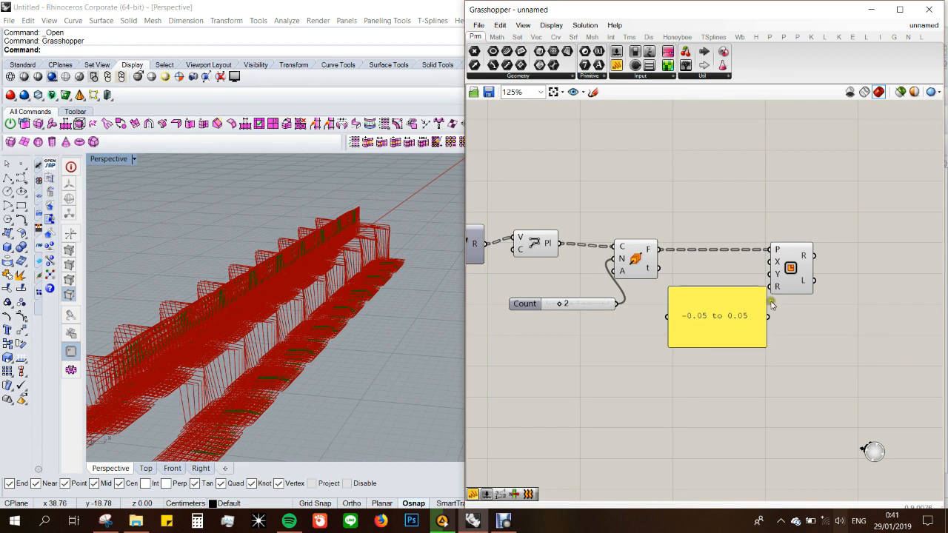
left_click_drag(766, 286, 730, 338)
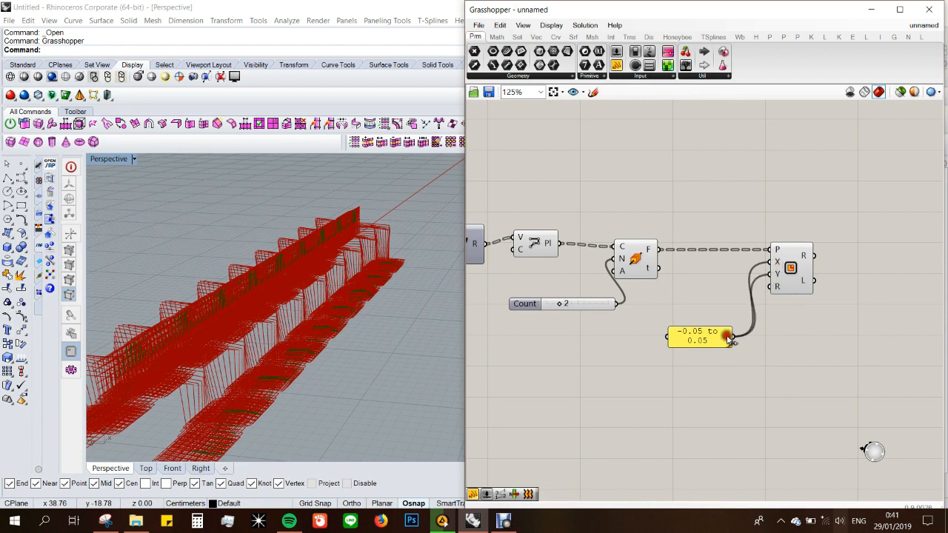
left_click(798, 269)
left_click(854, 275)
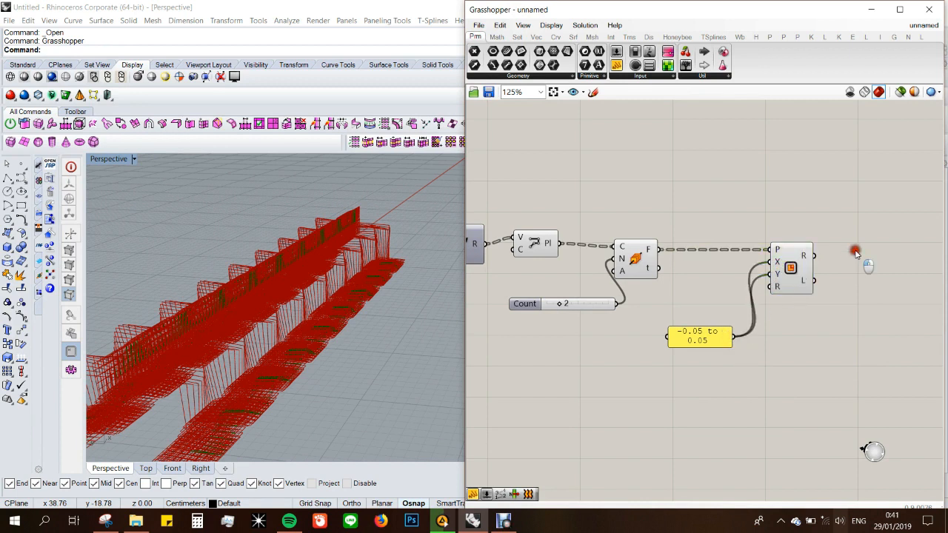
- Add a Loft component, wire the Rectangle's R output into its C input and align it with the Rectangle
double_click(856, 254)
type("loft")
key("Return")
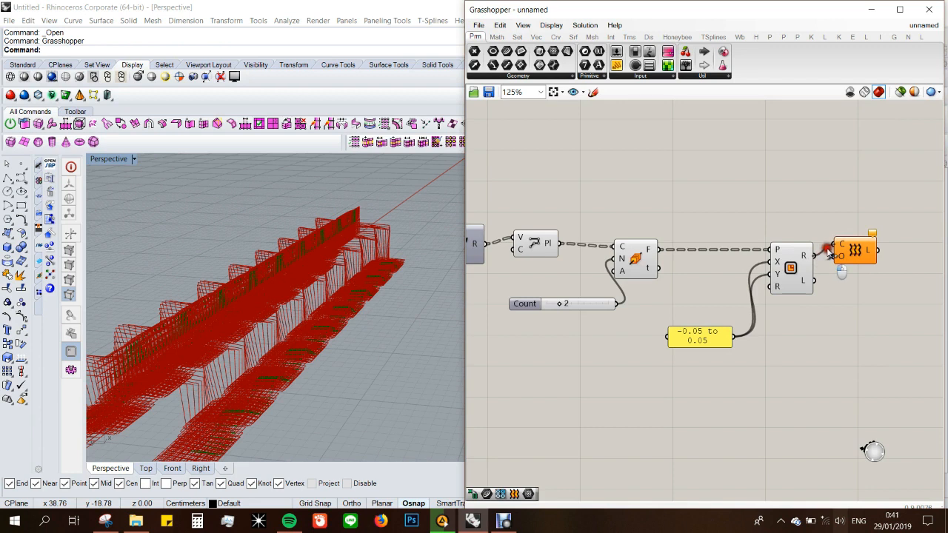
left_click_drag(868, 265, 875, 277)
left_click(894, 315)
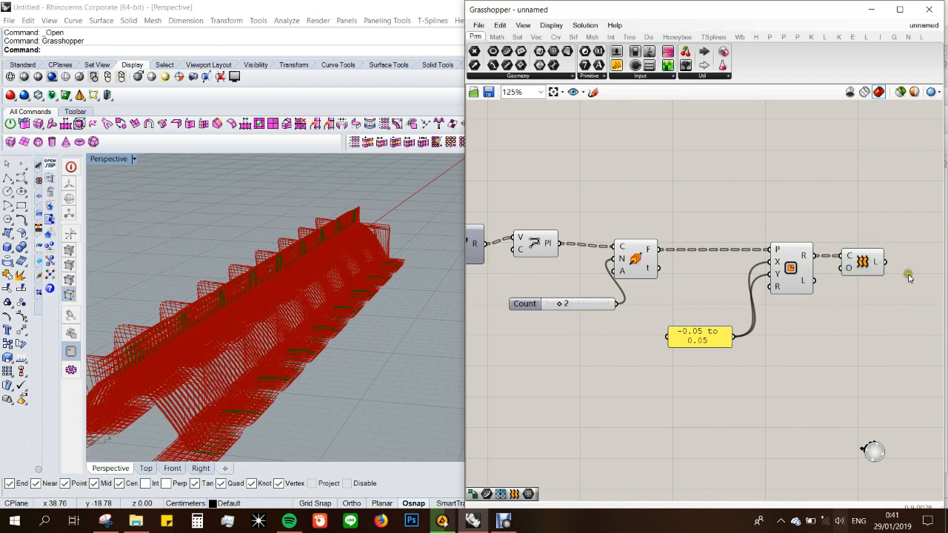
- Hide the preview of the Perp Frames component so only the lofted bars and polylines are drawn in Rhino
left_click(636, 258)
middle_click(637, 259)
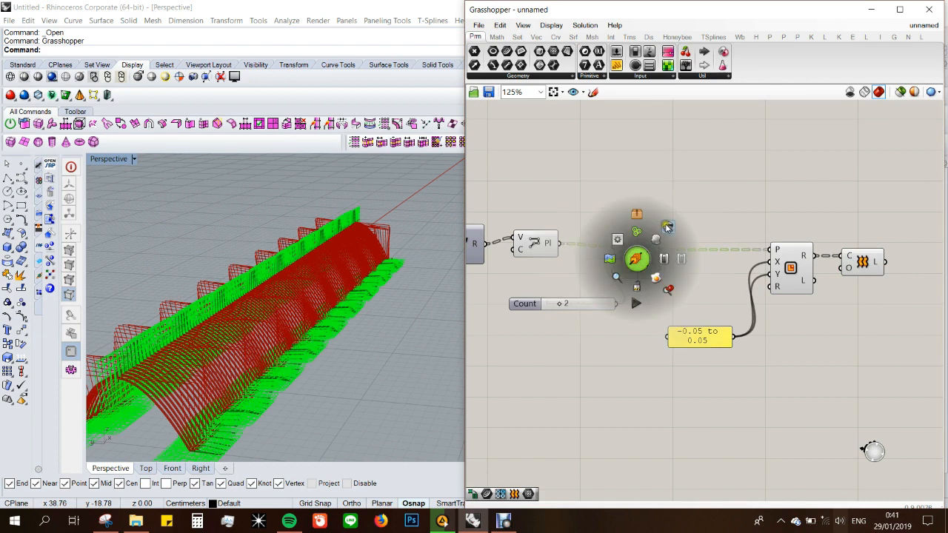
left_click(666, 225)
right_click_drag(412, 323, 275, 308)
left_click(870, 259)
left_click(855, 330)
- Add a Pipe component on empty canvas above the Rectangle component
scroll(777, 208, "down", 3)
double_click(754, 202)
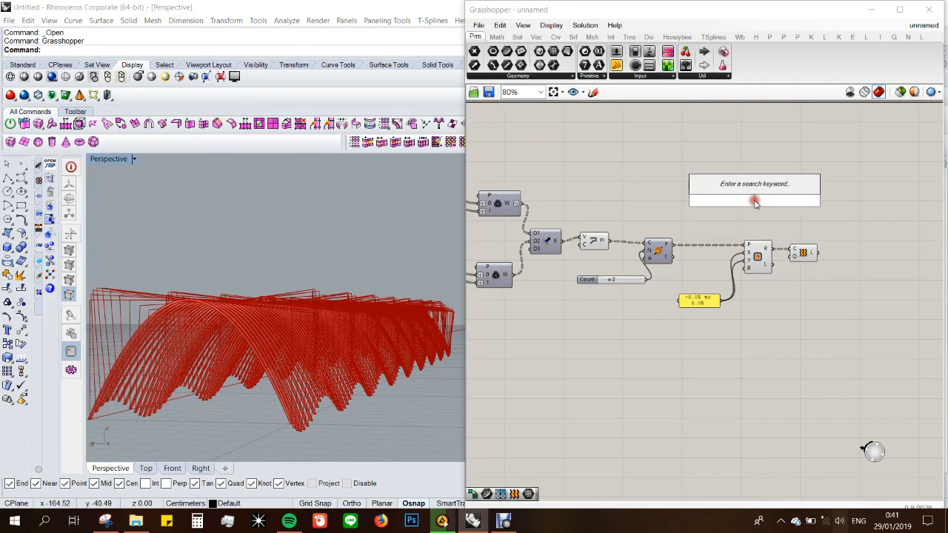
type("pi")
left_click(736, 176)
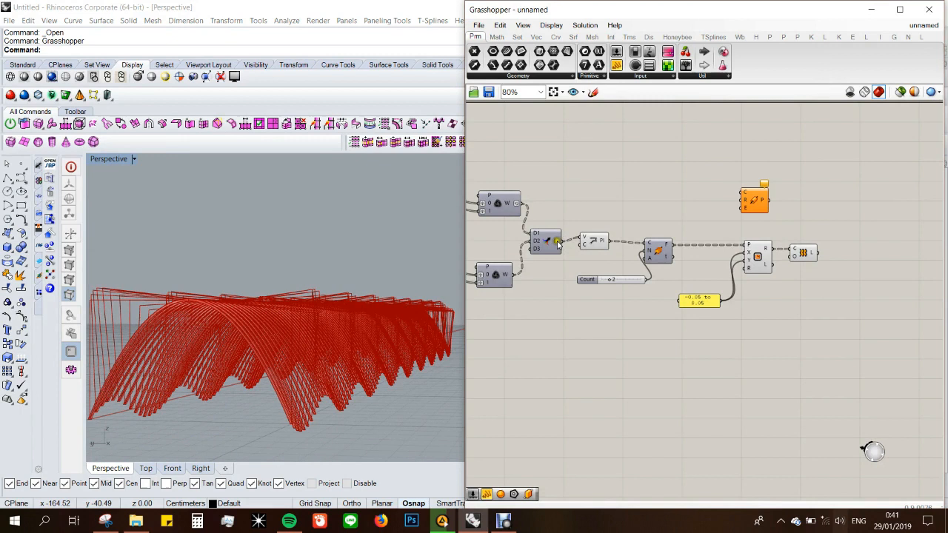
- Add an Extend Curve component above the PolyLine component
left_click(595, 242)
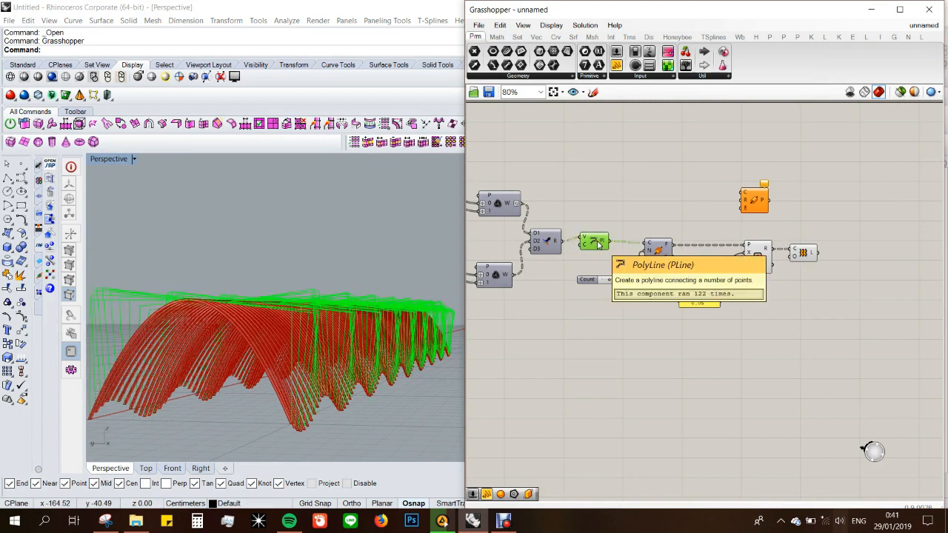
scroll(656, 237, "down", 1)
left_click(656, 221)
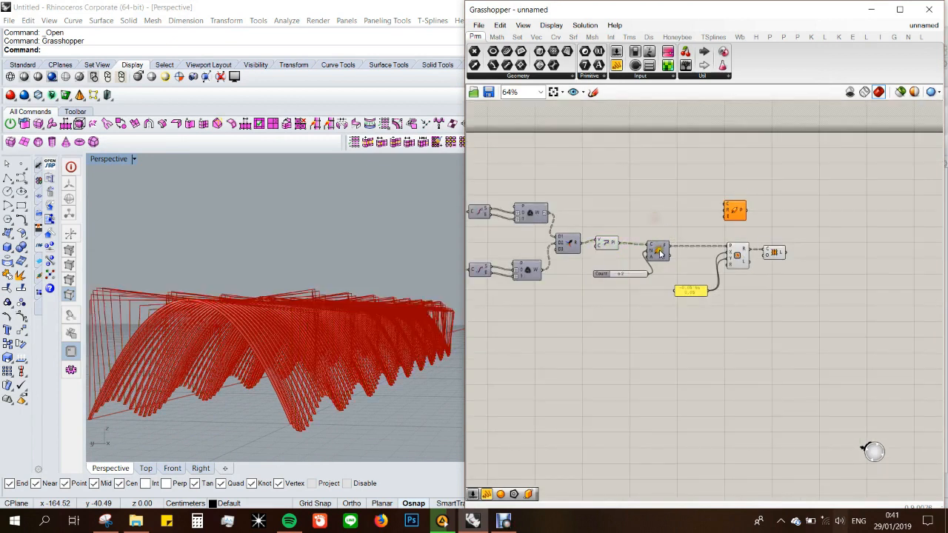
scroll(319, 378, "up", 3)
right_click_drag(311, 363, 339, 386)
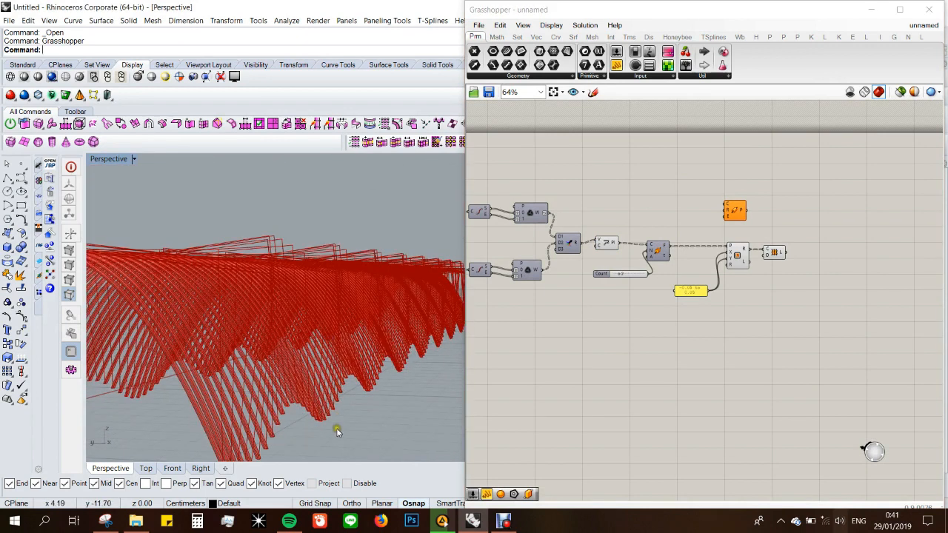
double_click(617, 226)
type("ext")
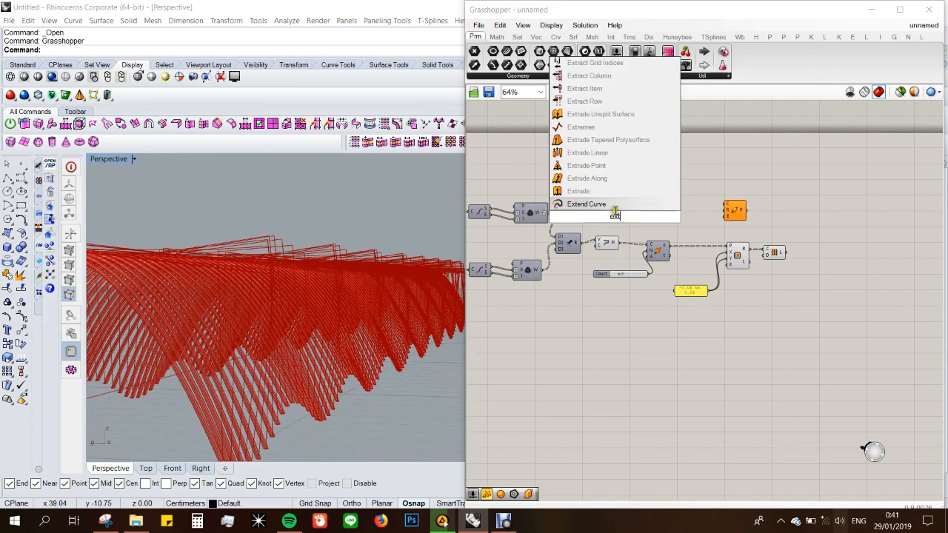
left_click(619, 204)
- Make room between PolyLine and Perp Frames, and wire the polyline's Pl output into Extend Curve's C input
left_click_drag(615, 217, 641, 219)
left_click_drag(658, 254, 688, 254)
left_click_drag(634, 275, 657, 282)
left_click_drag(641, 213, 651, 221)
scroll(642, 237, "up", 1)
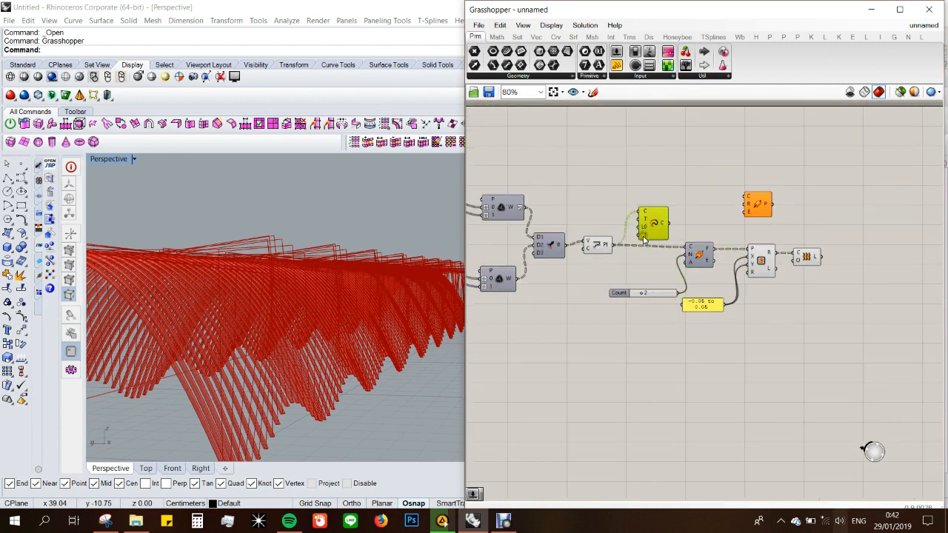
- Add a number slider with the value 0.15 and wire it into Extend Curve's L0 and L1 inputs
double_click(589, 275)
type("0")
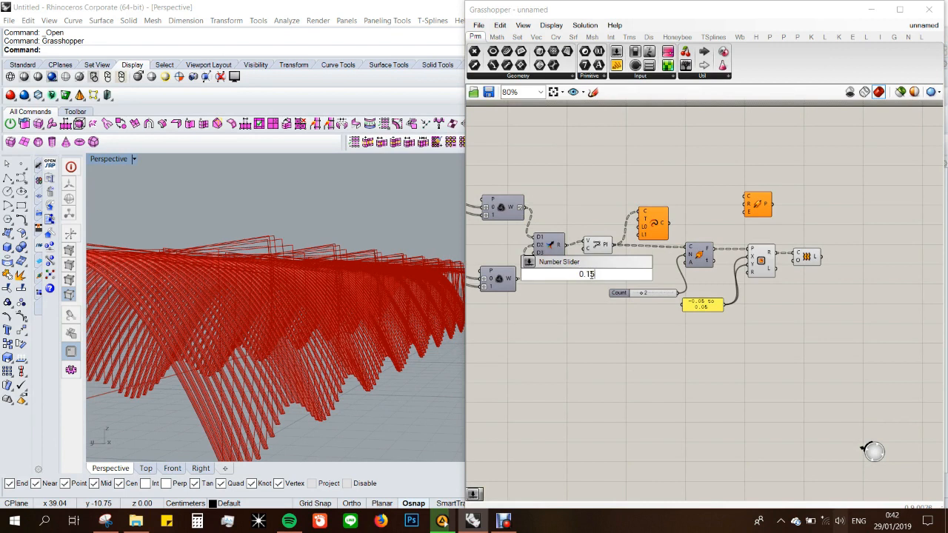
type(".15")
key("Return")
mouse_move(624, 279)
left_mouse_down()
mouse_move(634, 232)
mouse_move(621, 275)
left_mouse_up()
left_click(652, 212)
- Place the End slider closer to Extend Curve and raise the extension length to 0.93
right_click_drag(415, 371, 290, 364)
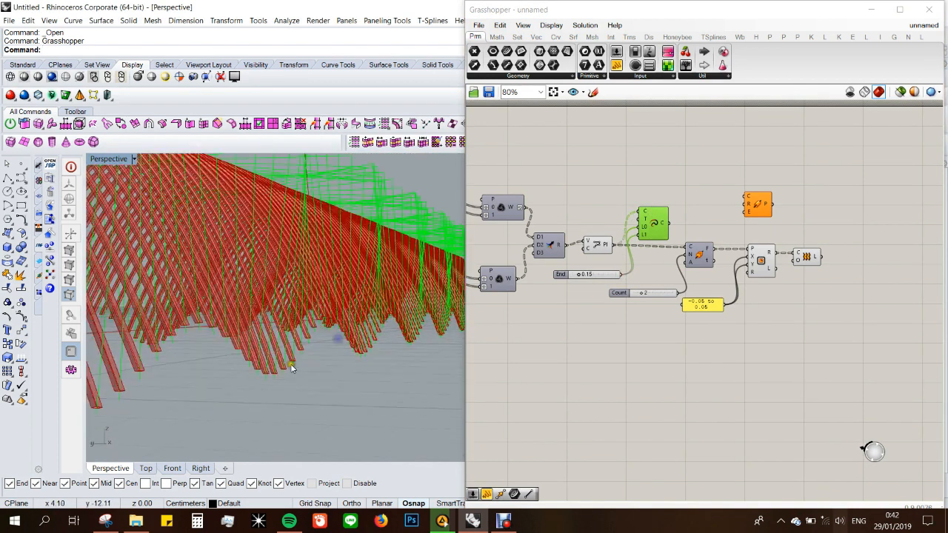
left_click_drag(580, 275, 599, 273)
left_click(571, 370)
left_click_drag(597, 275, 622, 276)
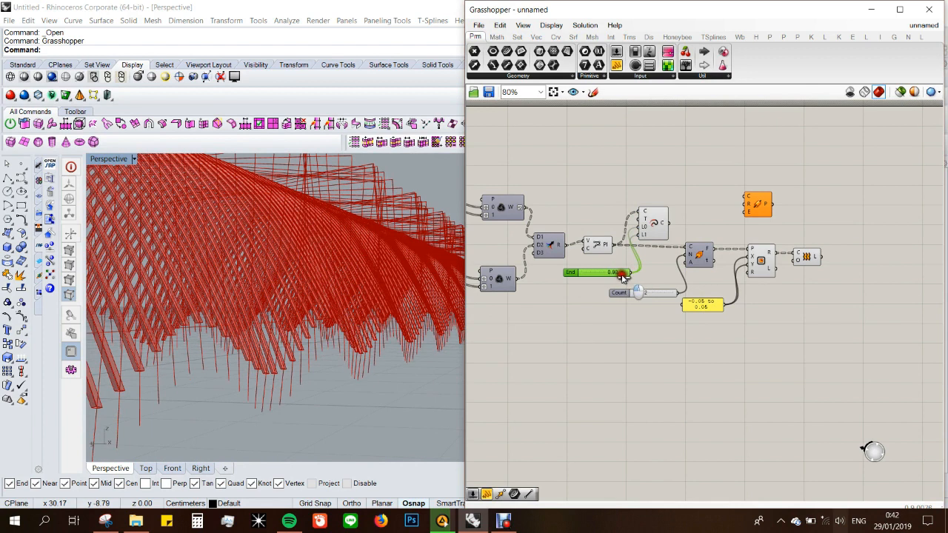
- Replace the polyline wire into Perp Frames' C input with Extend Curve's C output and tidy the component's position
left_click(655, 235)
left_click(648, 344)
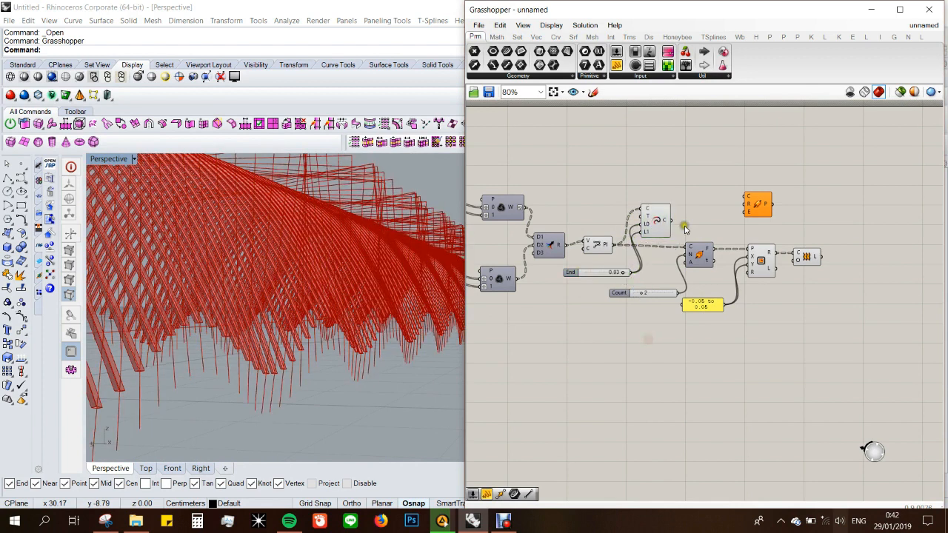
scroll(687, 223, "up", 2)
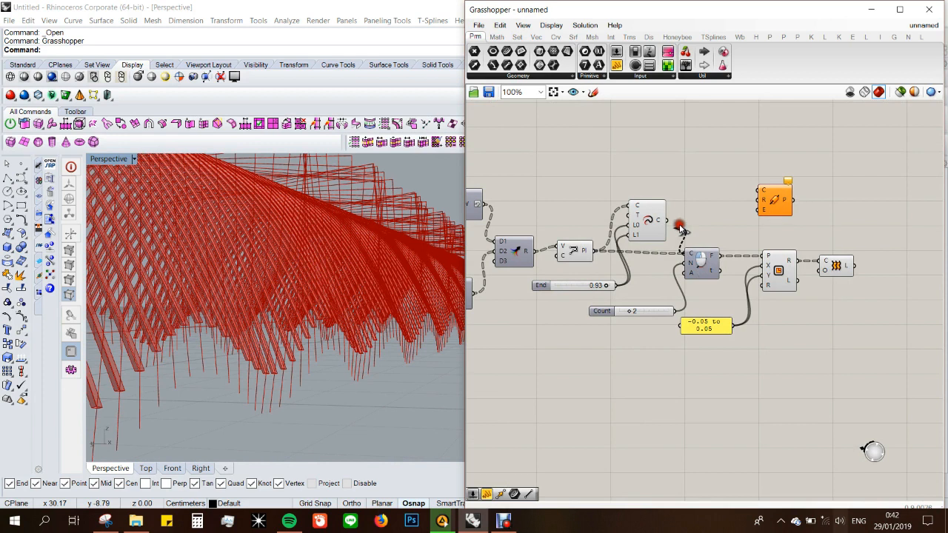
left_click_drag(667, 225, 651, 236)
left_click(639, 351)
right_click_drag(309, 349, 336, 355)
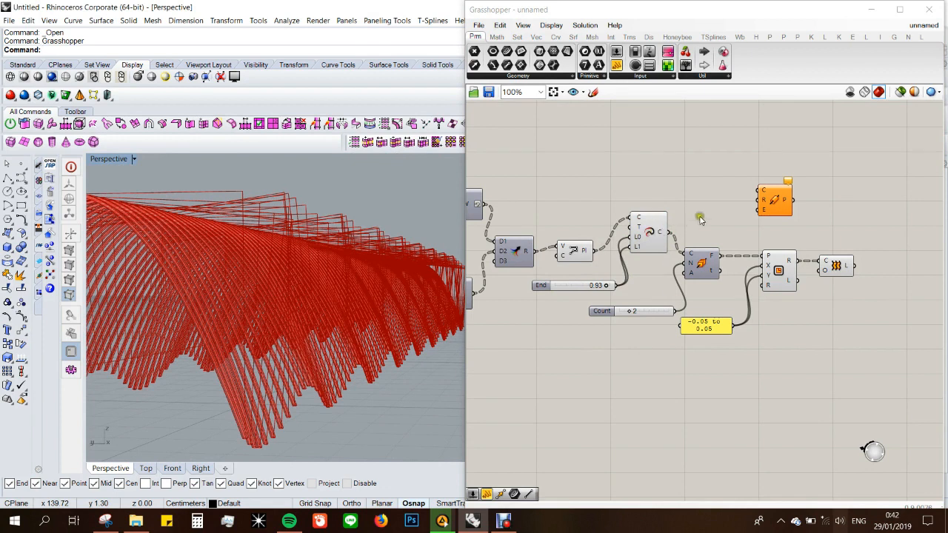
- Wire Extend Curve's C output into Pipe's C input and a new 0.05 slider into its R input
left_click_drag(669, 232, 718, 205)
left_click_drag(774, 200, 793, 201)
double_click(733, 224)
type("0.0")
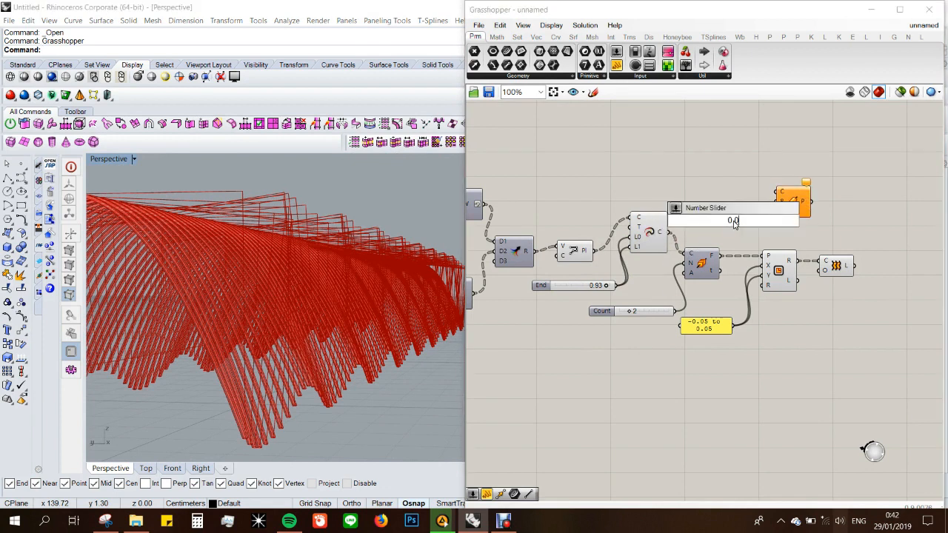
type("5")
key("Return")
left_click_drag(773, 221, 663, 214)
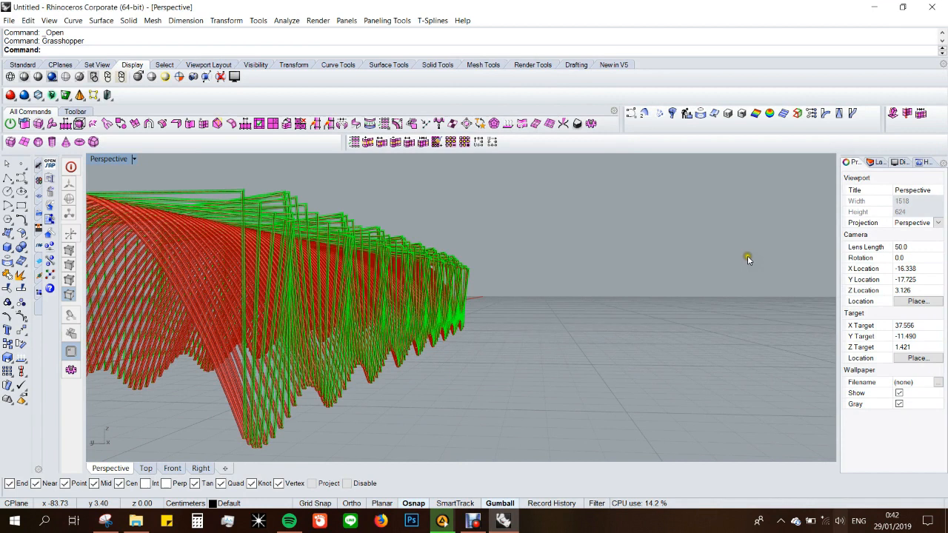
- Check the piped curves from both ends in the Rhino viewport and reopen the Grasshopper window
right_click_drag(616, 294, 388, 373)
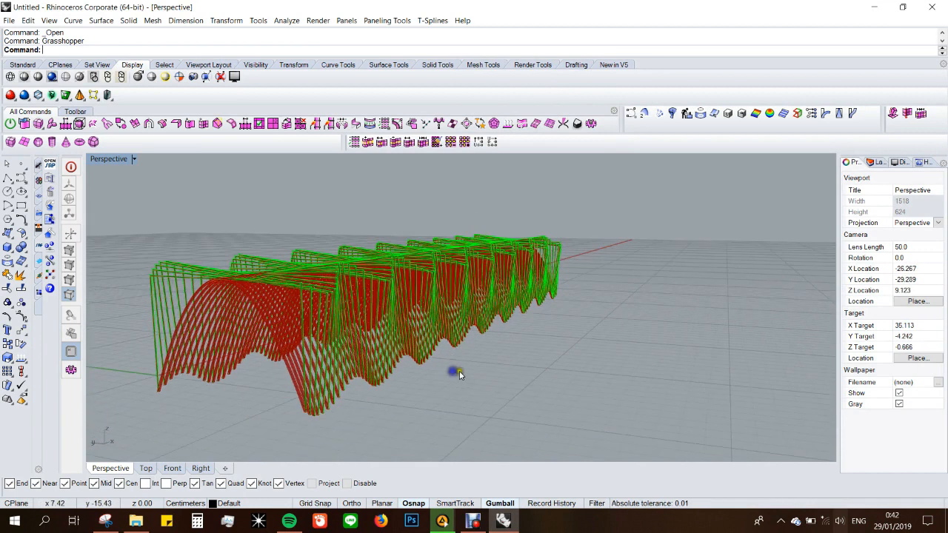
right_click_drag(387, 328, 414, 283)
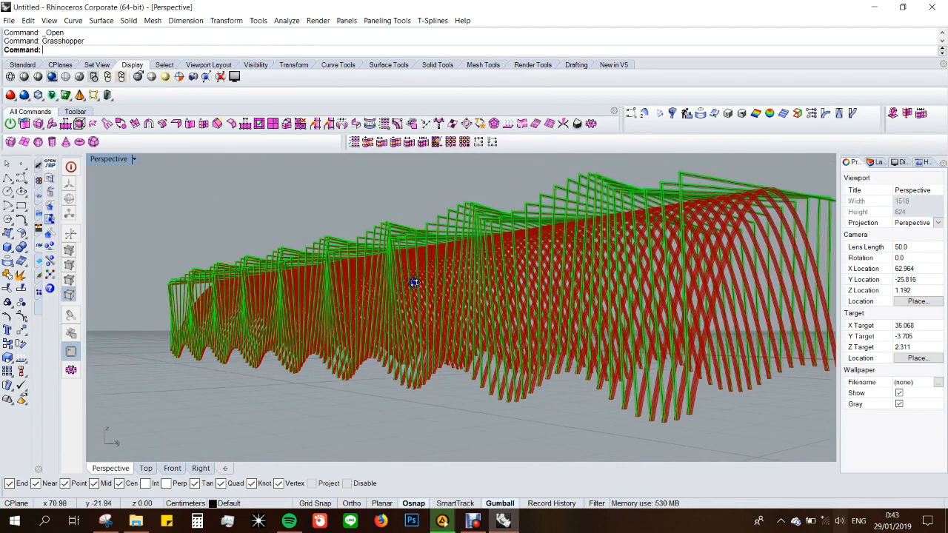
type("Grasshopper")
key("Return")
left_click(378, 199)
left_click(383, 217)
mouse_move(504, 523)
left_click(510, 475)
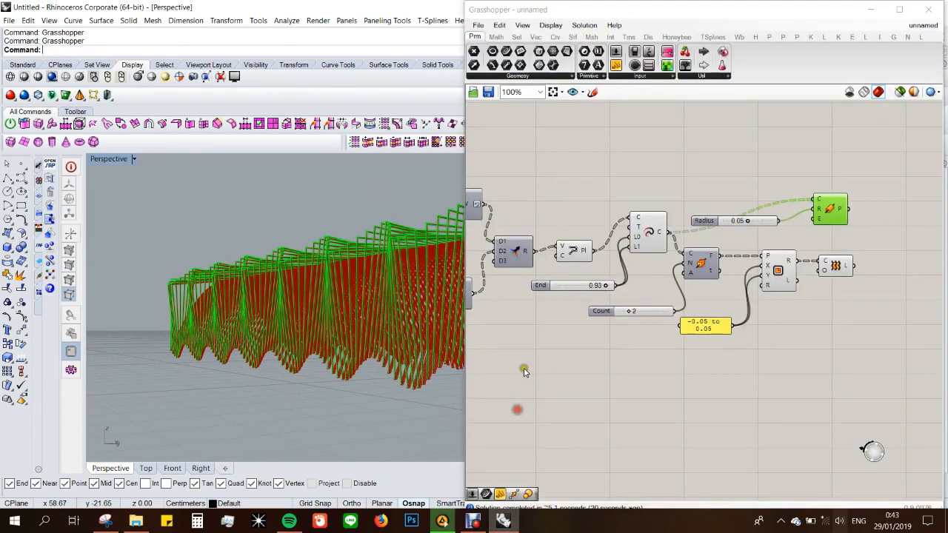
- Select the Pipe and Loft components together and bake their geometry into Rhino
left_click(598, 372)
scroll(264, 340, "down", 5)
right_click_drag(270, 328, 388, 379)
scroll(308, 356, "up", 5)
right_click_drag(309, 355, 370, 340)
scroll(301, 324, "down", 6)
scroll(301, 324, "up", 5)
left_click_drag(882, 191, 814, 285)
middle_click(834, 217)
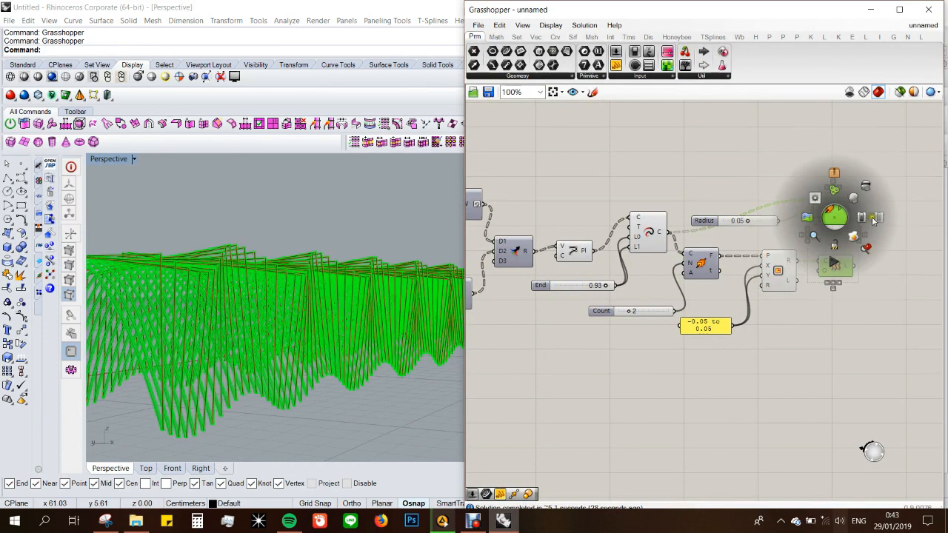
left_click(852, 236)
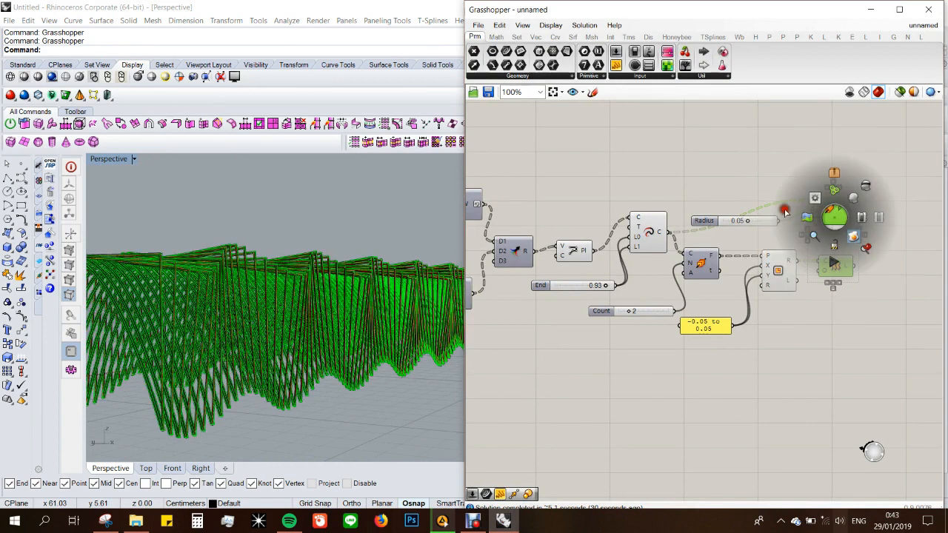
left_click(731, 168)
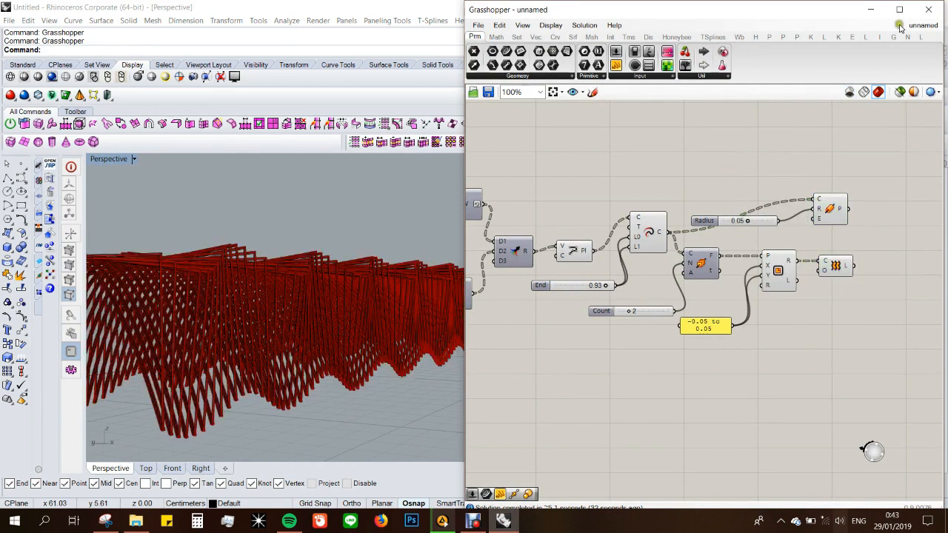
- Close the Grasshopper window and switch Rhino's Perspective viewport to the Rendered display mode
left_click(929, 10)
right_click_drag(658, 365, 629, 350)
middle_click(700, 296)
left_click(731, 297)
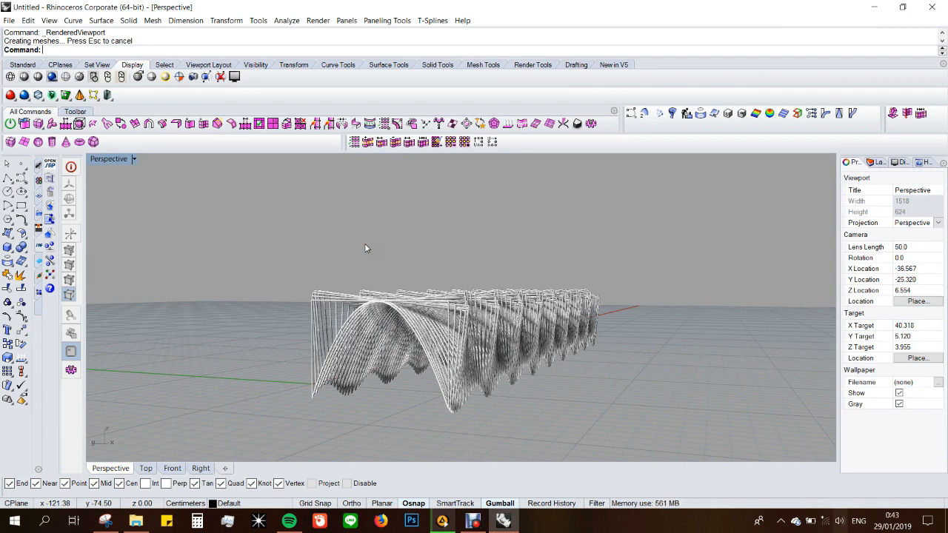
- Examine the baked, rendered bar structure from several angles and from close up
scroll(447, 396, "up", 4)
scroll(509, 356, "down", 2)
right_click_drag(508, 356, 390, 305)
right_click_drag(511, 350, 384, 277)
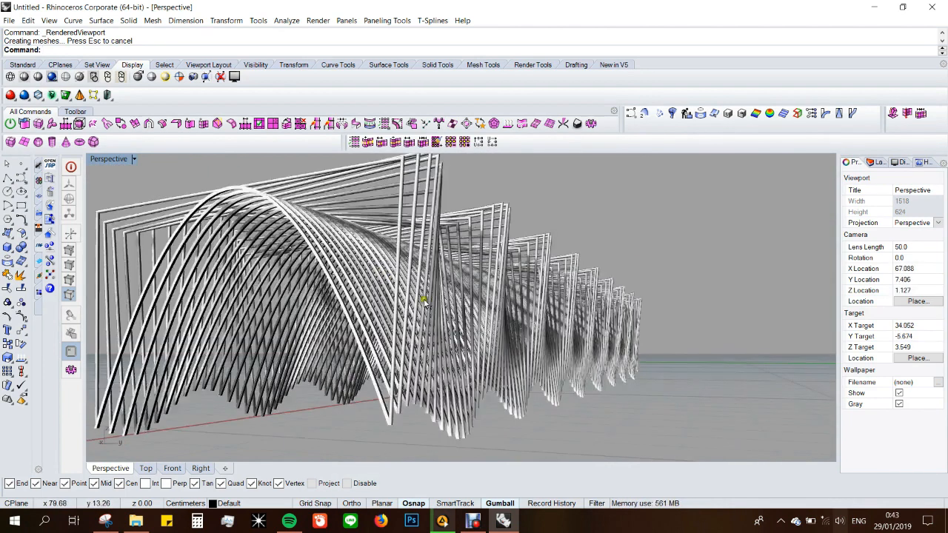
right_click_drag(437, 302, 502, 274)
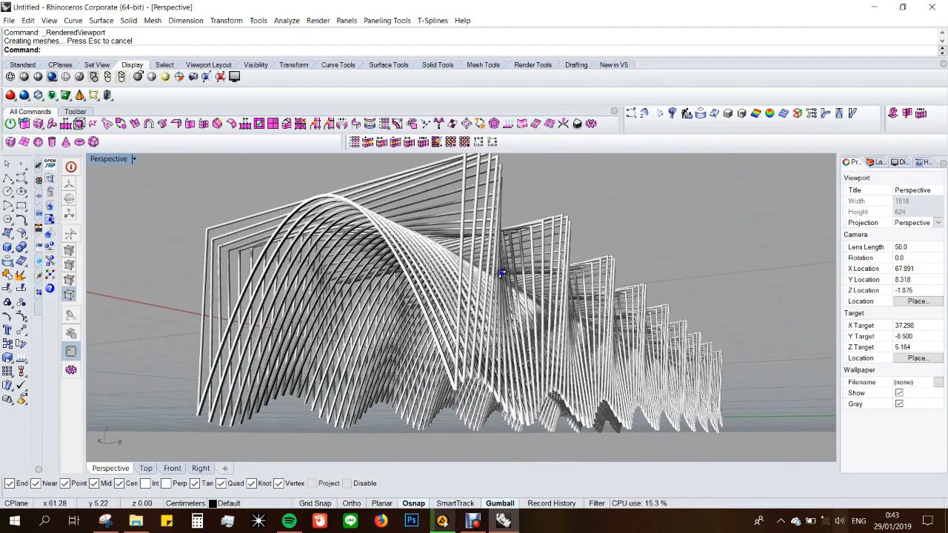
right_click_drag(607, 335, 569, 326)
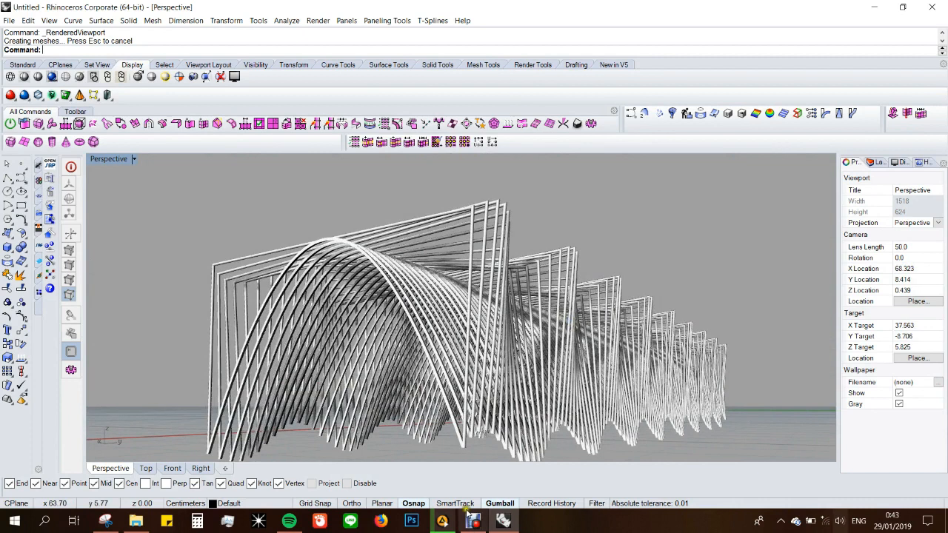